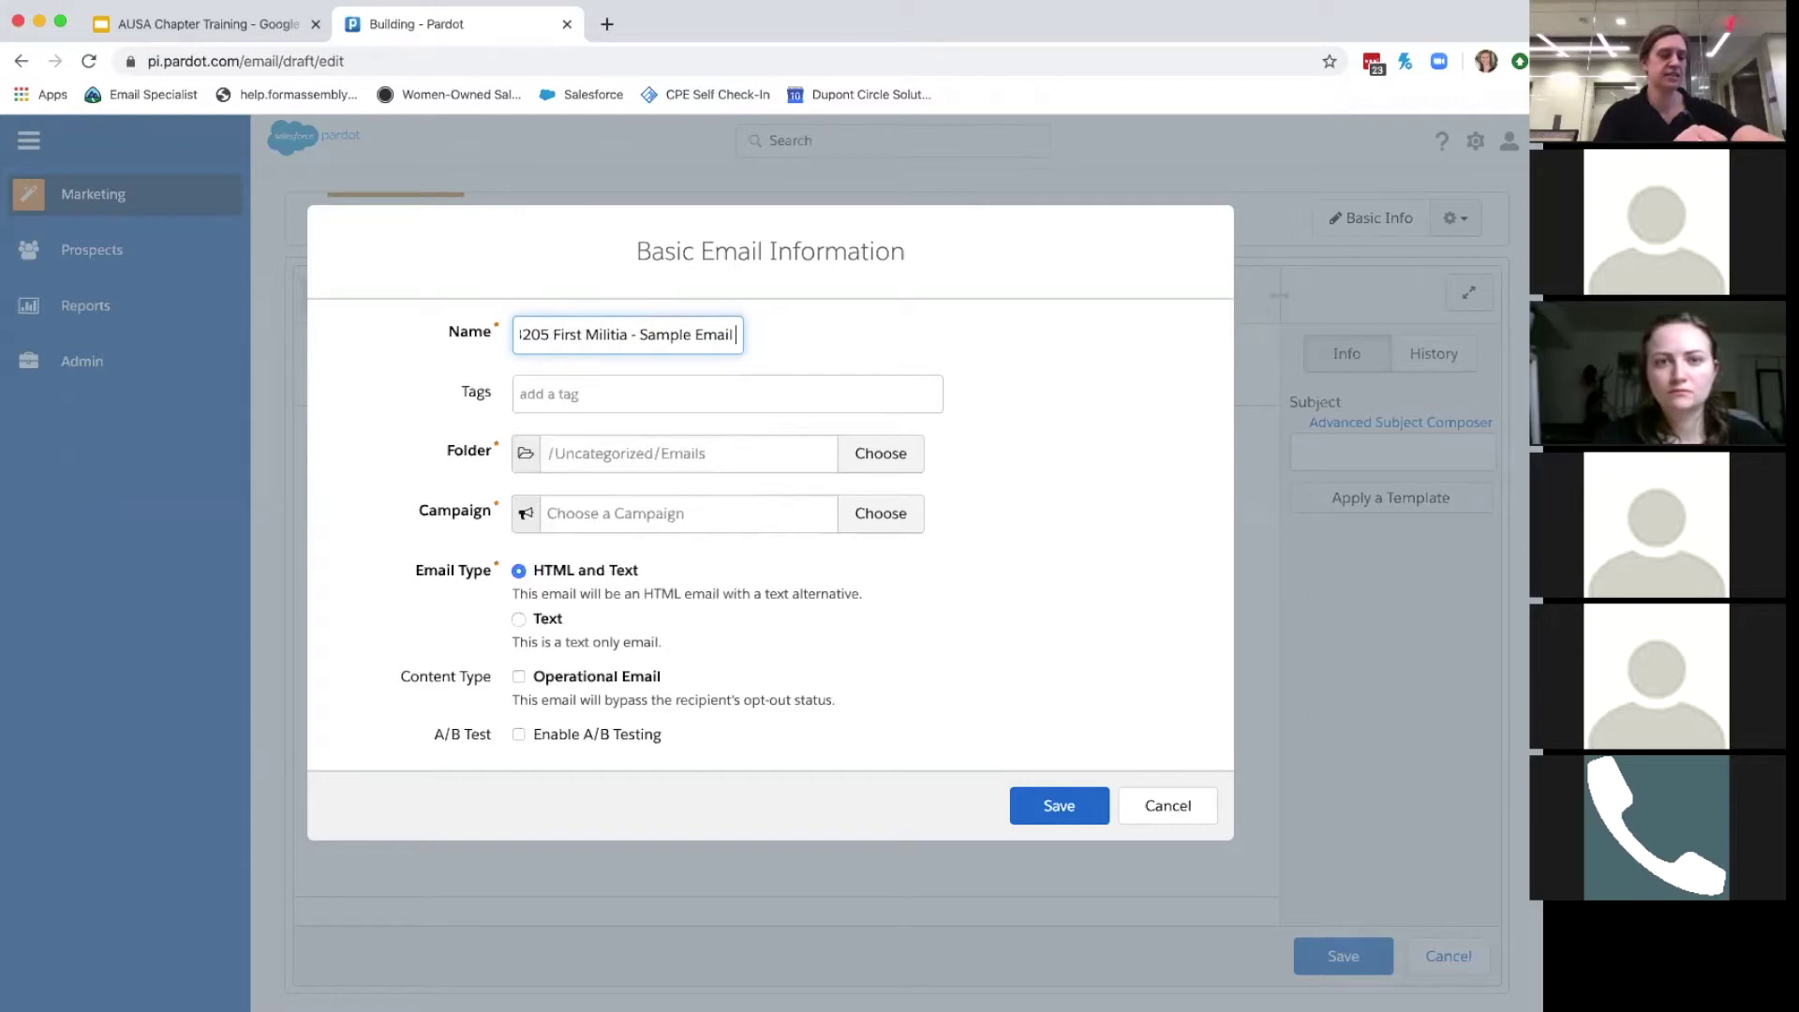
Complete the email name as "3205 First Militia - Sample Email 10 Mar 2020" and add the existing tag "3205 - first militia".
text(10)
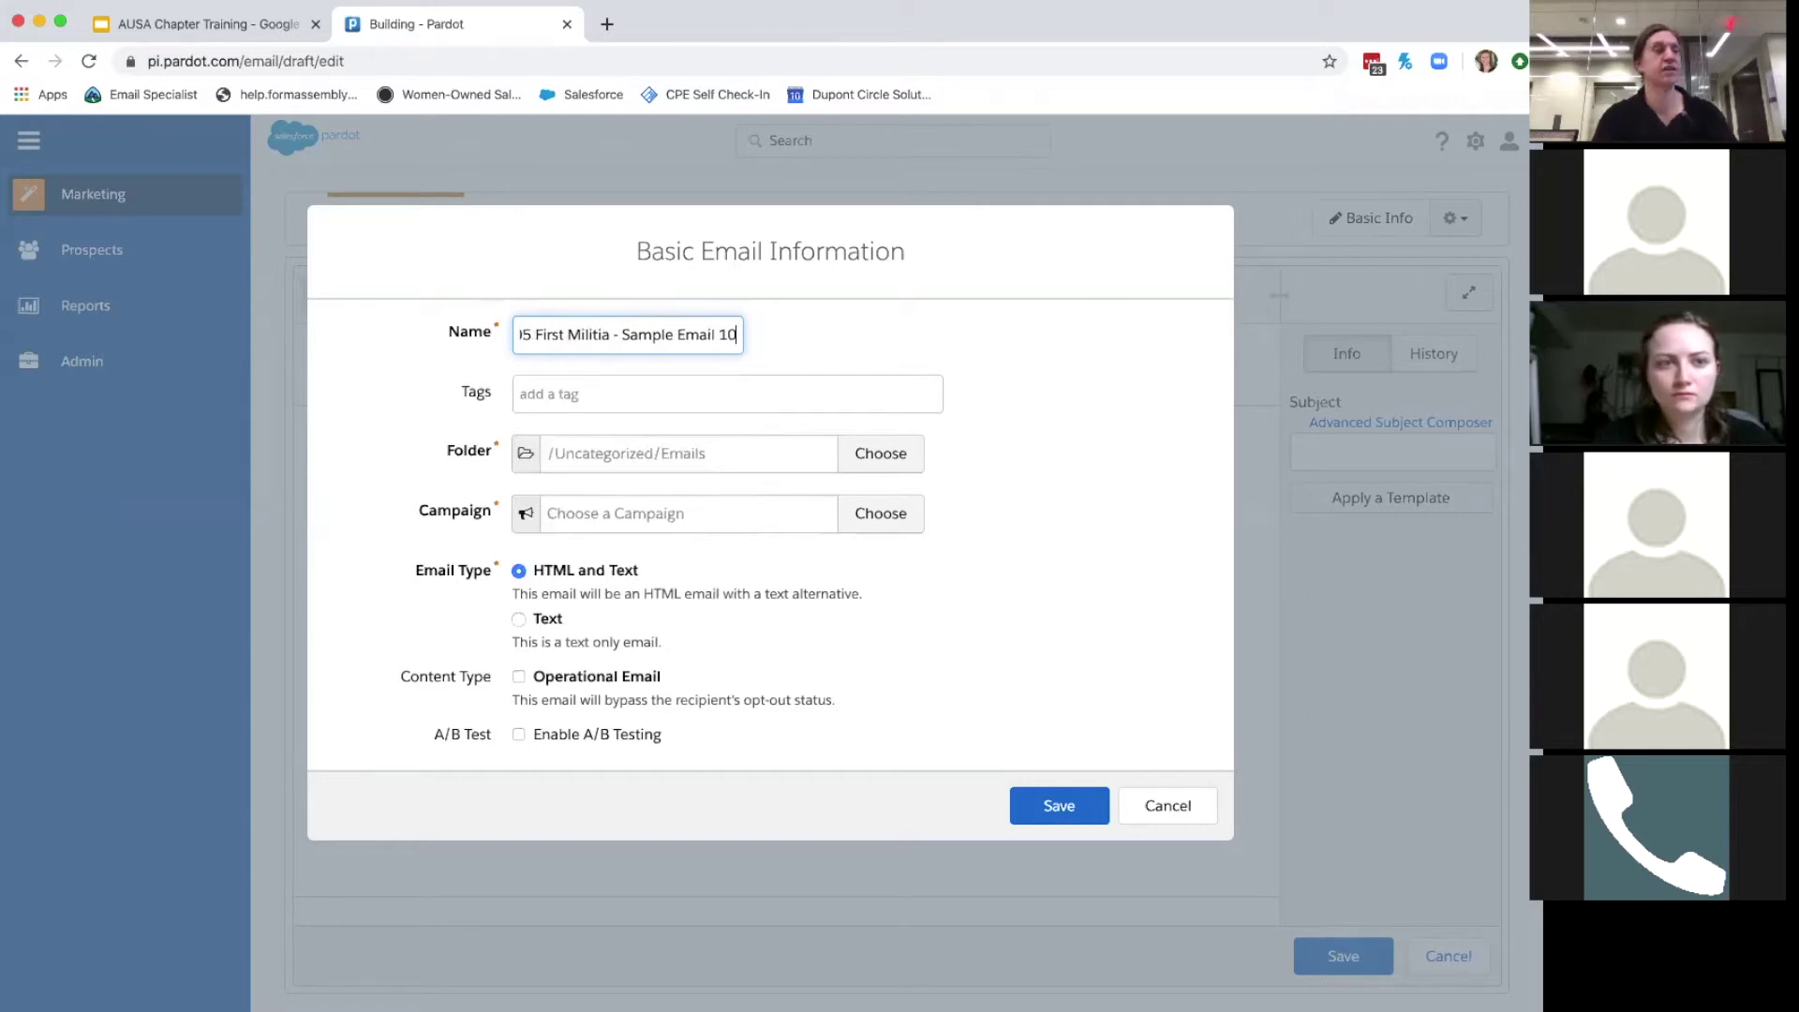
text( Mar 2020)
click(682, 386)
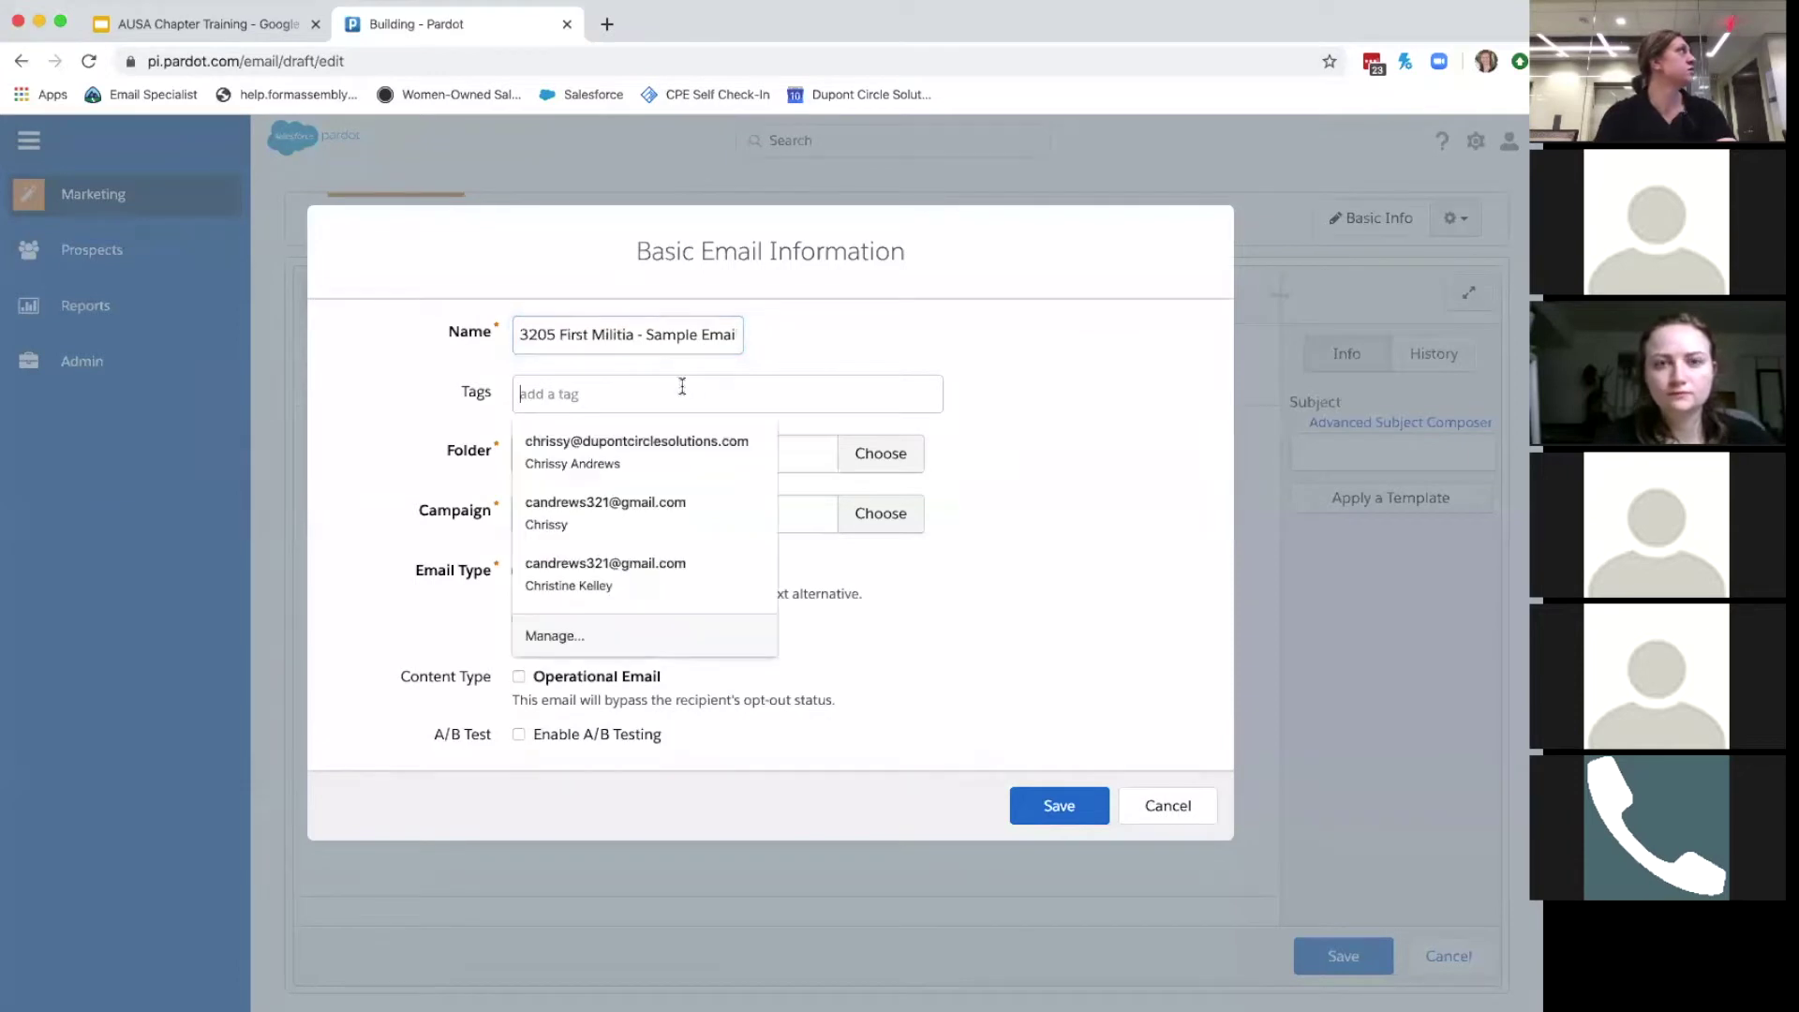
text(3205)
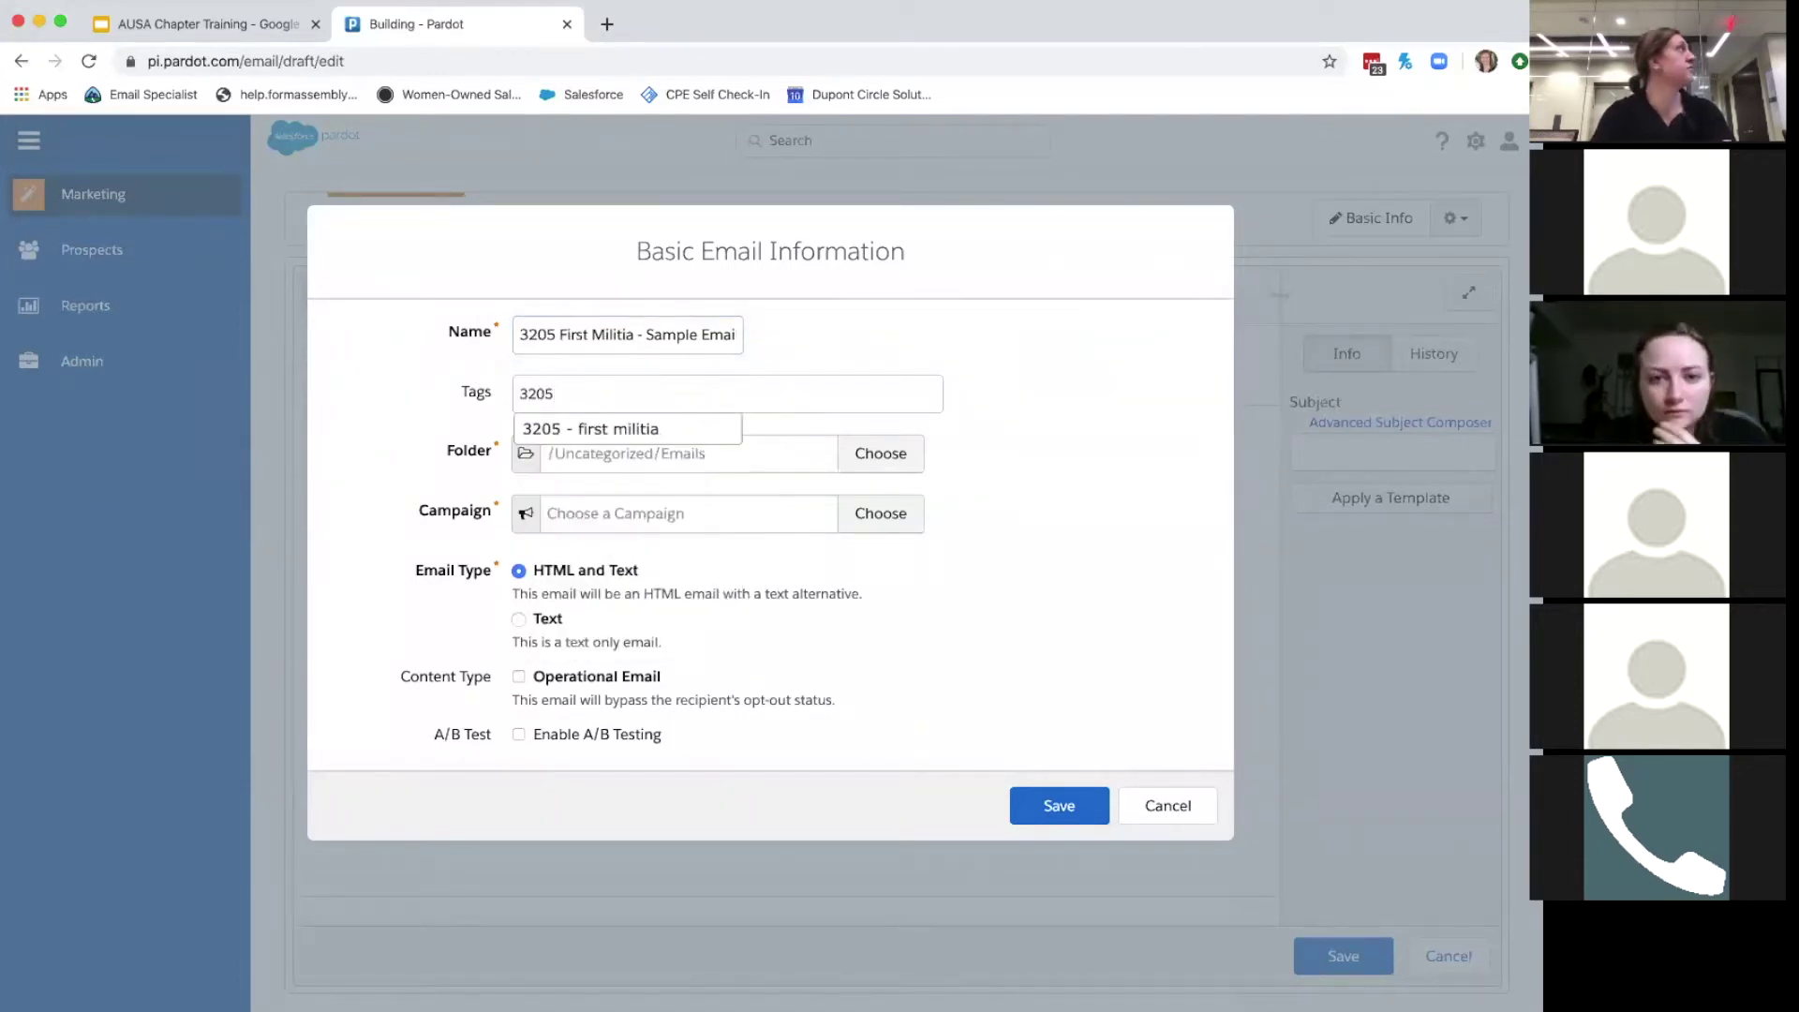
click(675, 428)
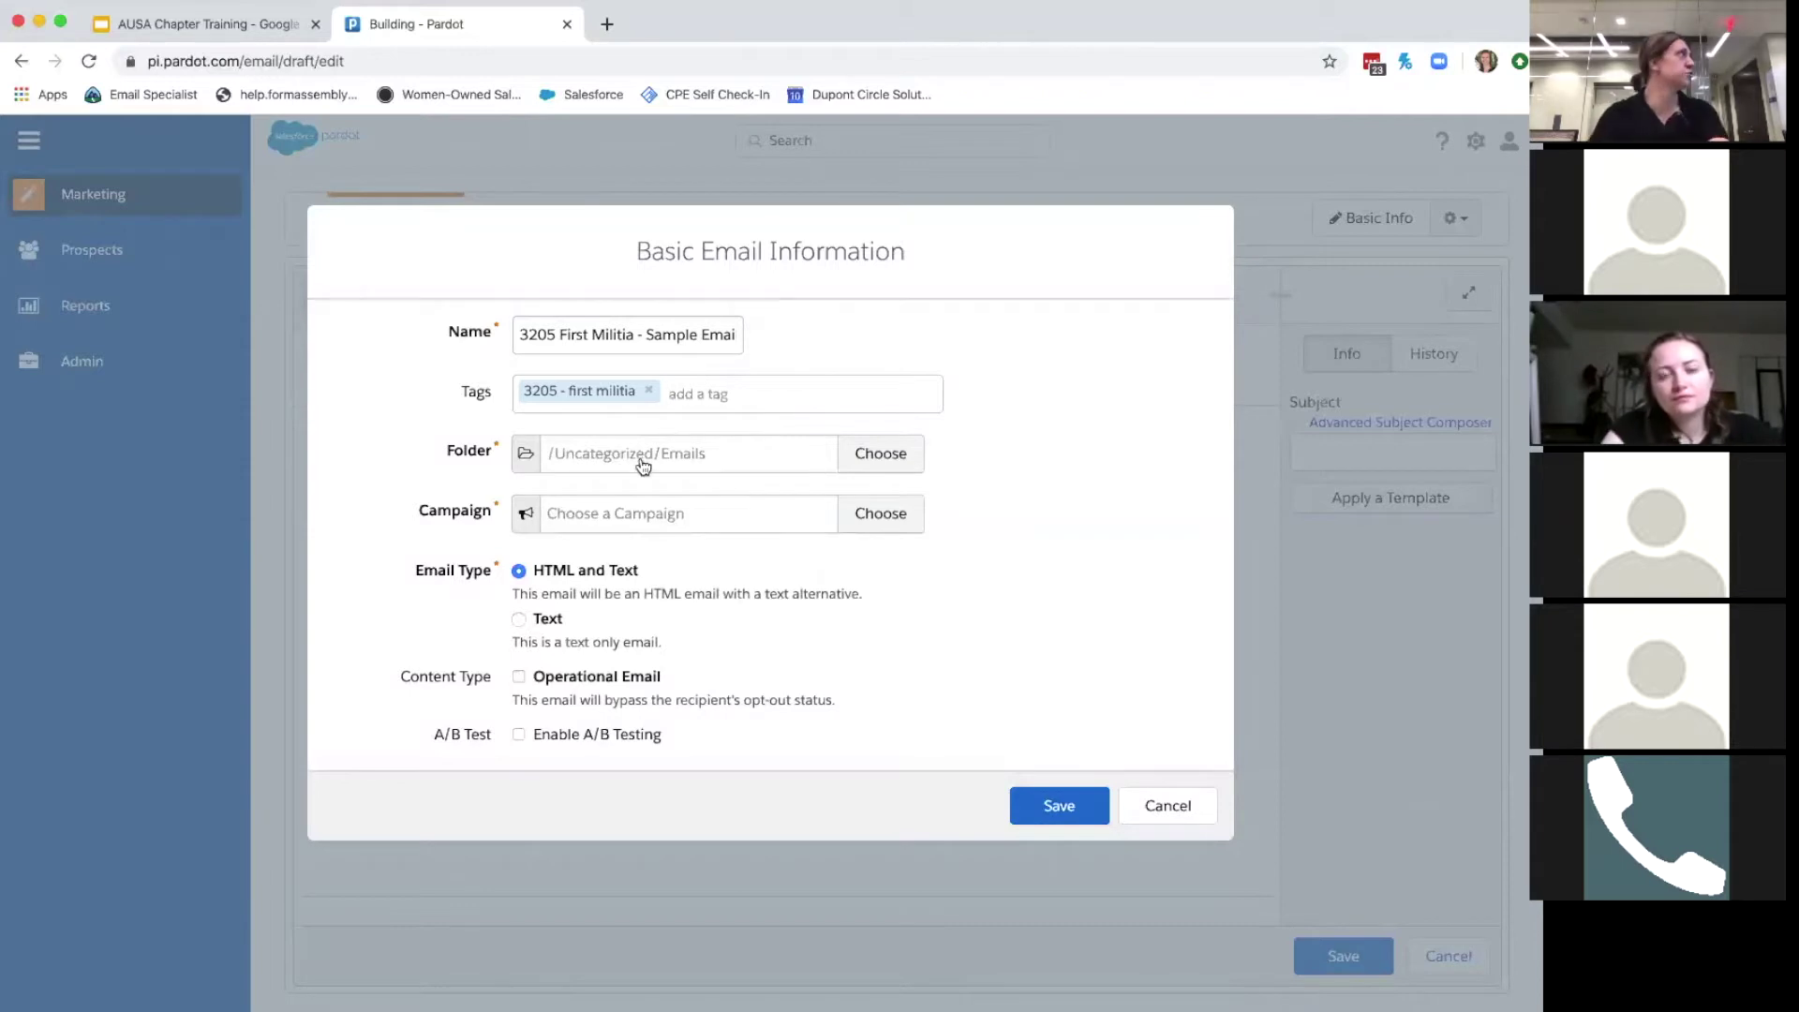
Open the folder selection for the email and try filtering the folders by 3205.
click(642, 456)
click(574, 339)
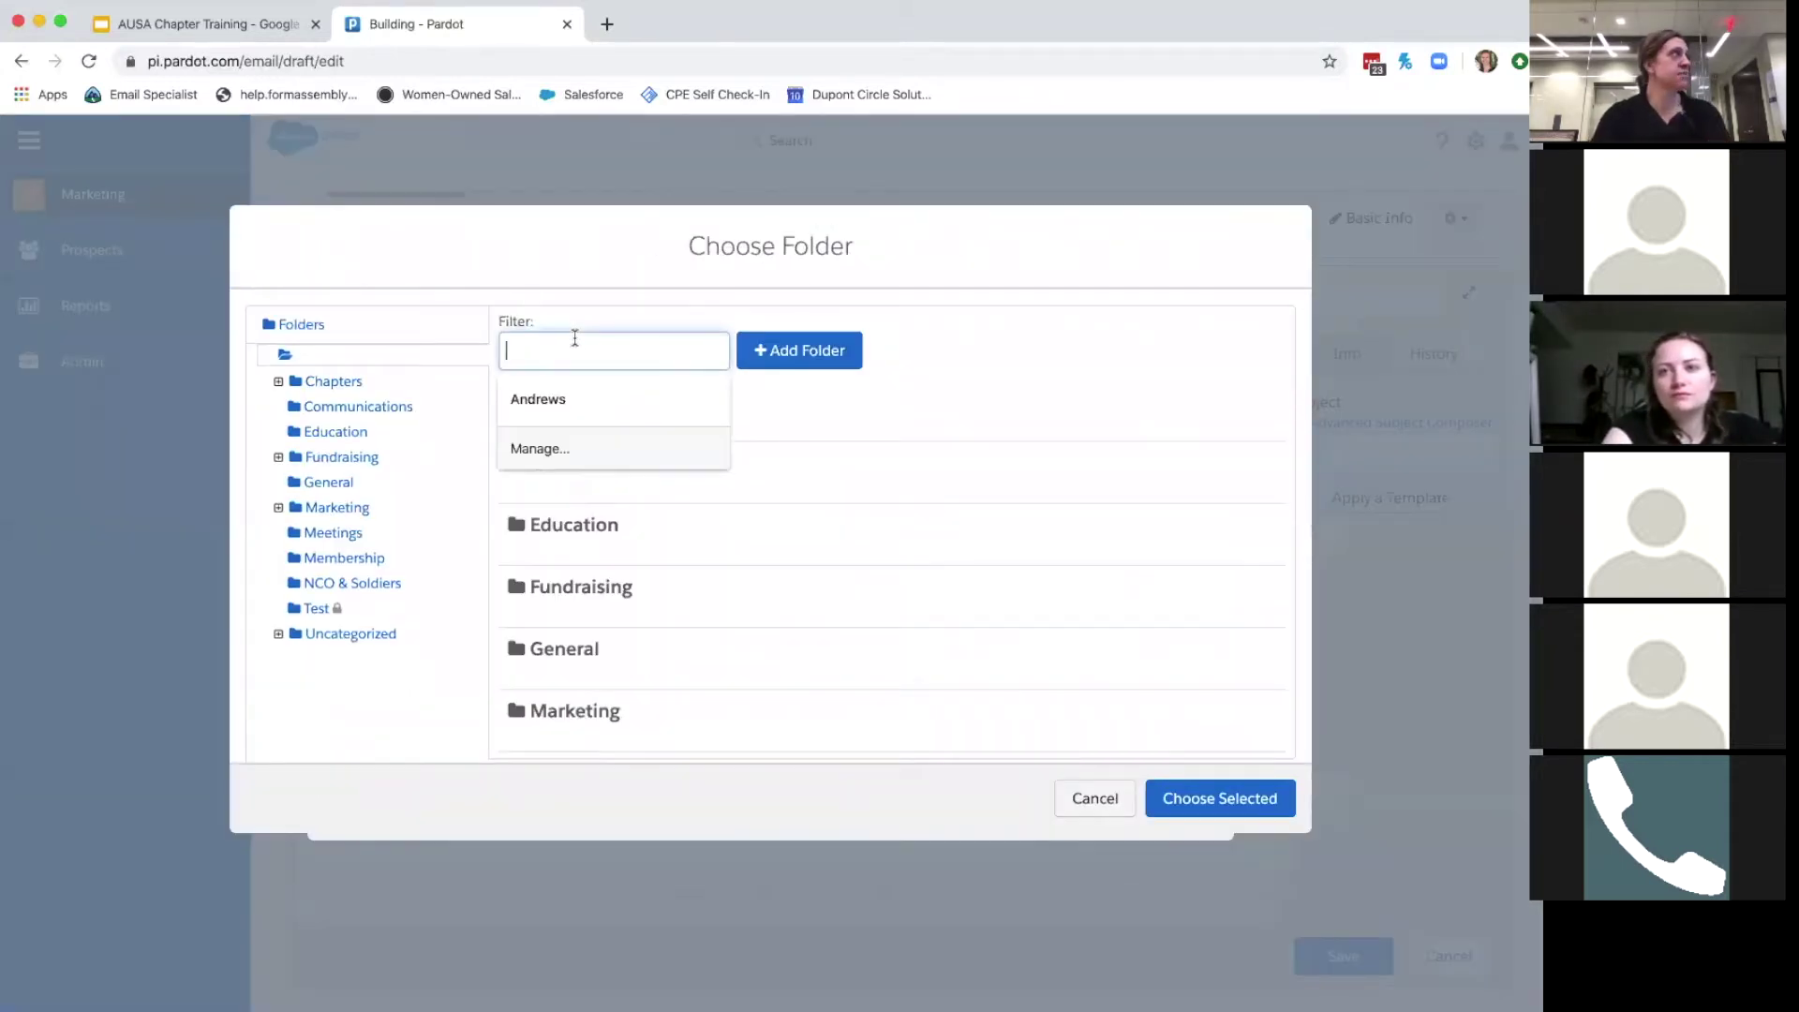
text(3)
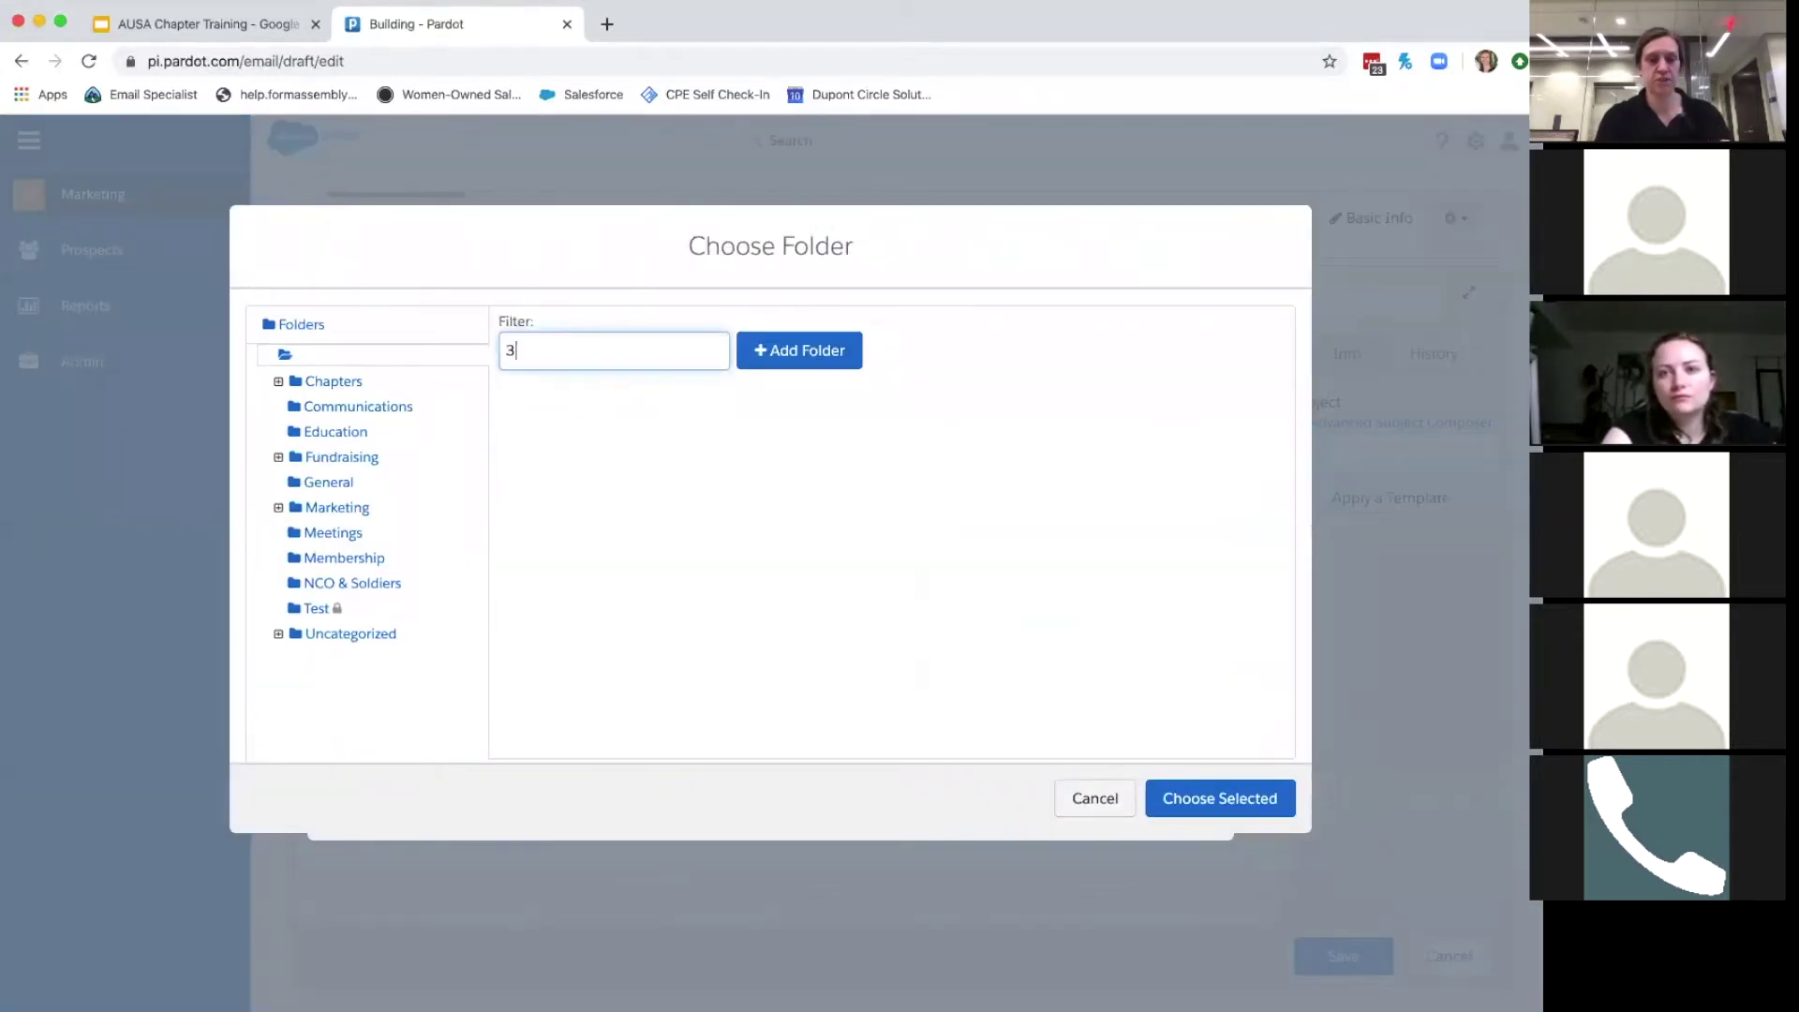
text(205)
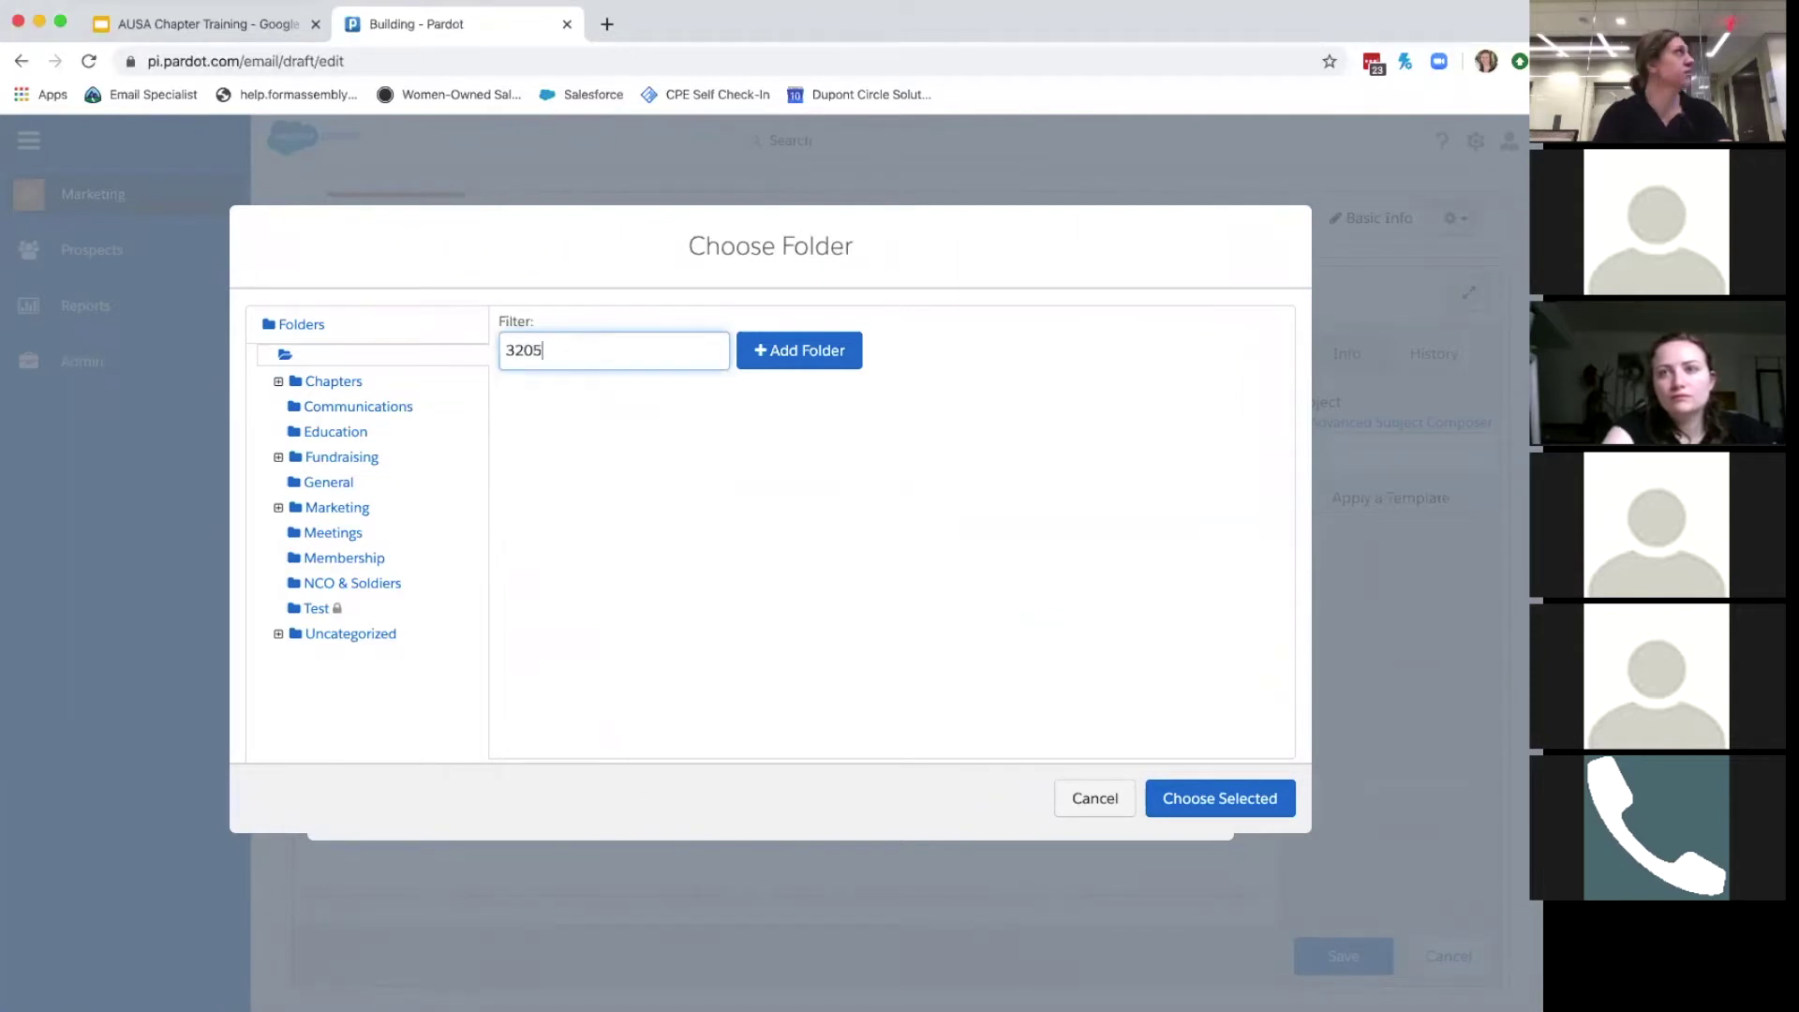
key(Return)
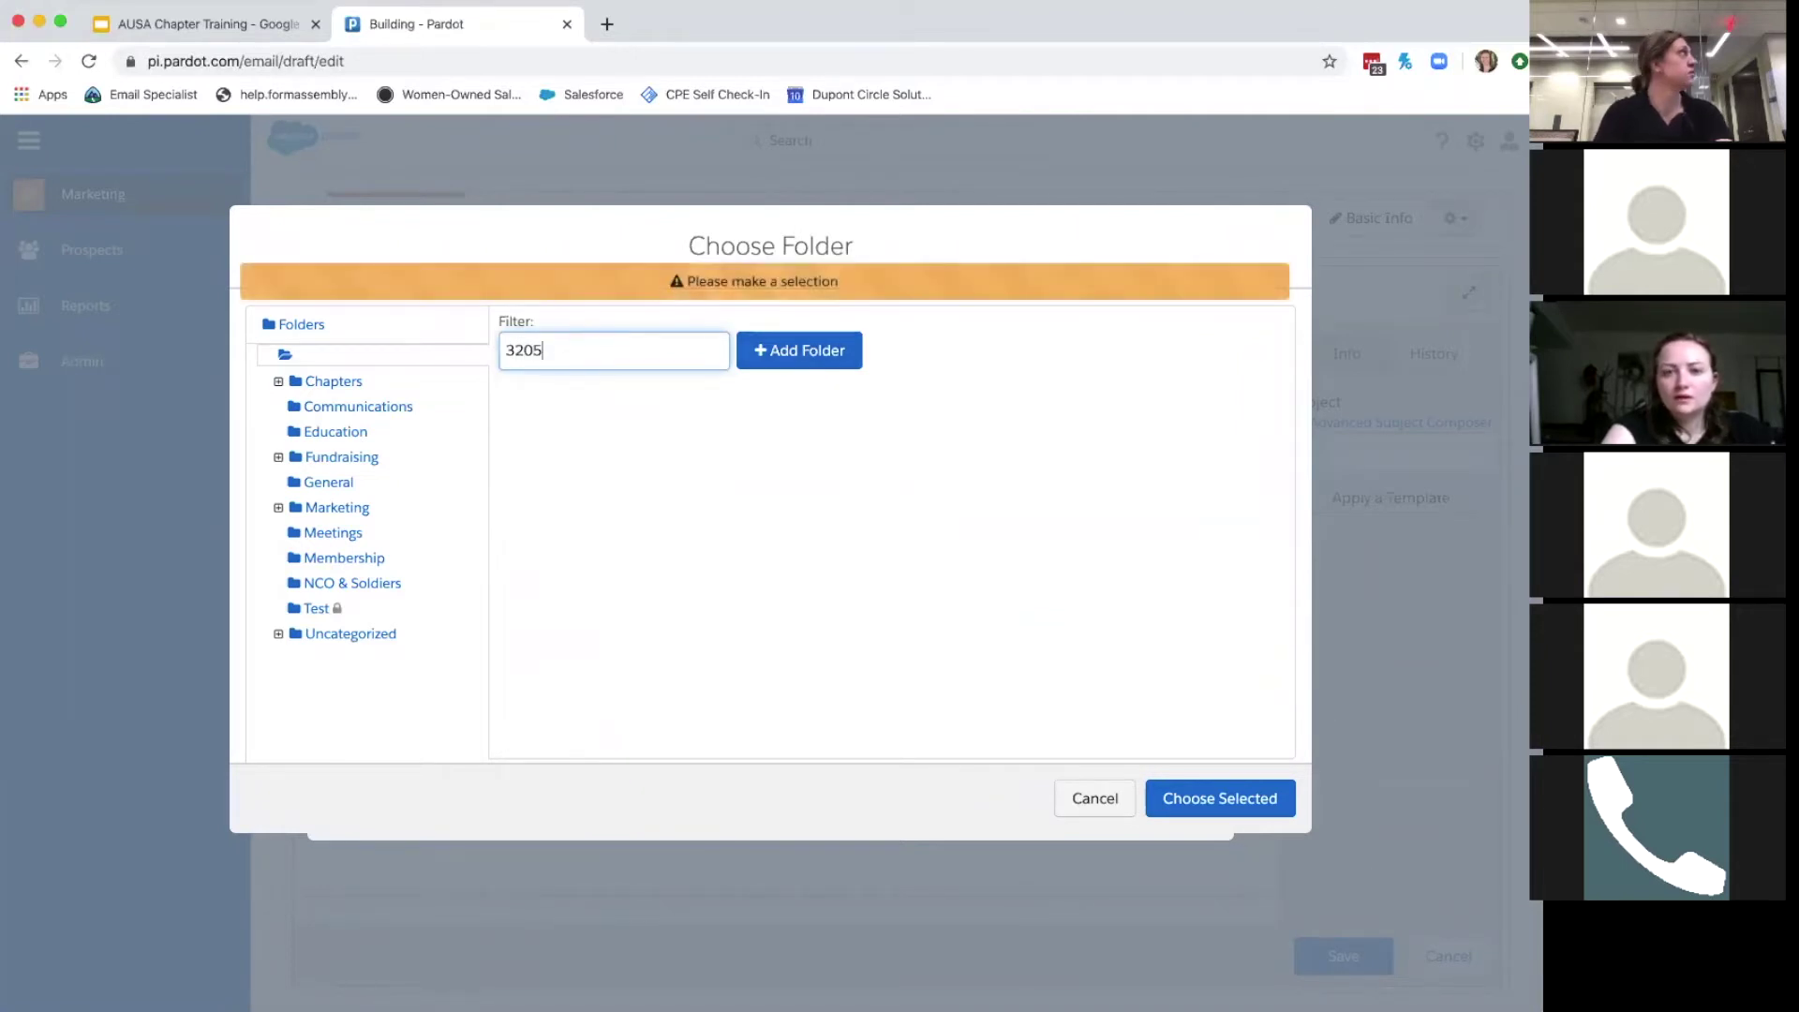
key(BackSpace)
key(BackSpace)
key(BackSpace)
key(BackSpace)
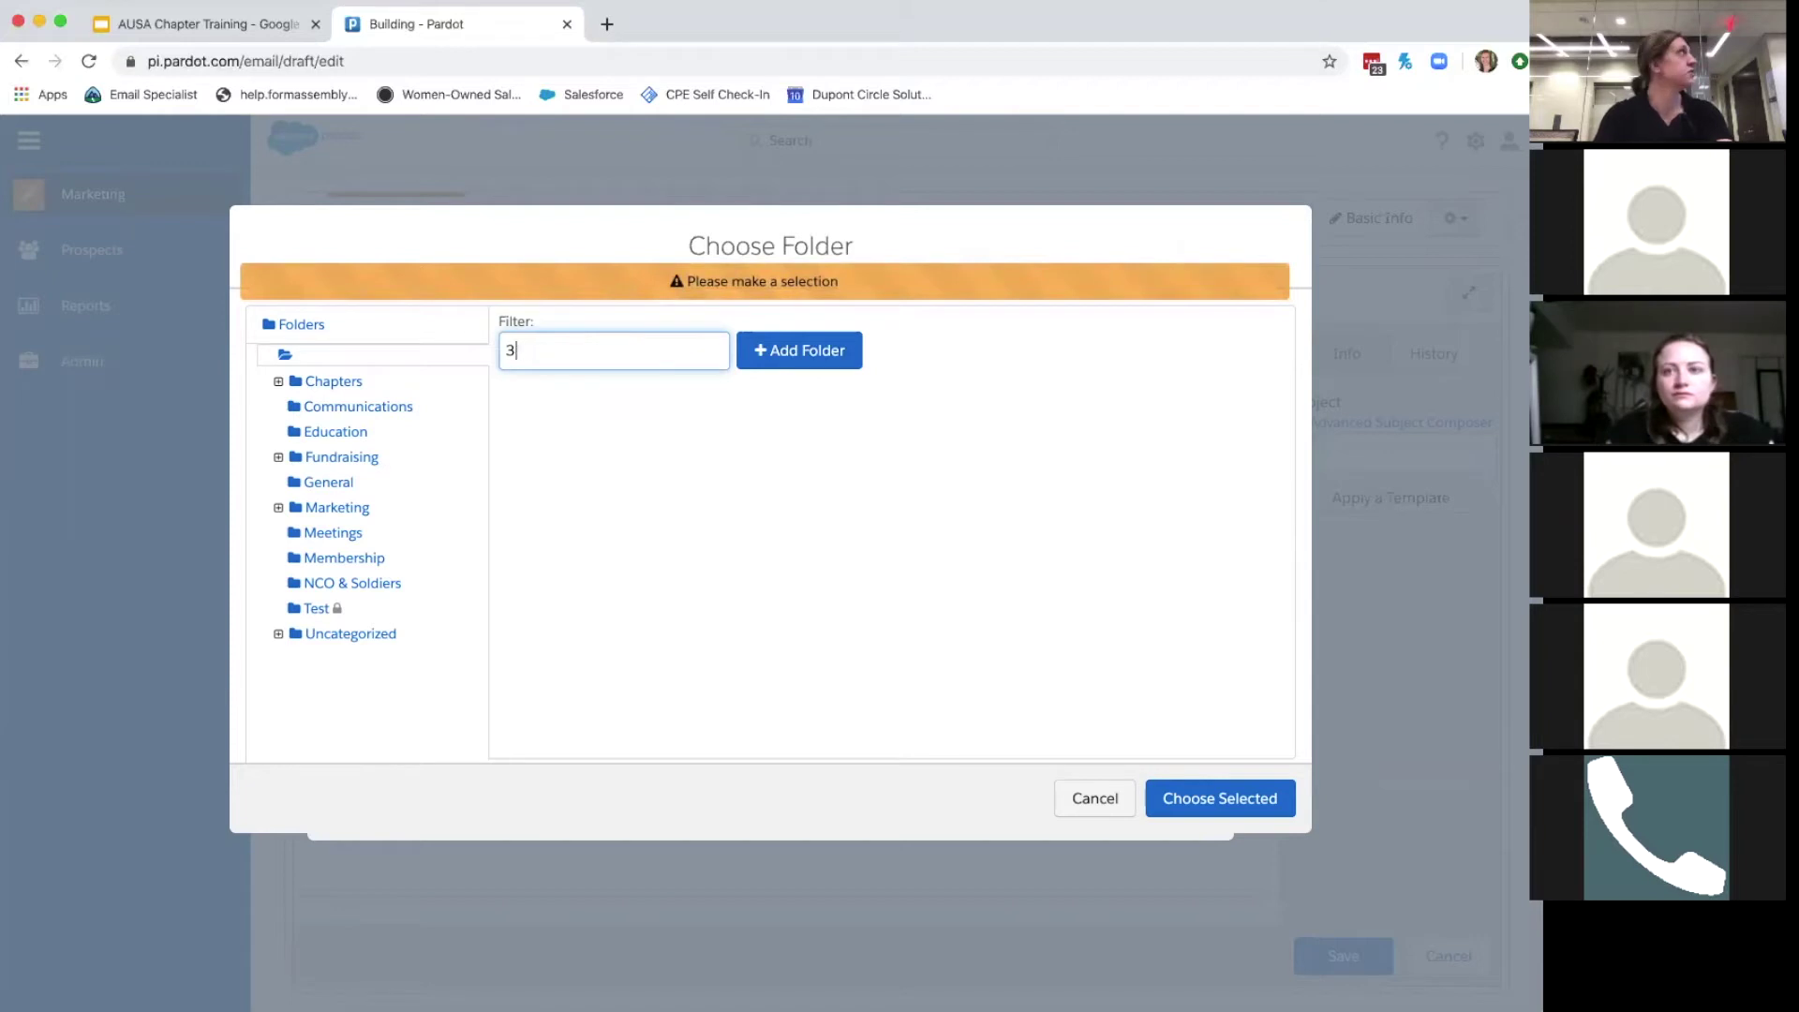
Assign the email to the "3205 - First Militia" folder inside Chapters.
double_click(560, 401)
scroll(610, 514, down, 5)
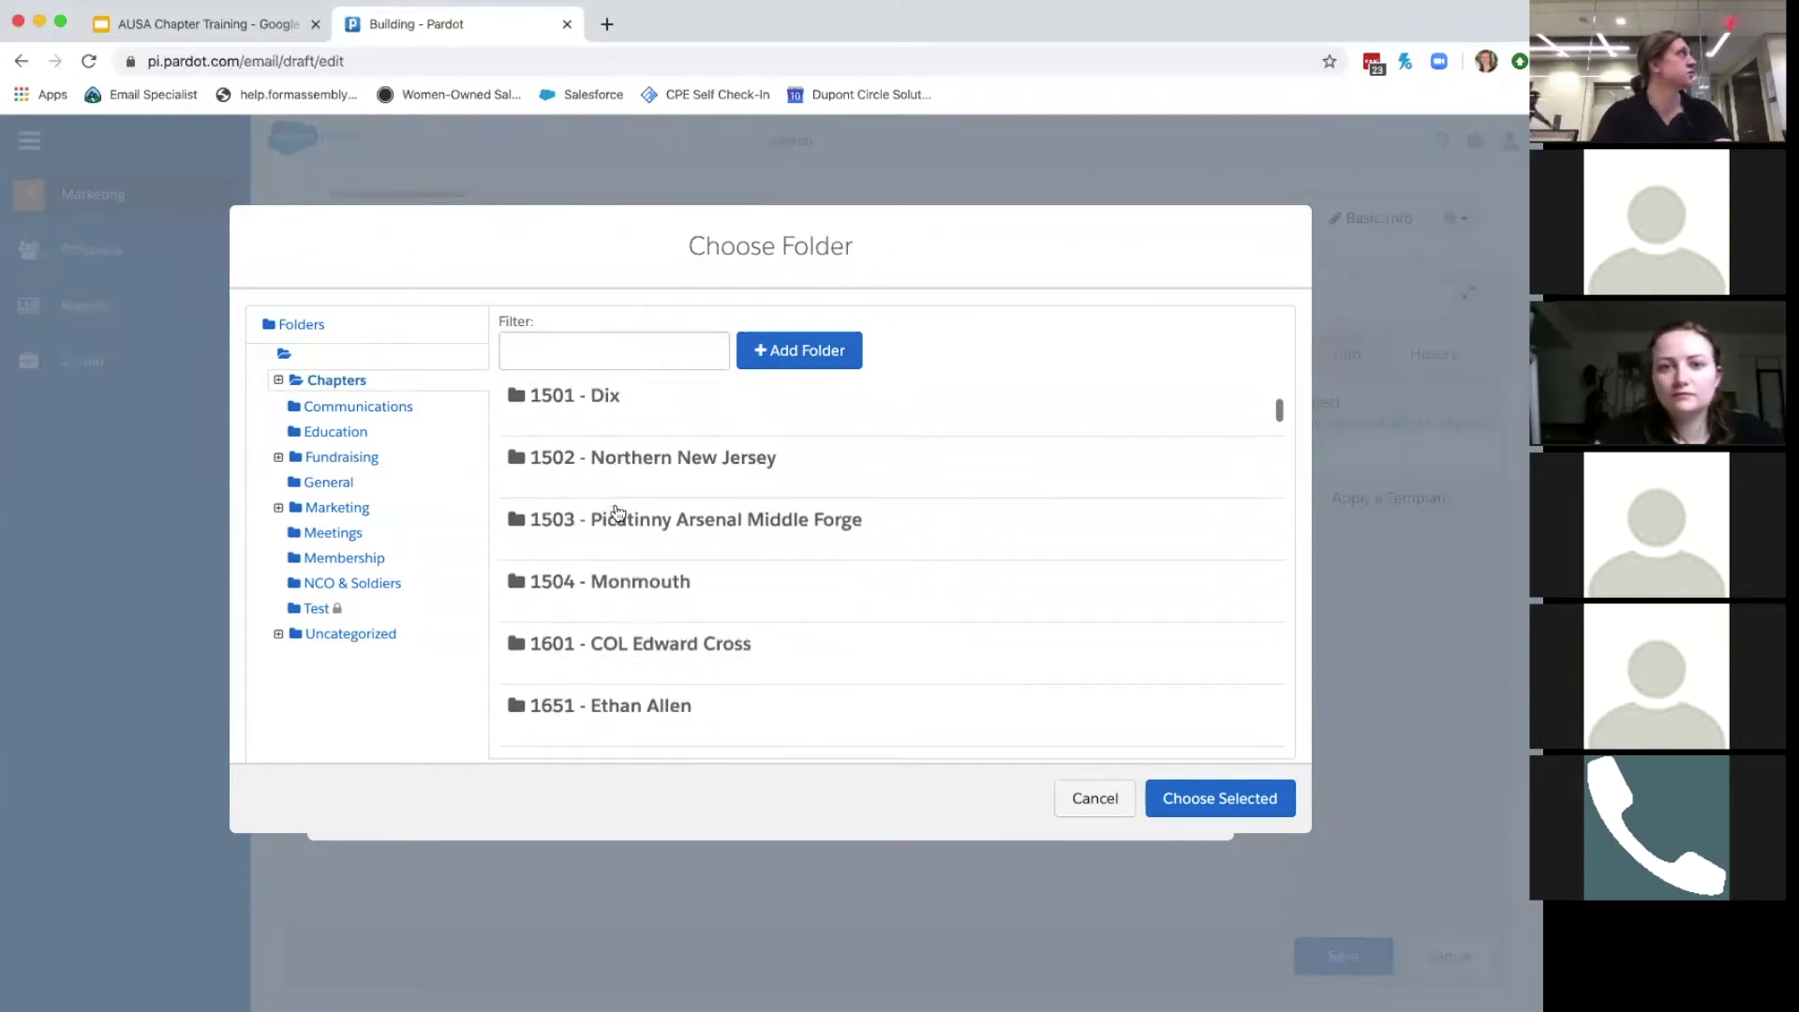
scroll(590, 529, down, 15)
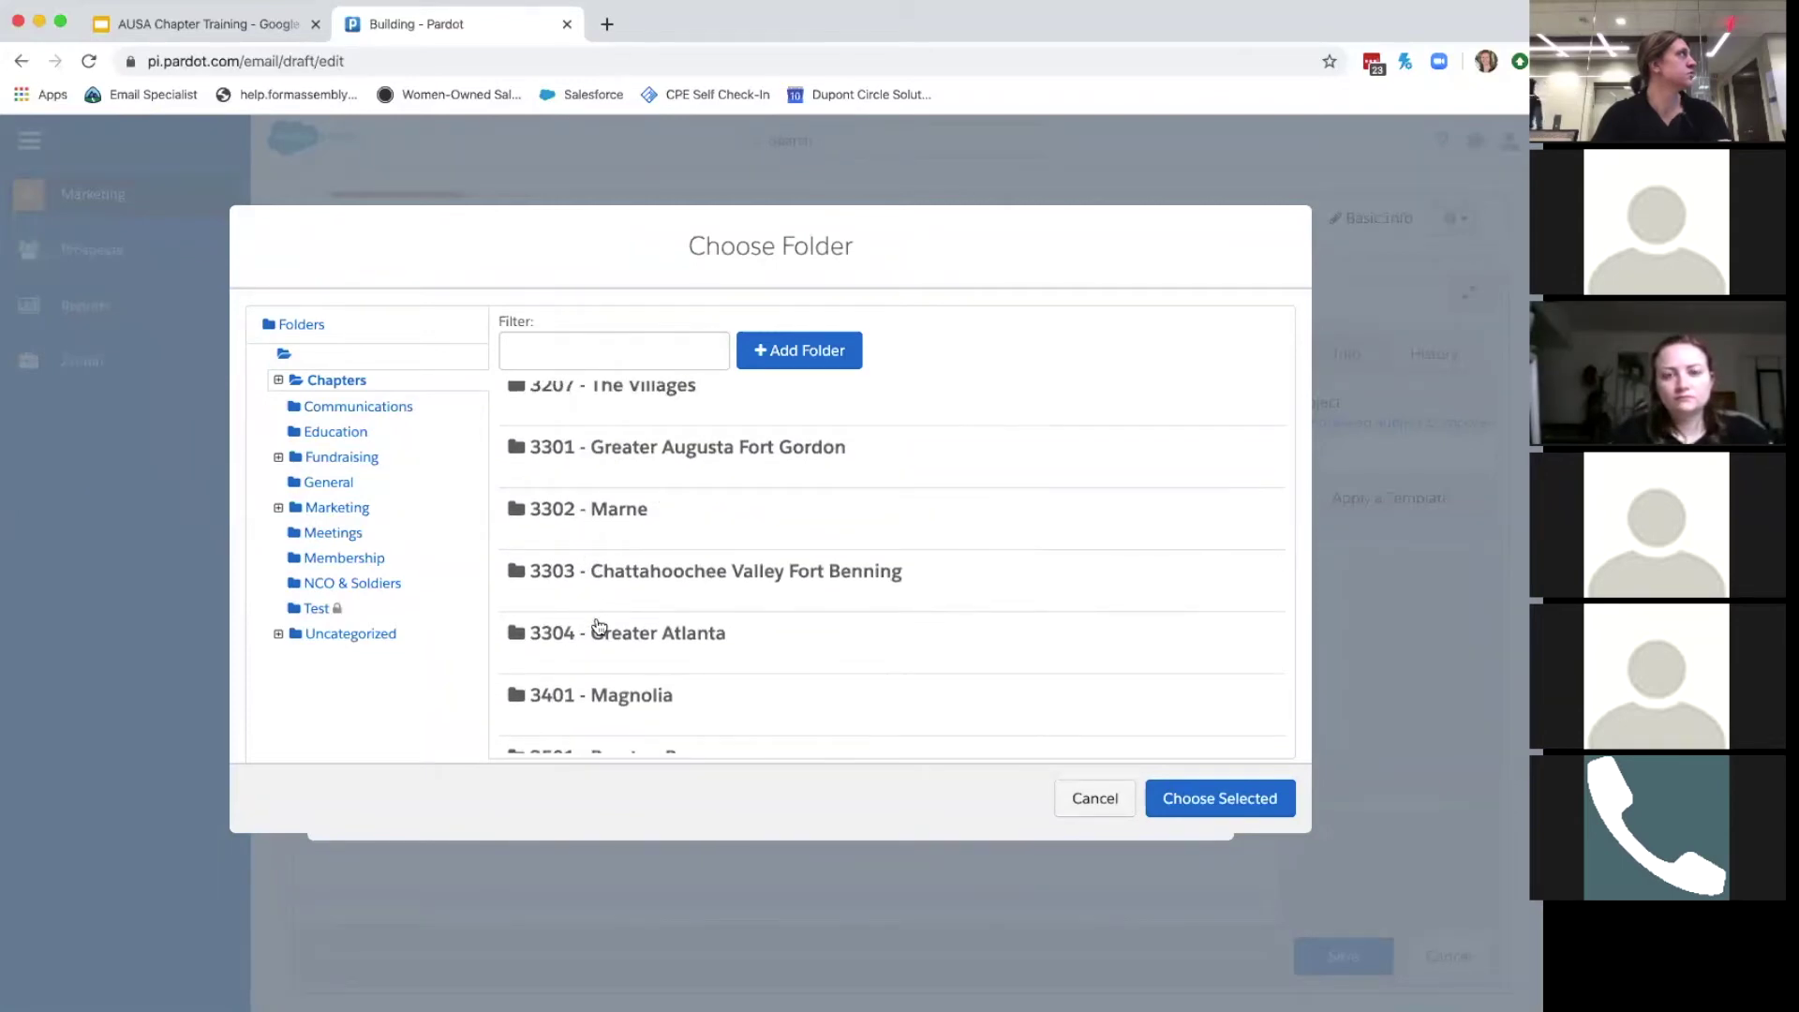
scroll(596, 628, down, 3)
scroll(600, 626, up, 3)
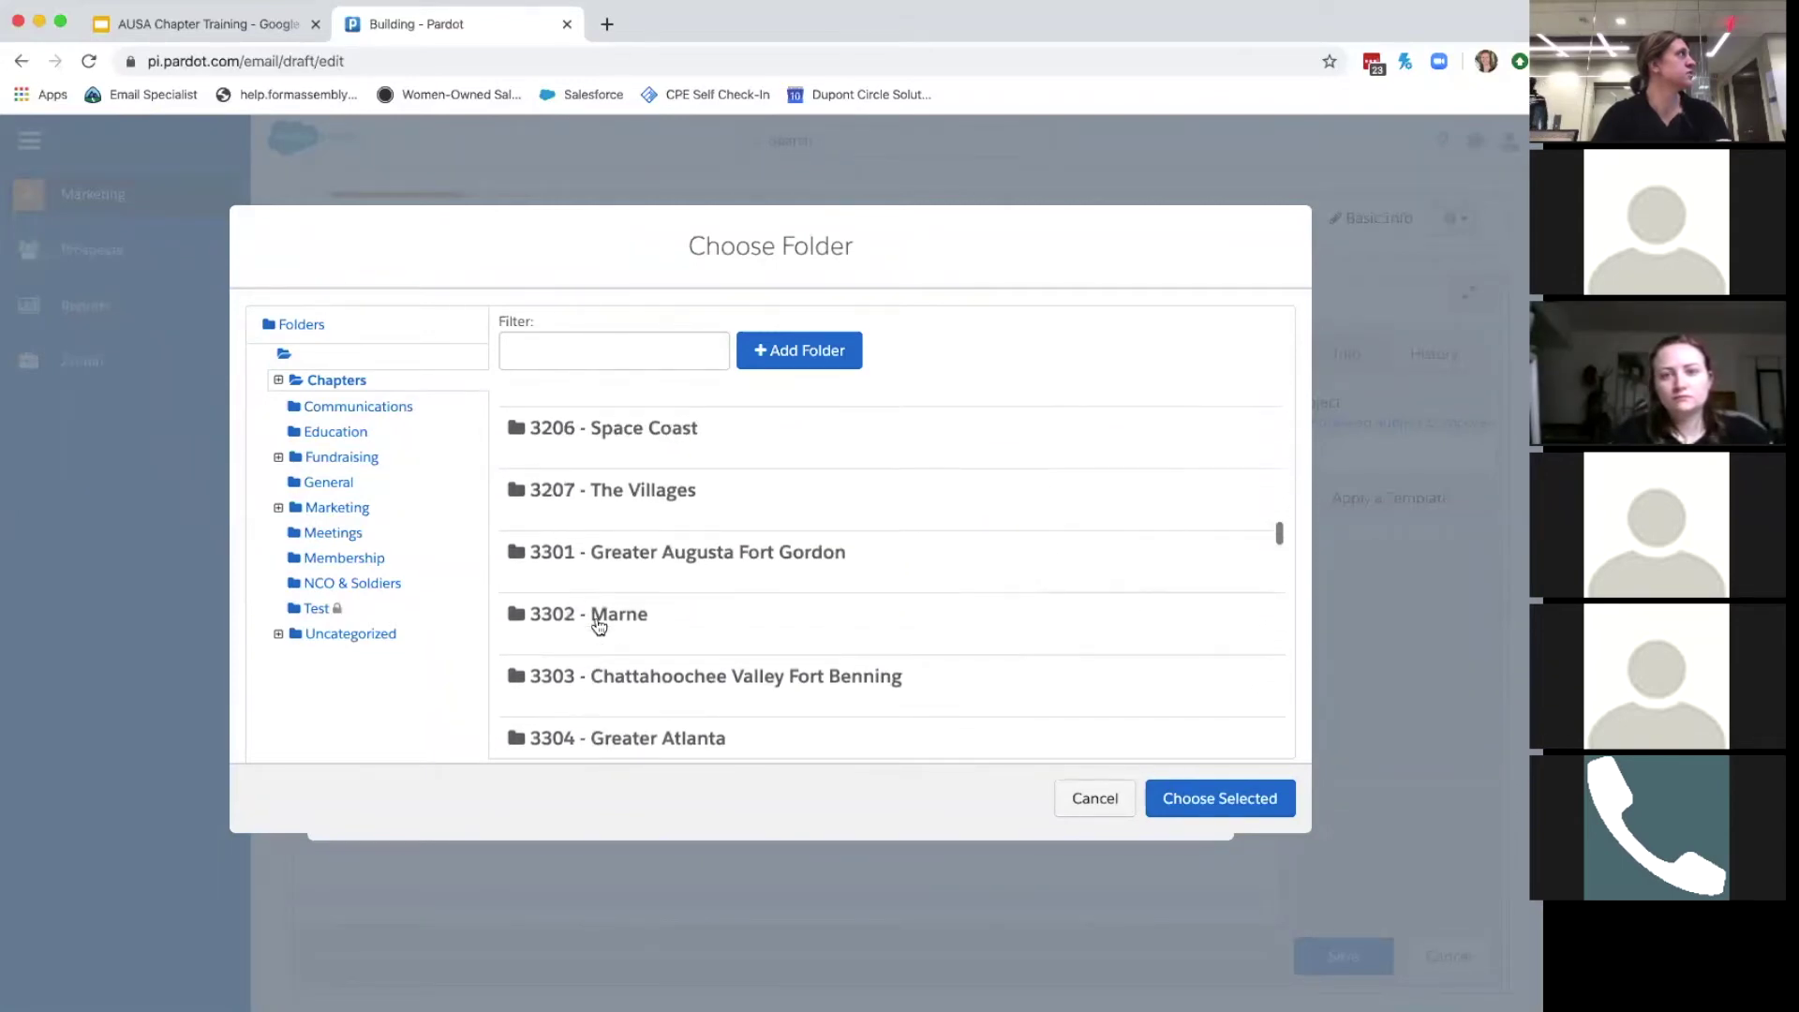
click(600, 625)
scroll(600, 623, up, 3)
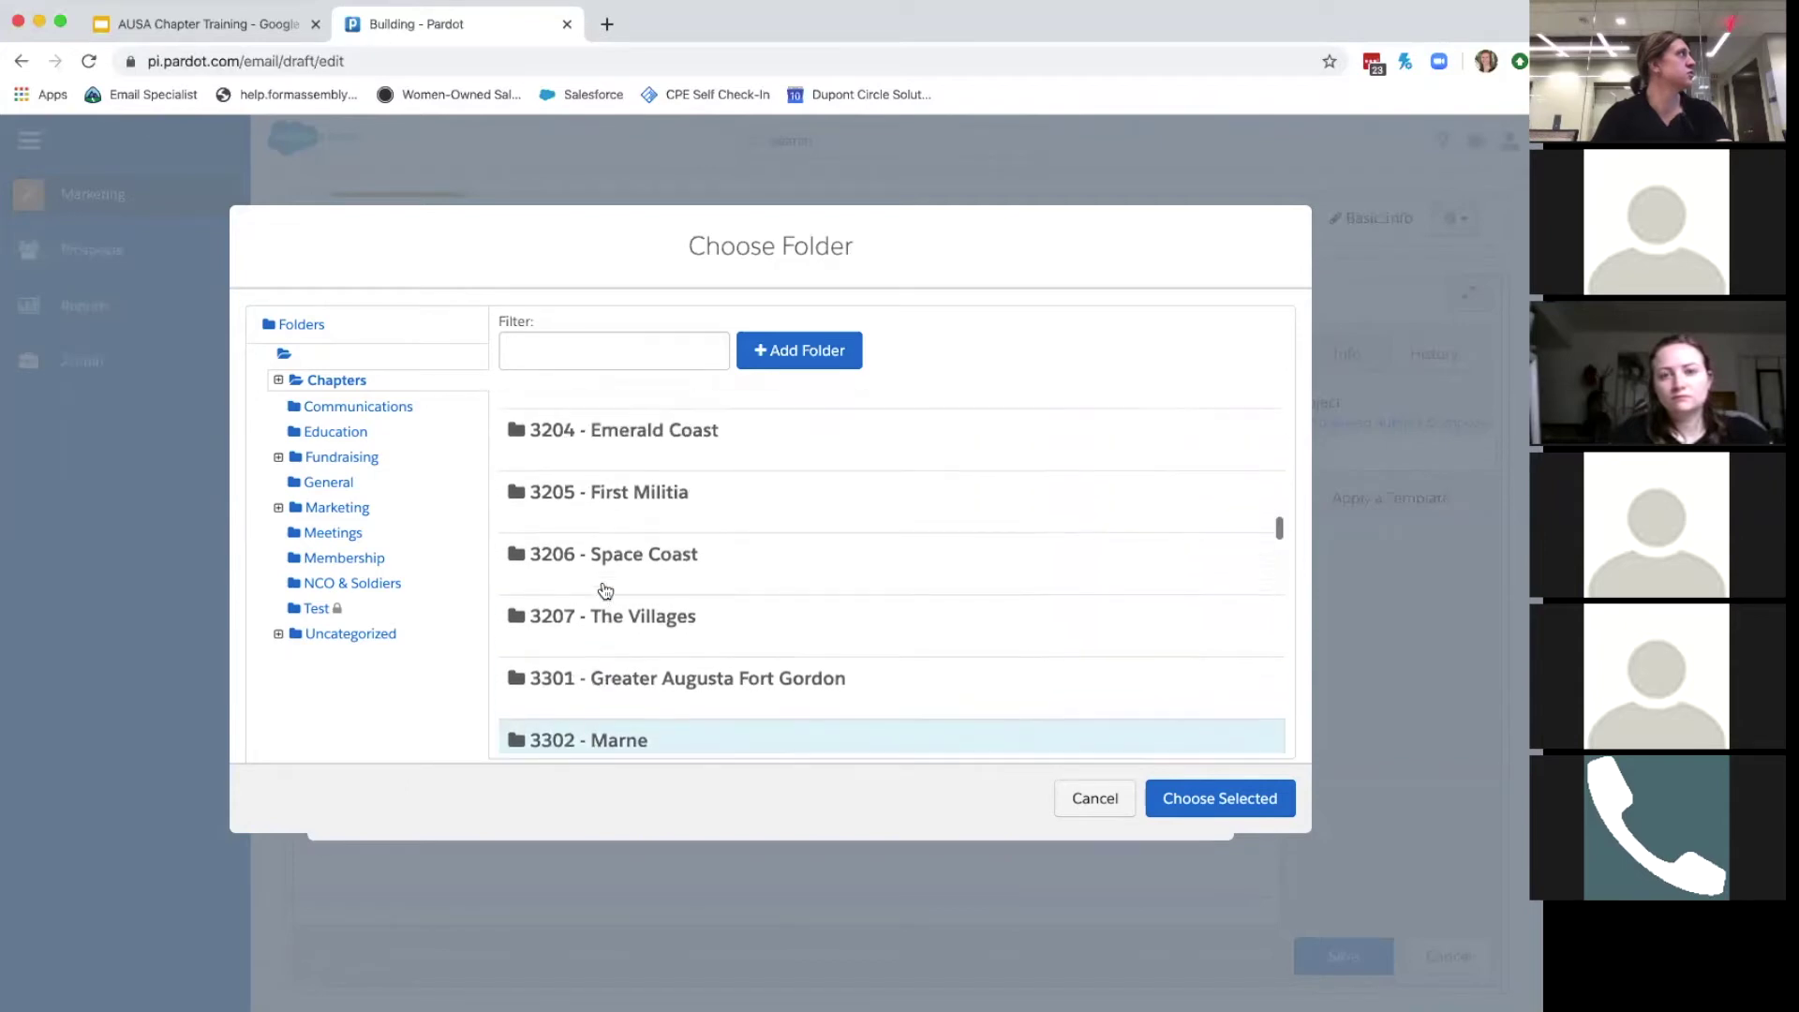
click(615, 569)
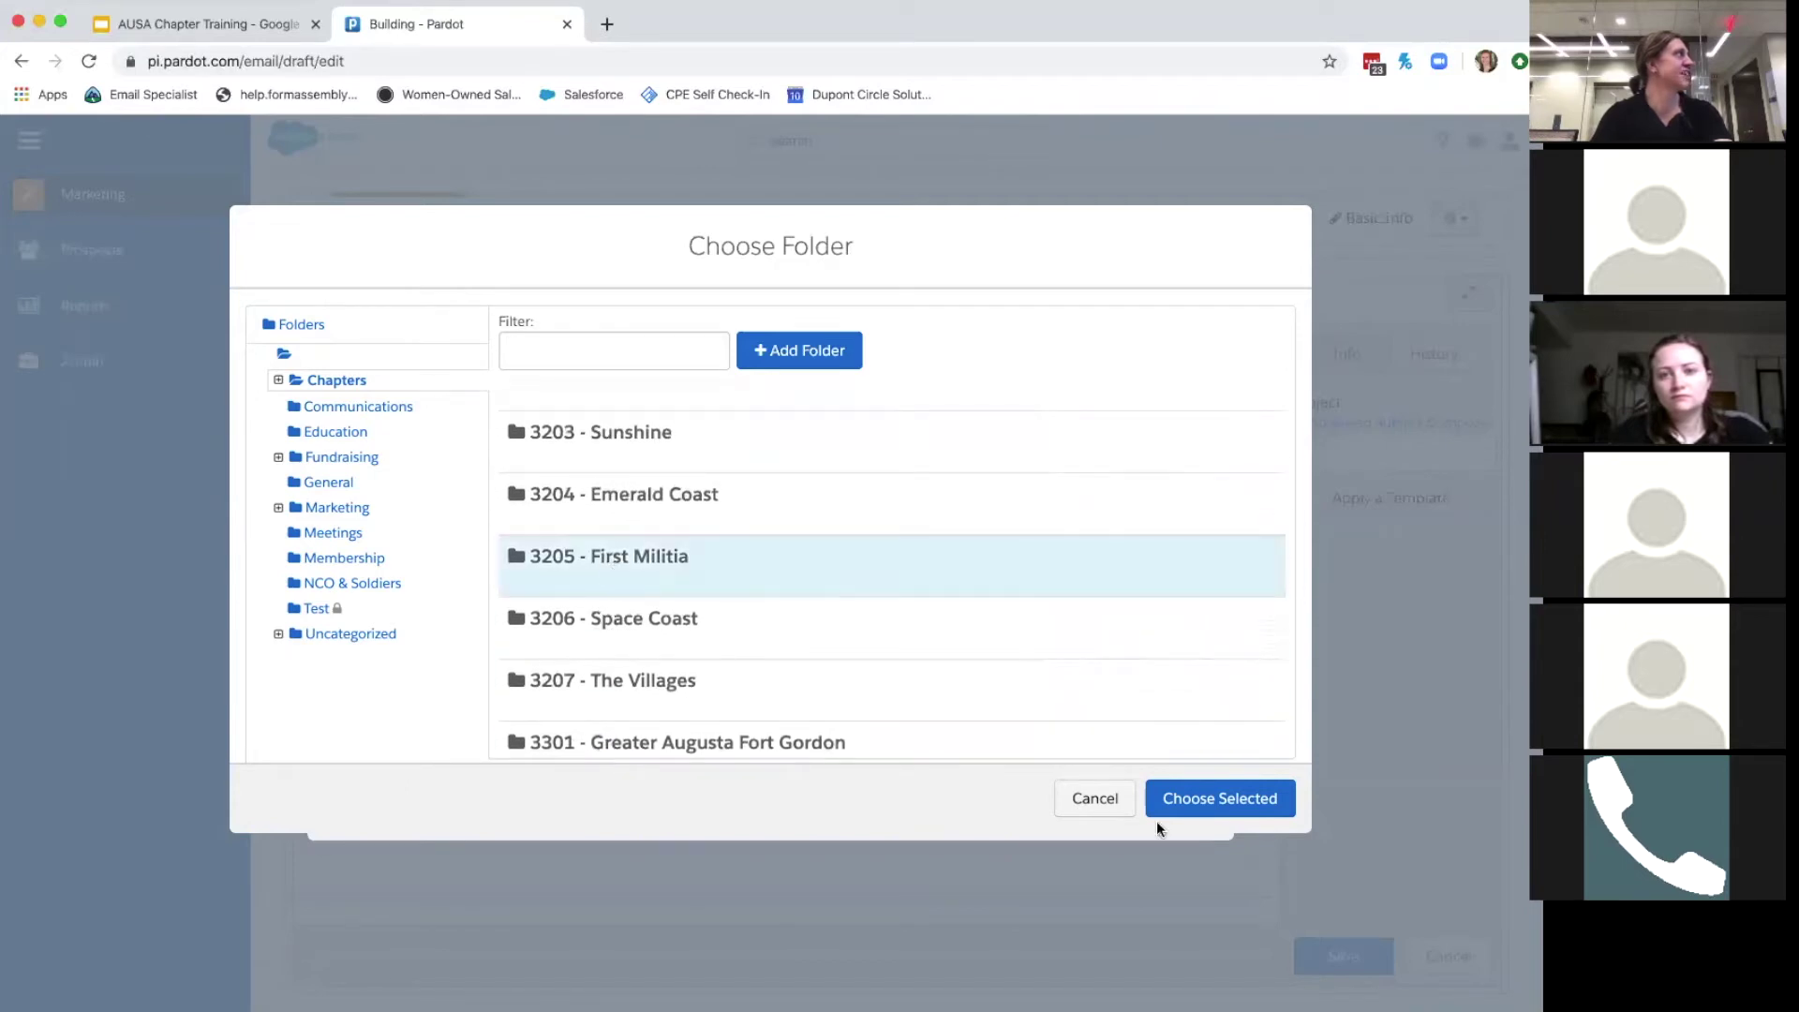
click(1258, 802)
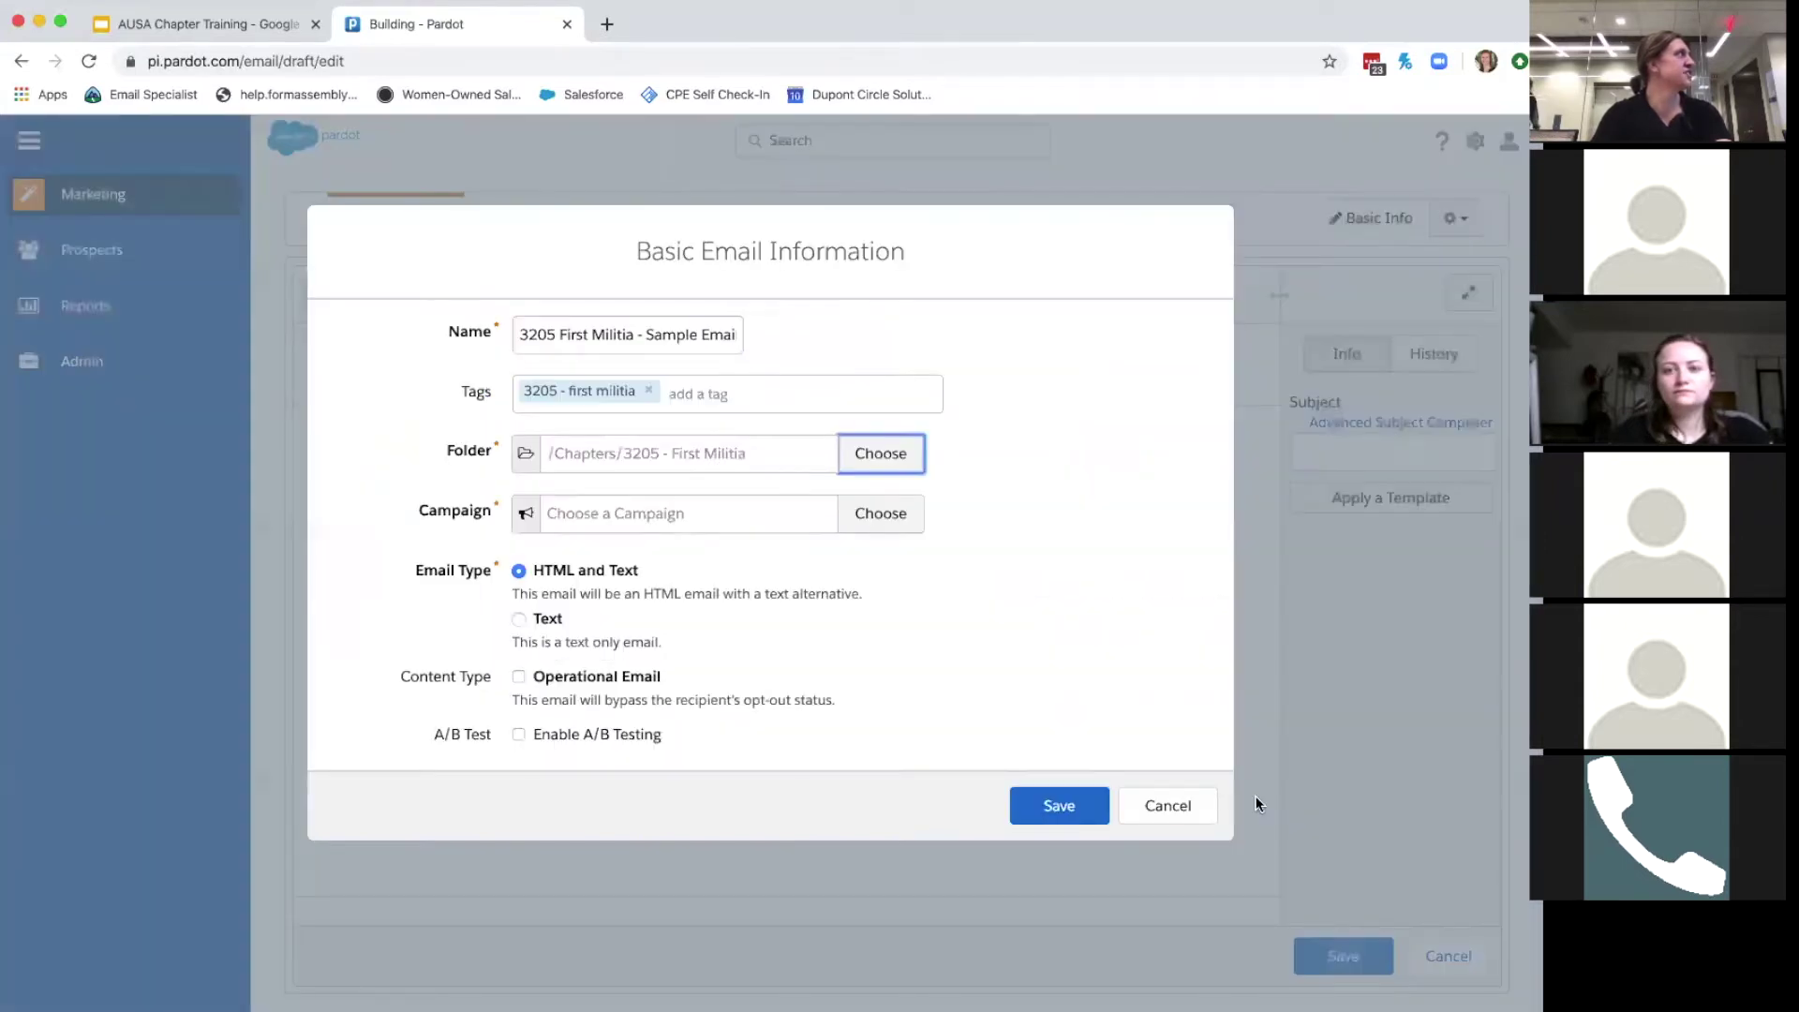
Search the campaigns for "chap" and assign the Chapters campaign to the email.
click(675, 517)
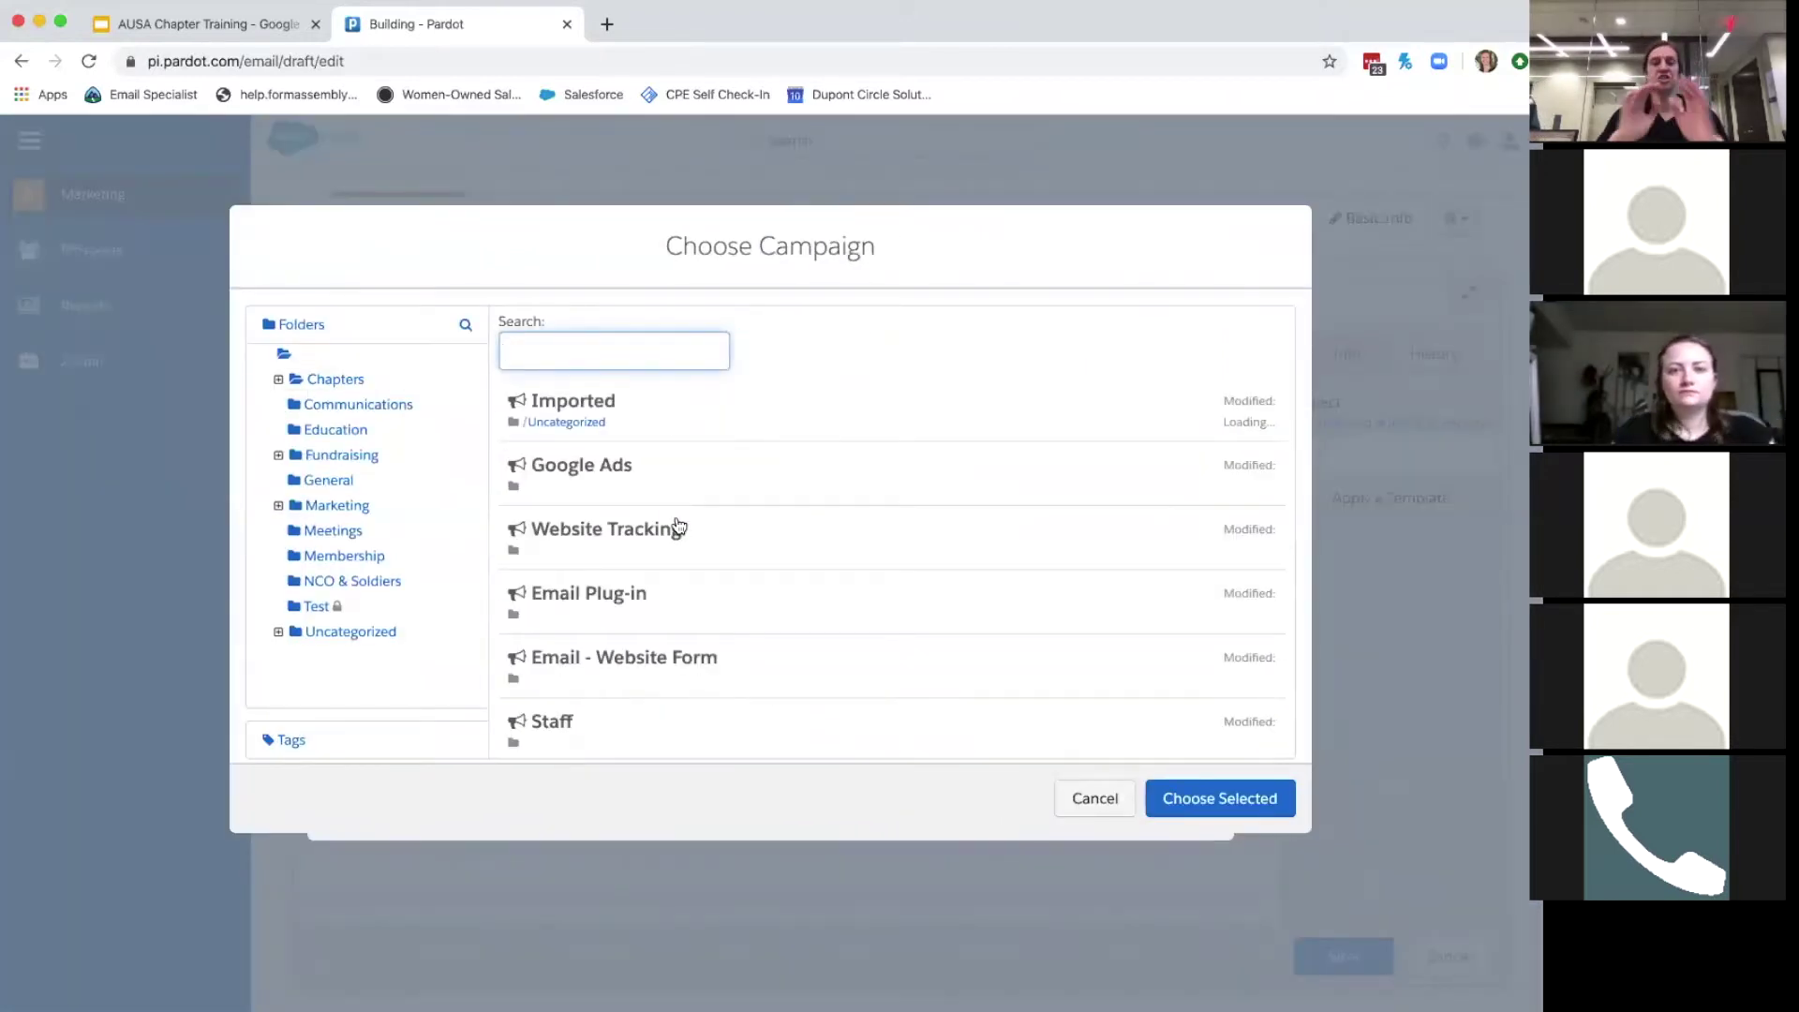
text(chap)
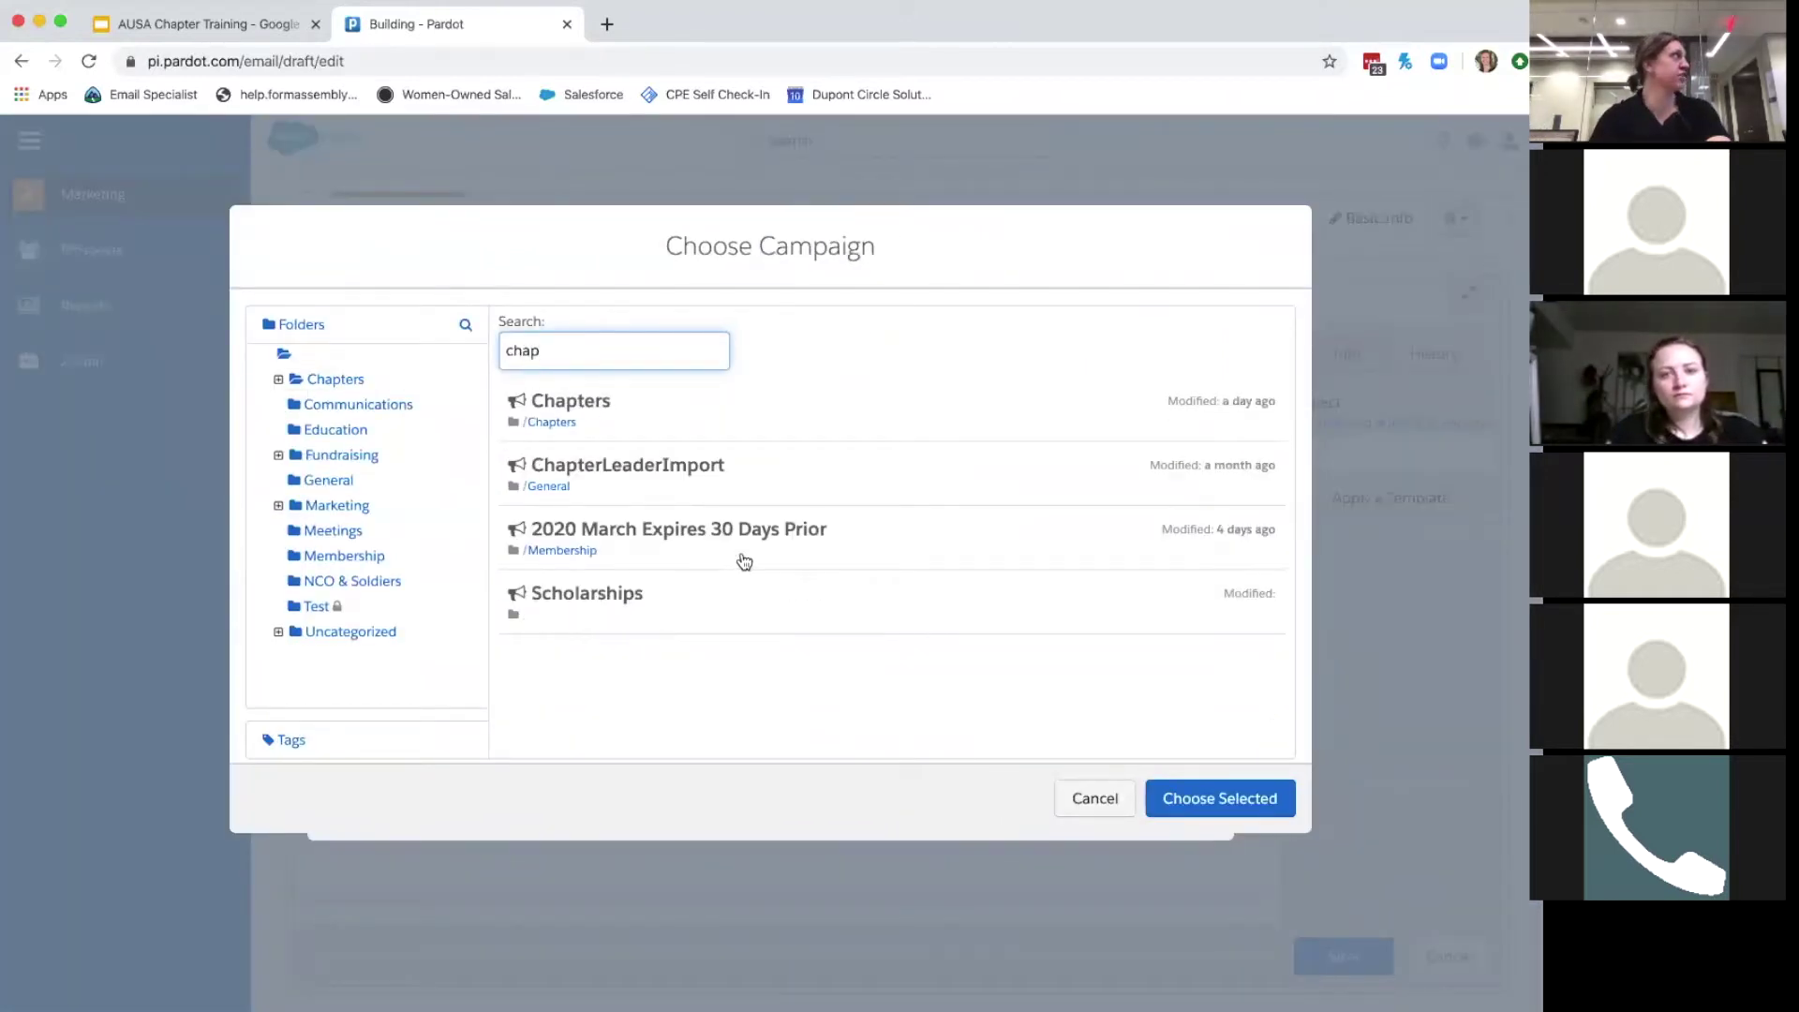
click(644, 410)
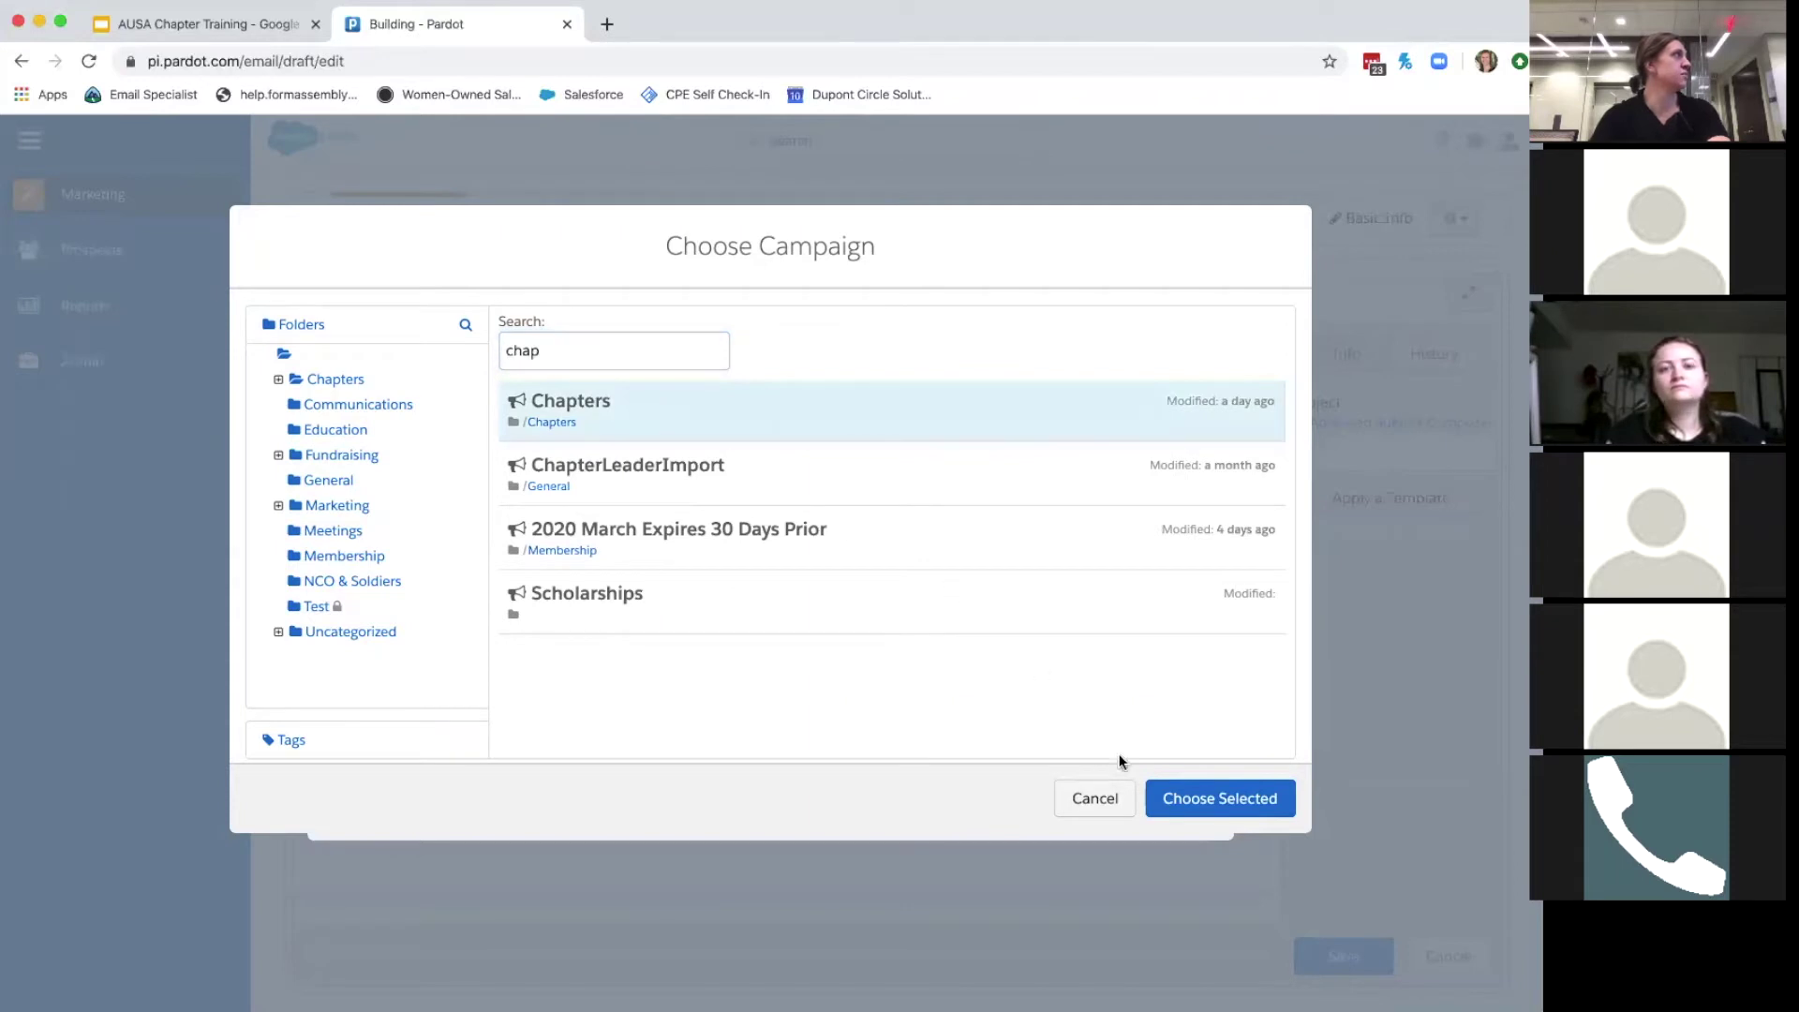
click(1188, 798)
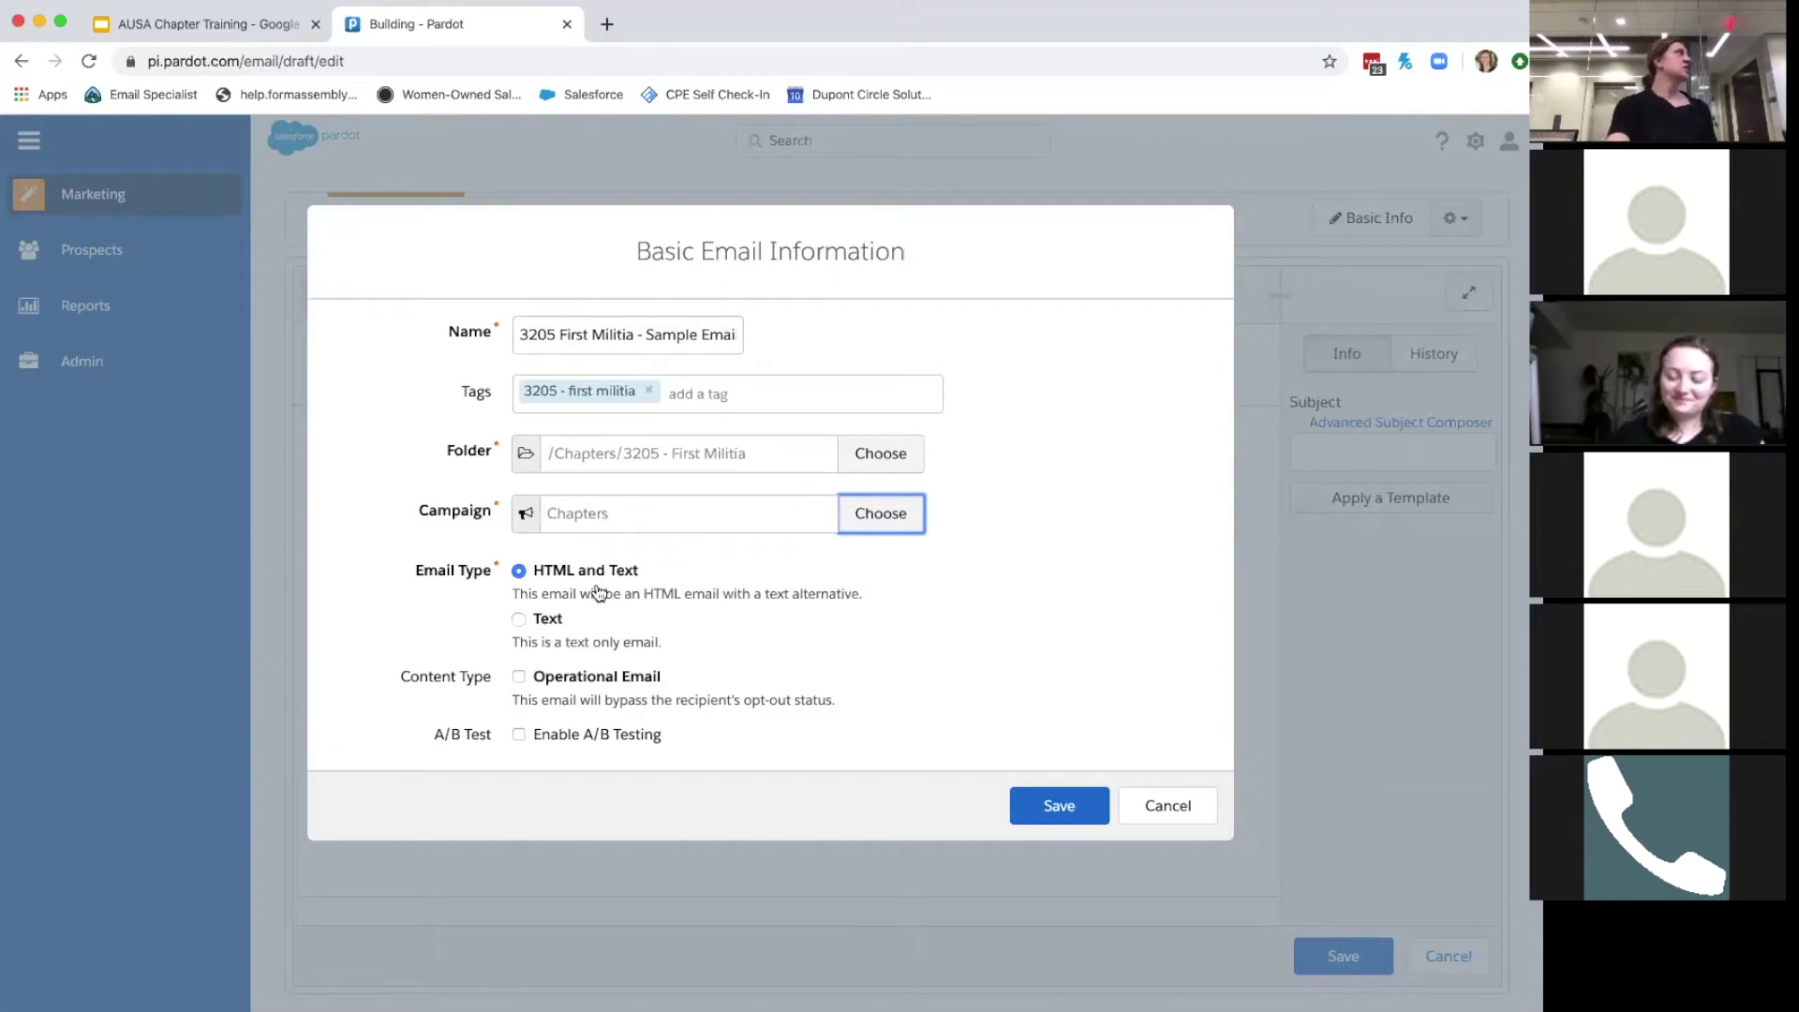
Save the basic email information as HTML and Text, with Operational Email left off.
click(523, 678)
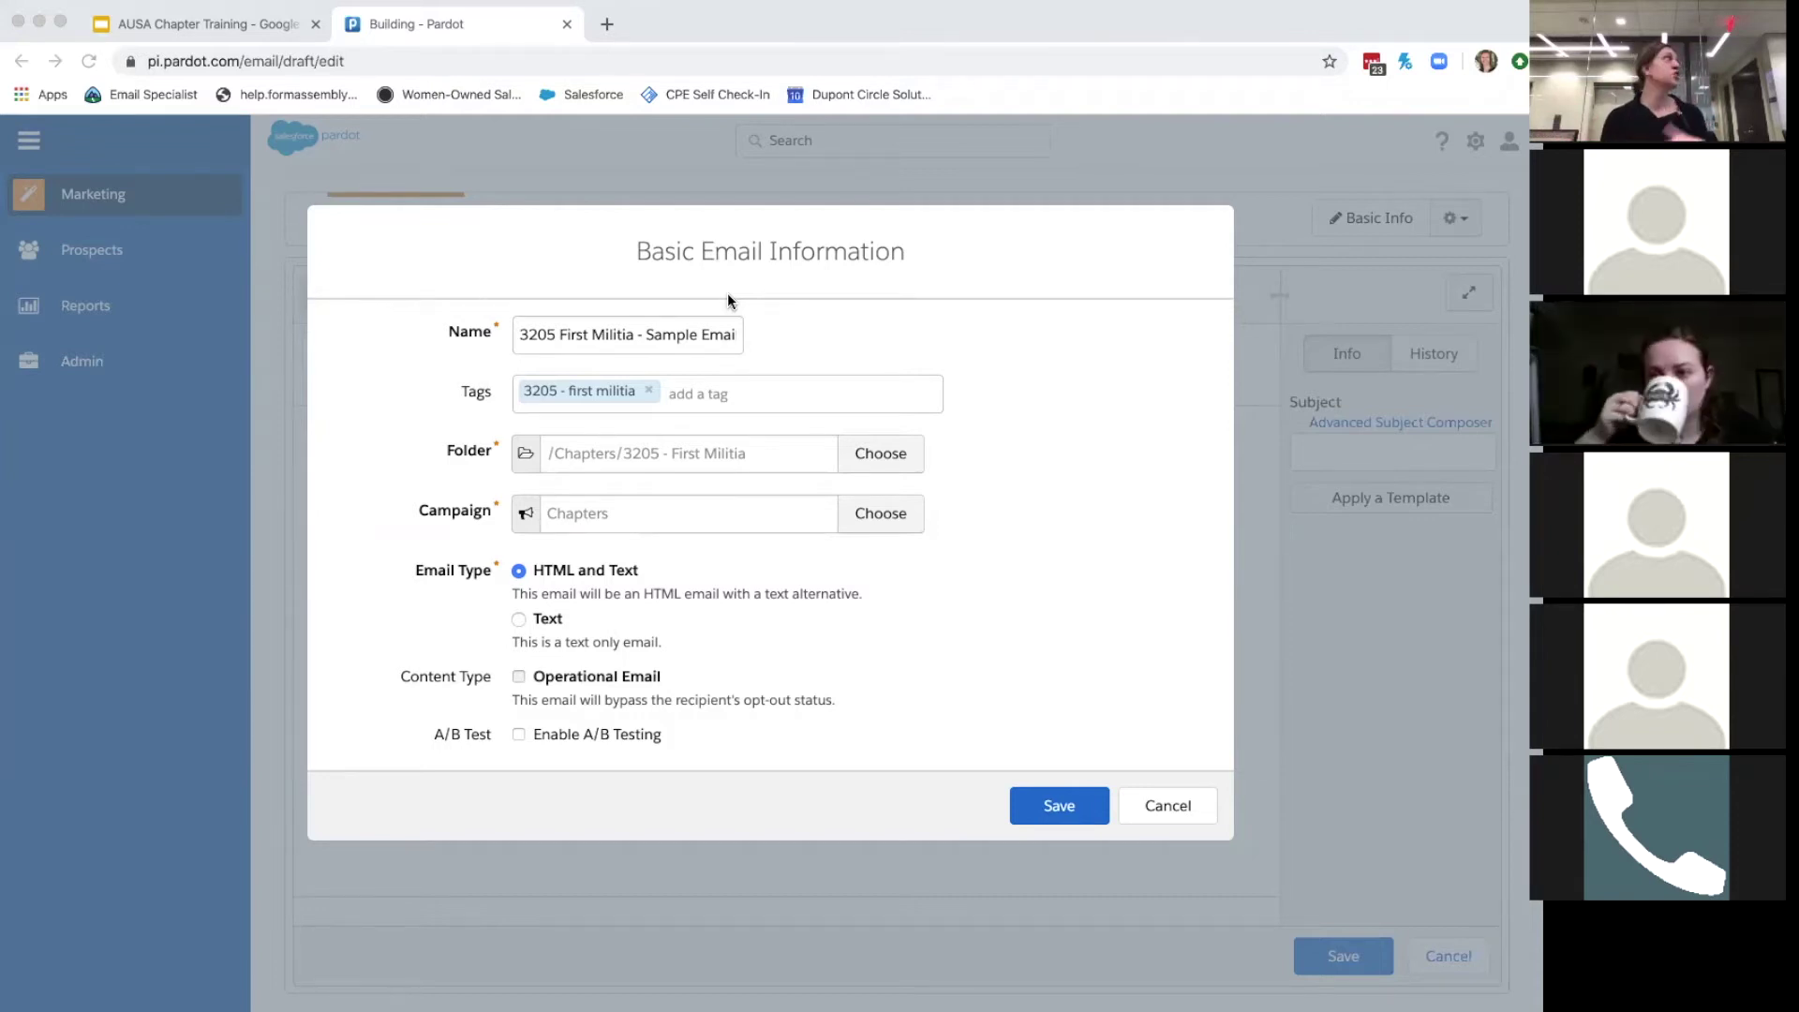
click(864, 312)
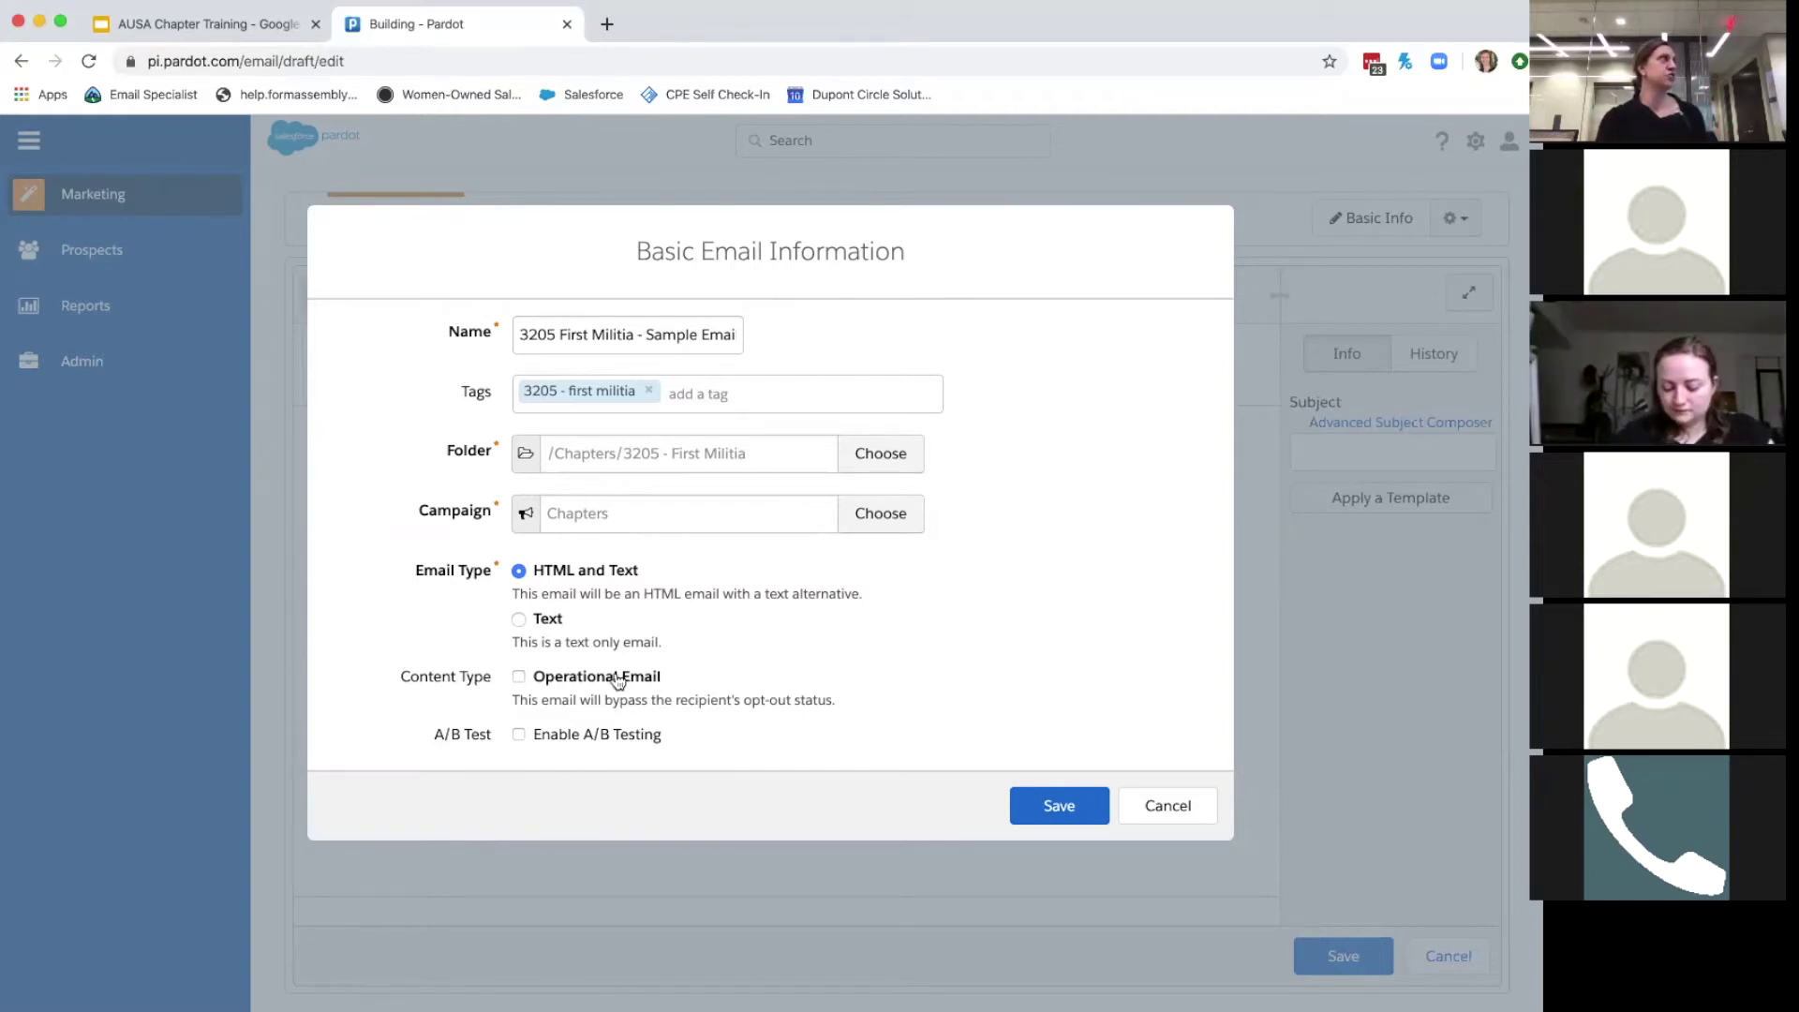
click(1062, 808)
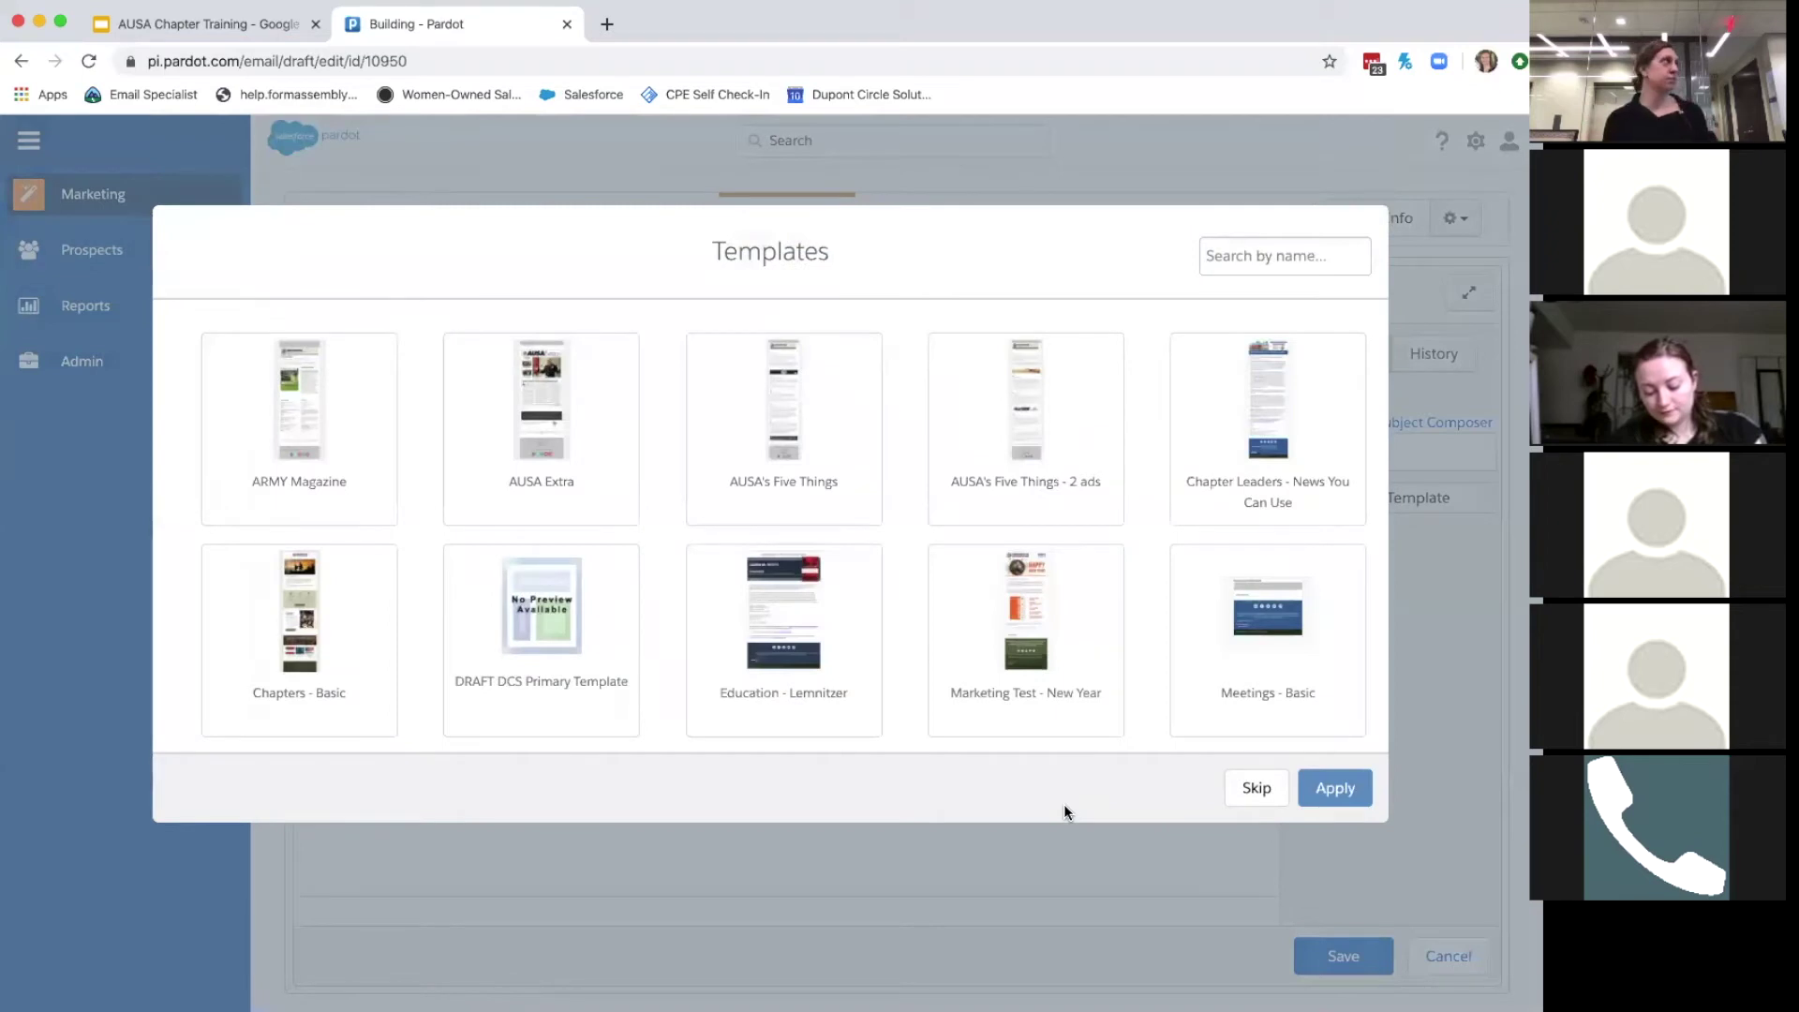
Search the templates for "chapter" and apply the "Chapters - Basic" template to the email.
click(1244, 262)
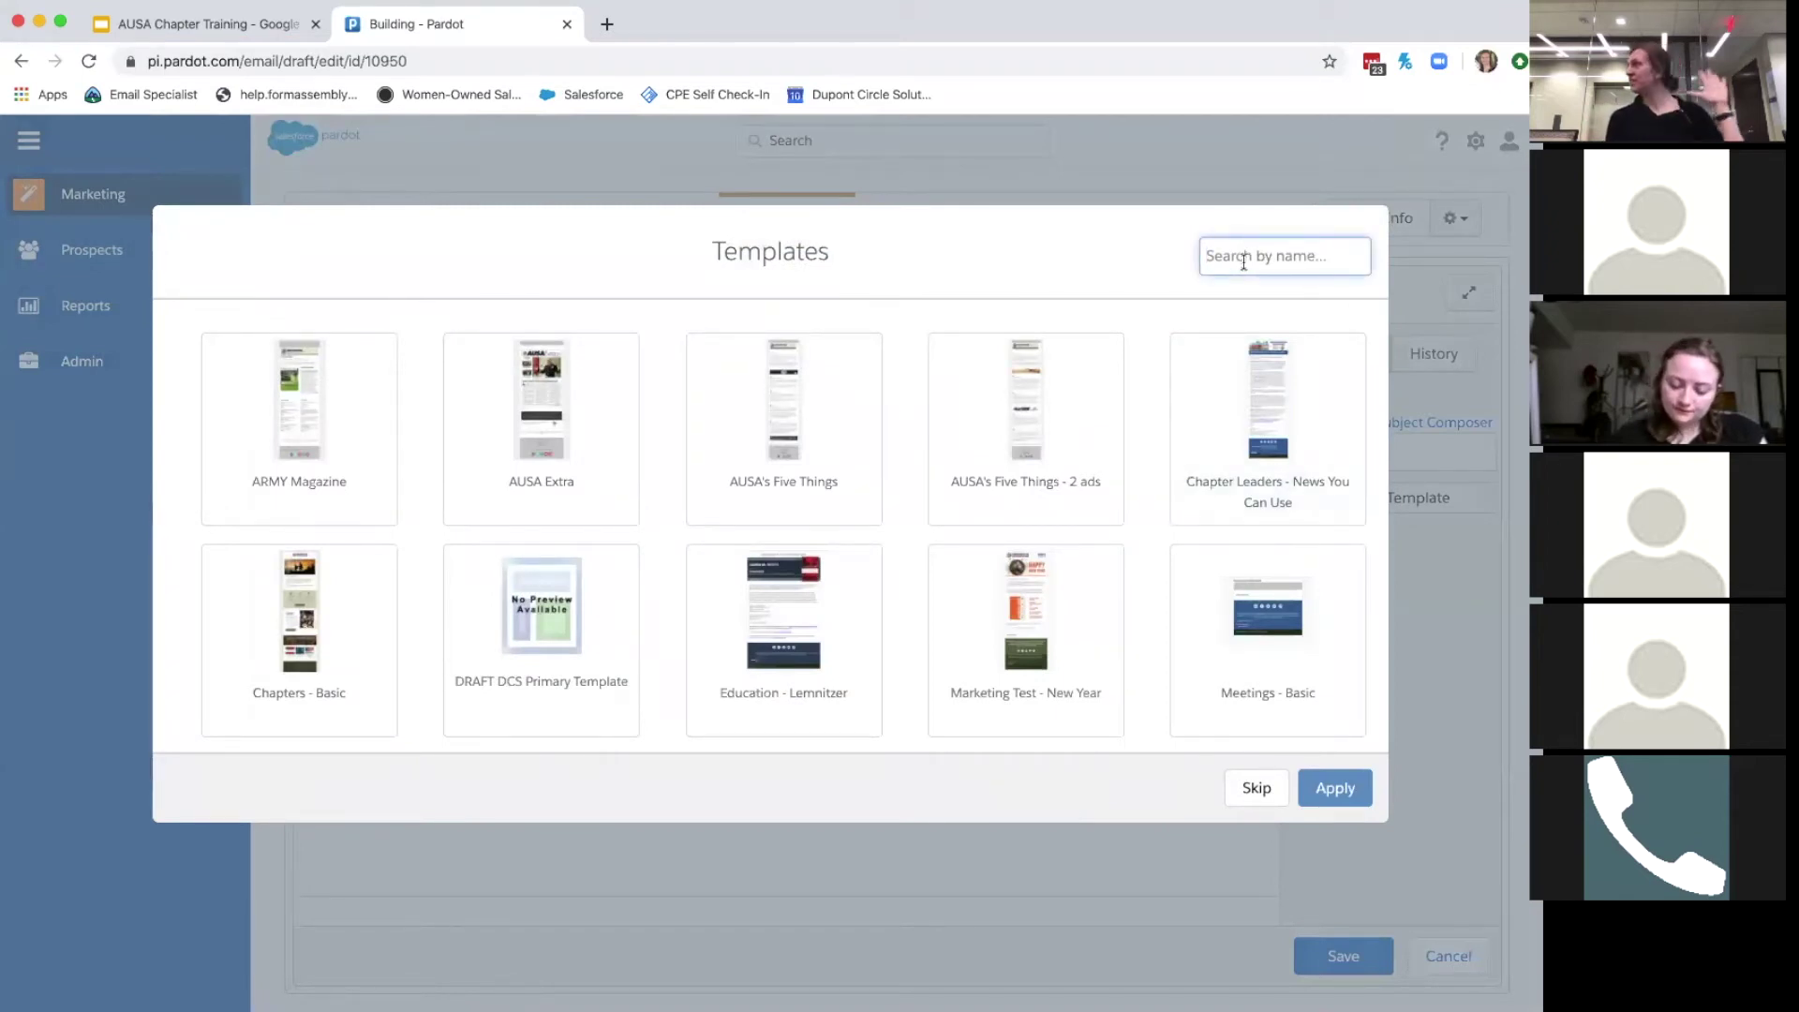
text(c)
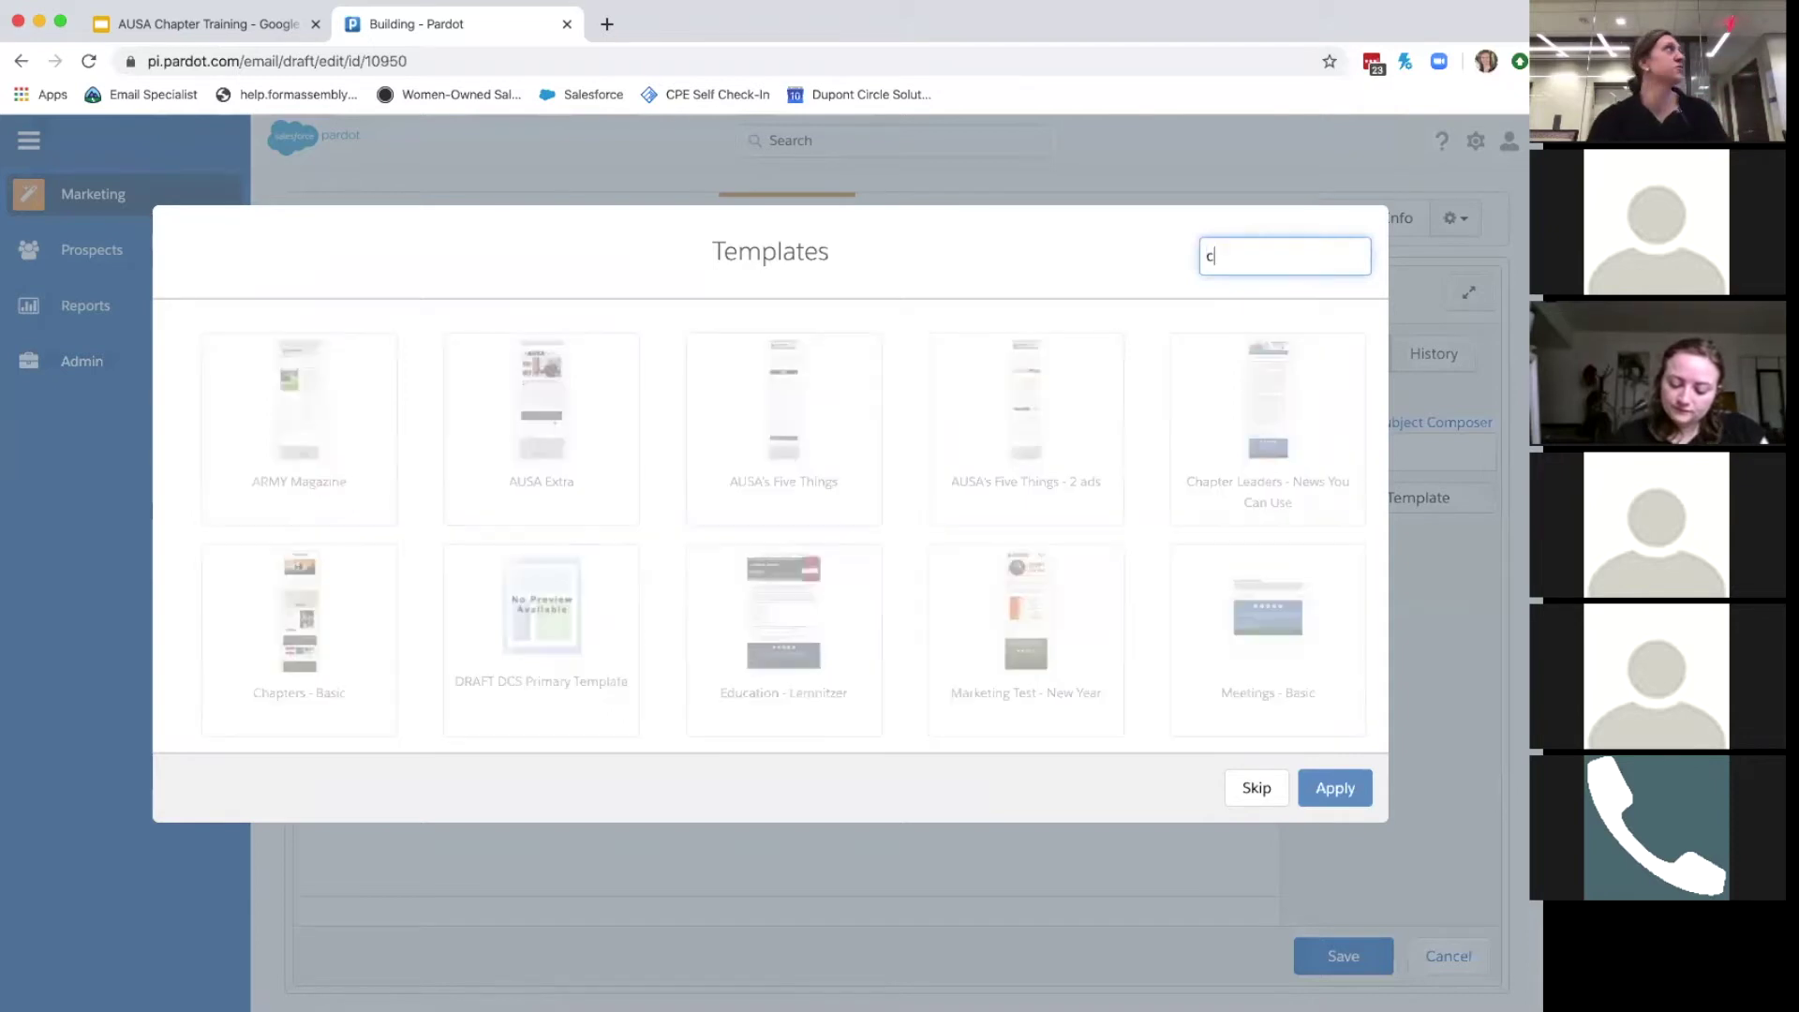
text(hapter)
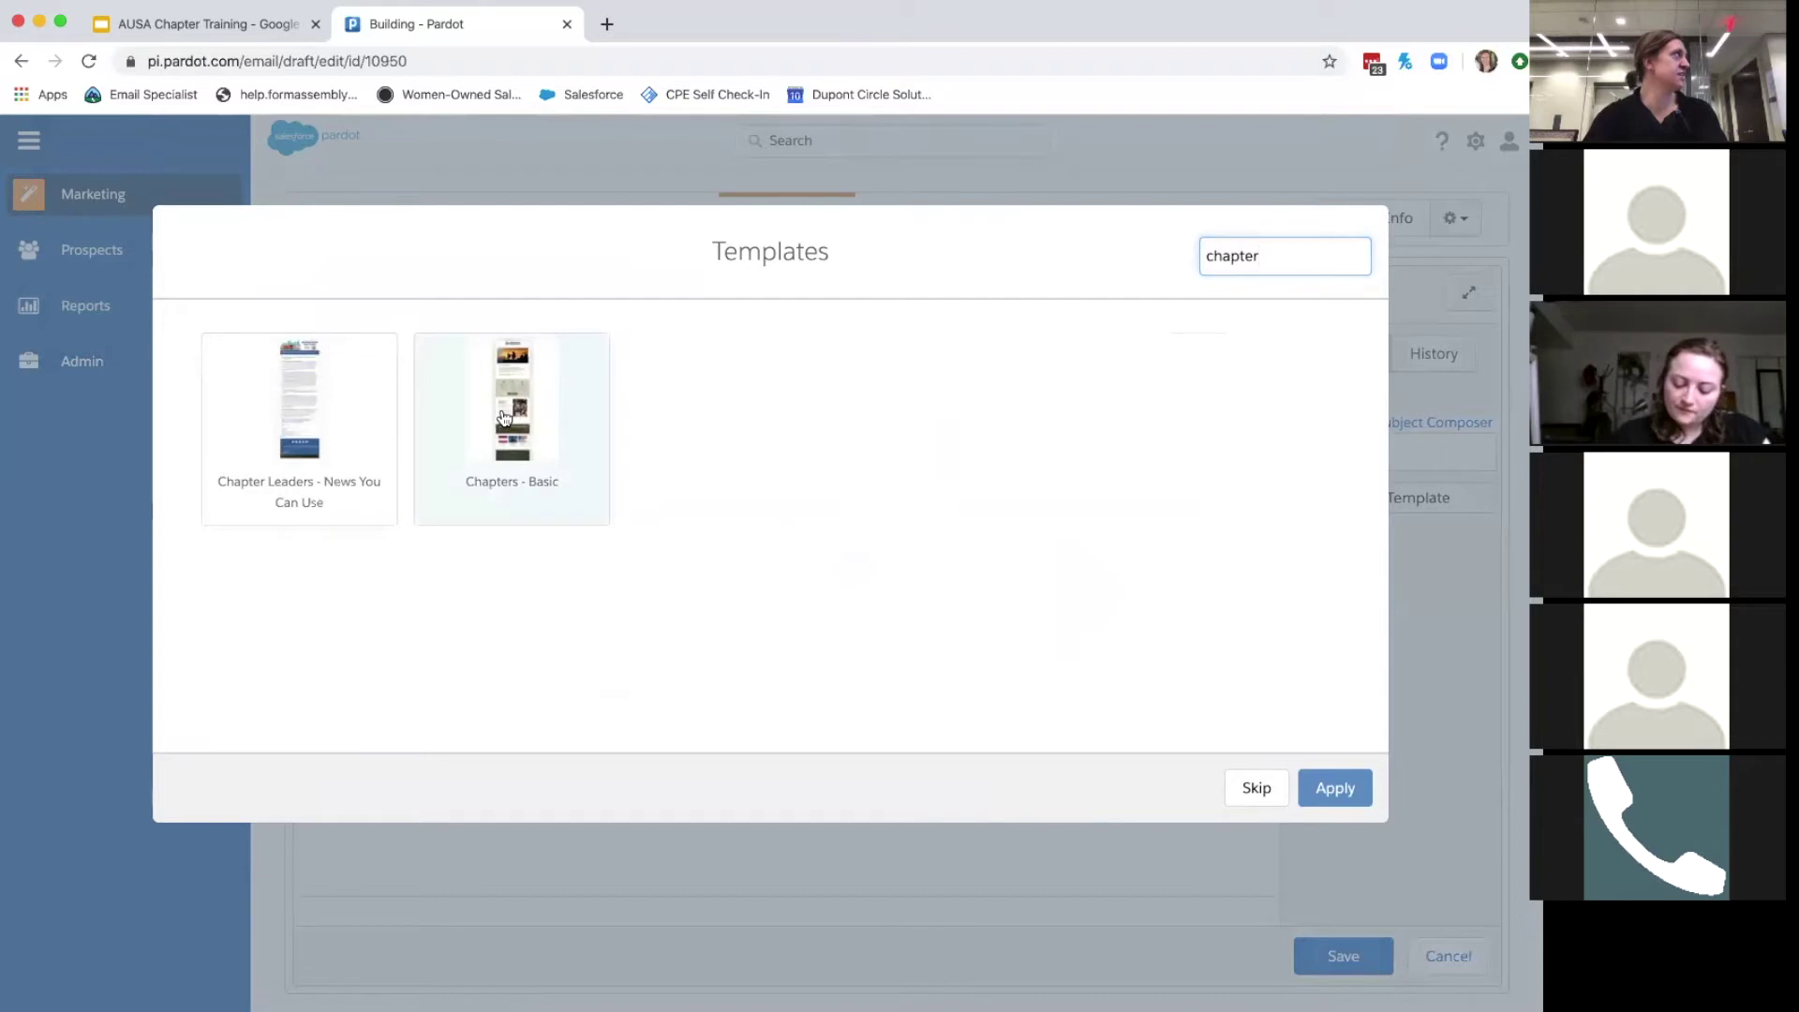
click(521, 505)
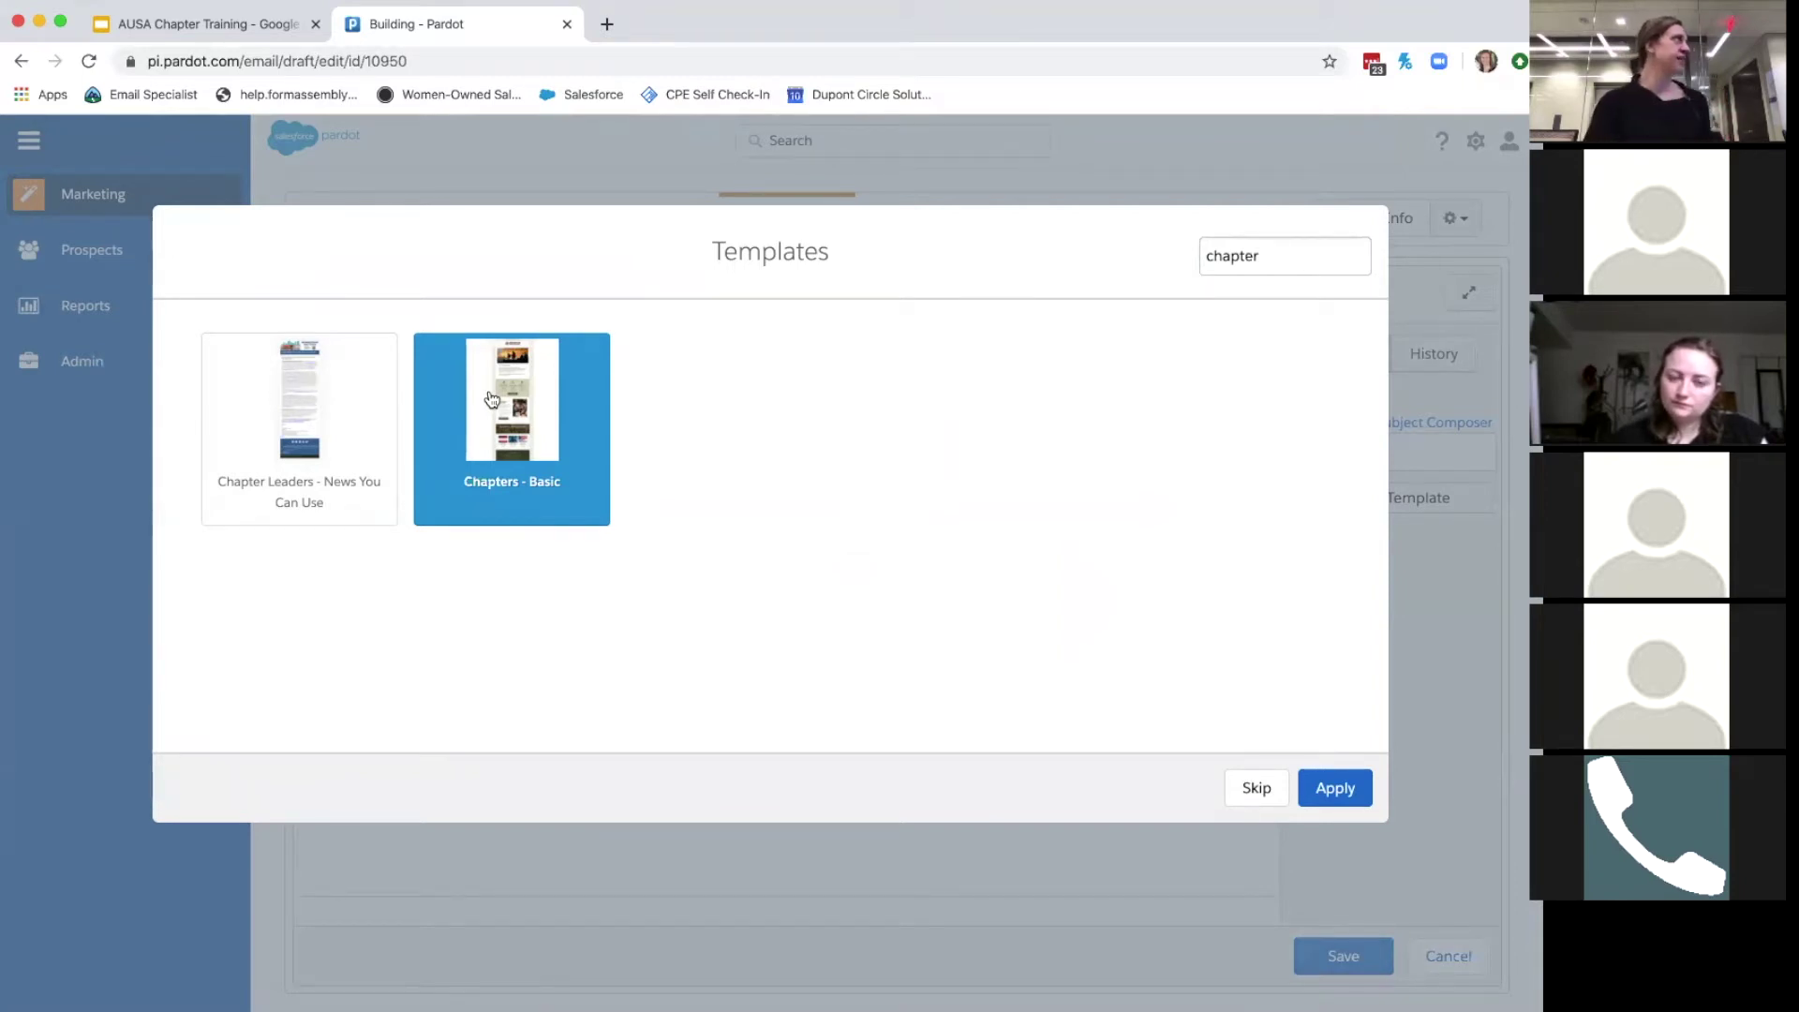
click(1341, 790)
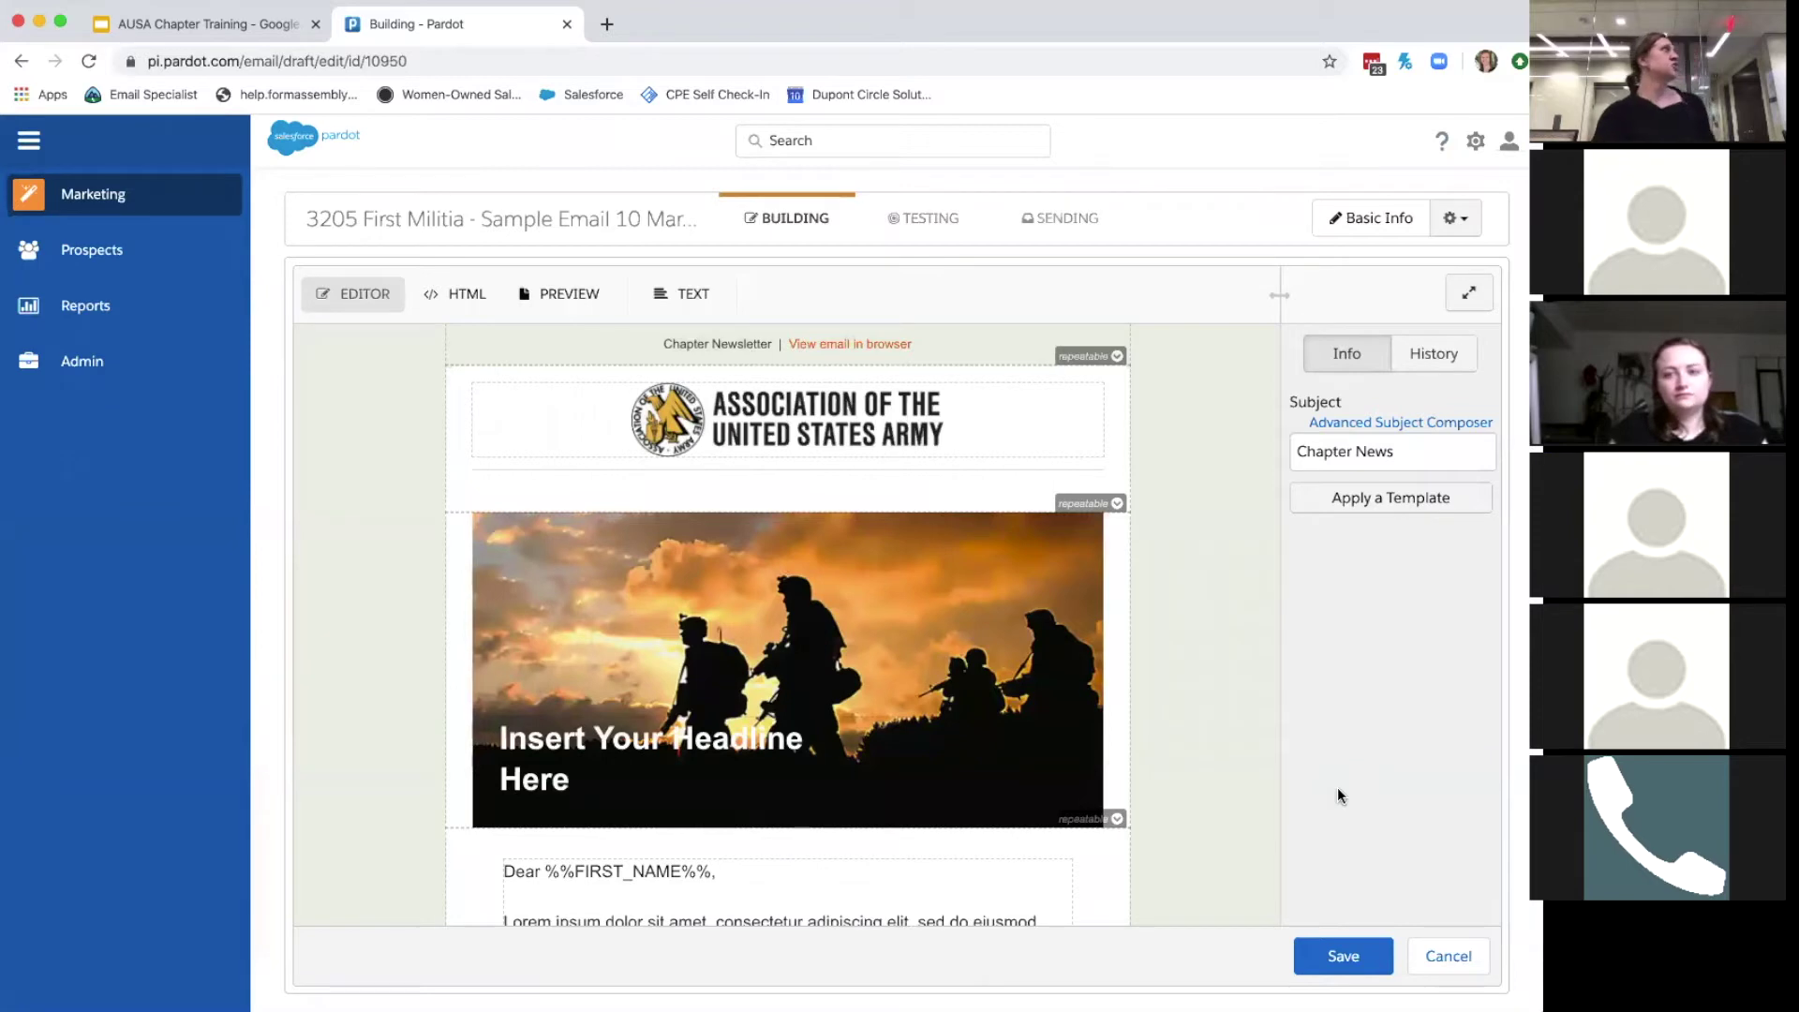
Replace the email's subject line with "3205 Monthly Email".
click(1368, 454)
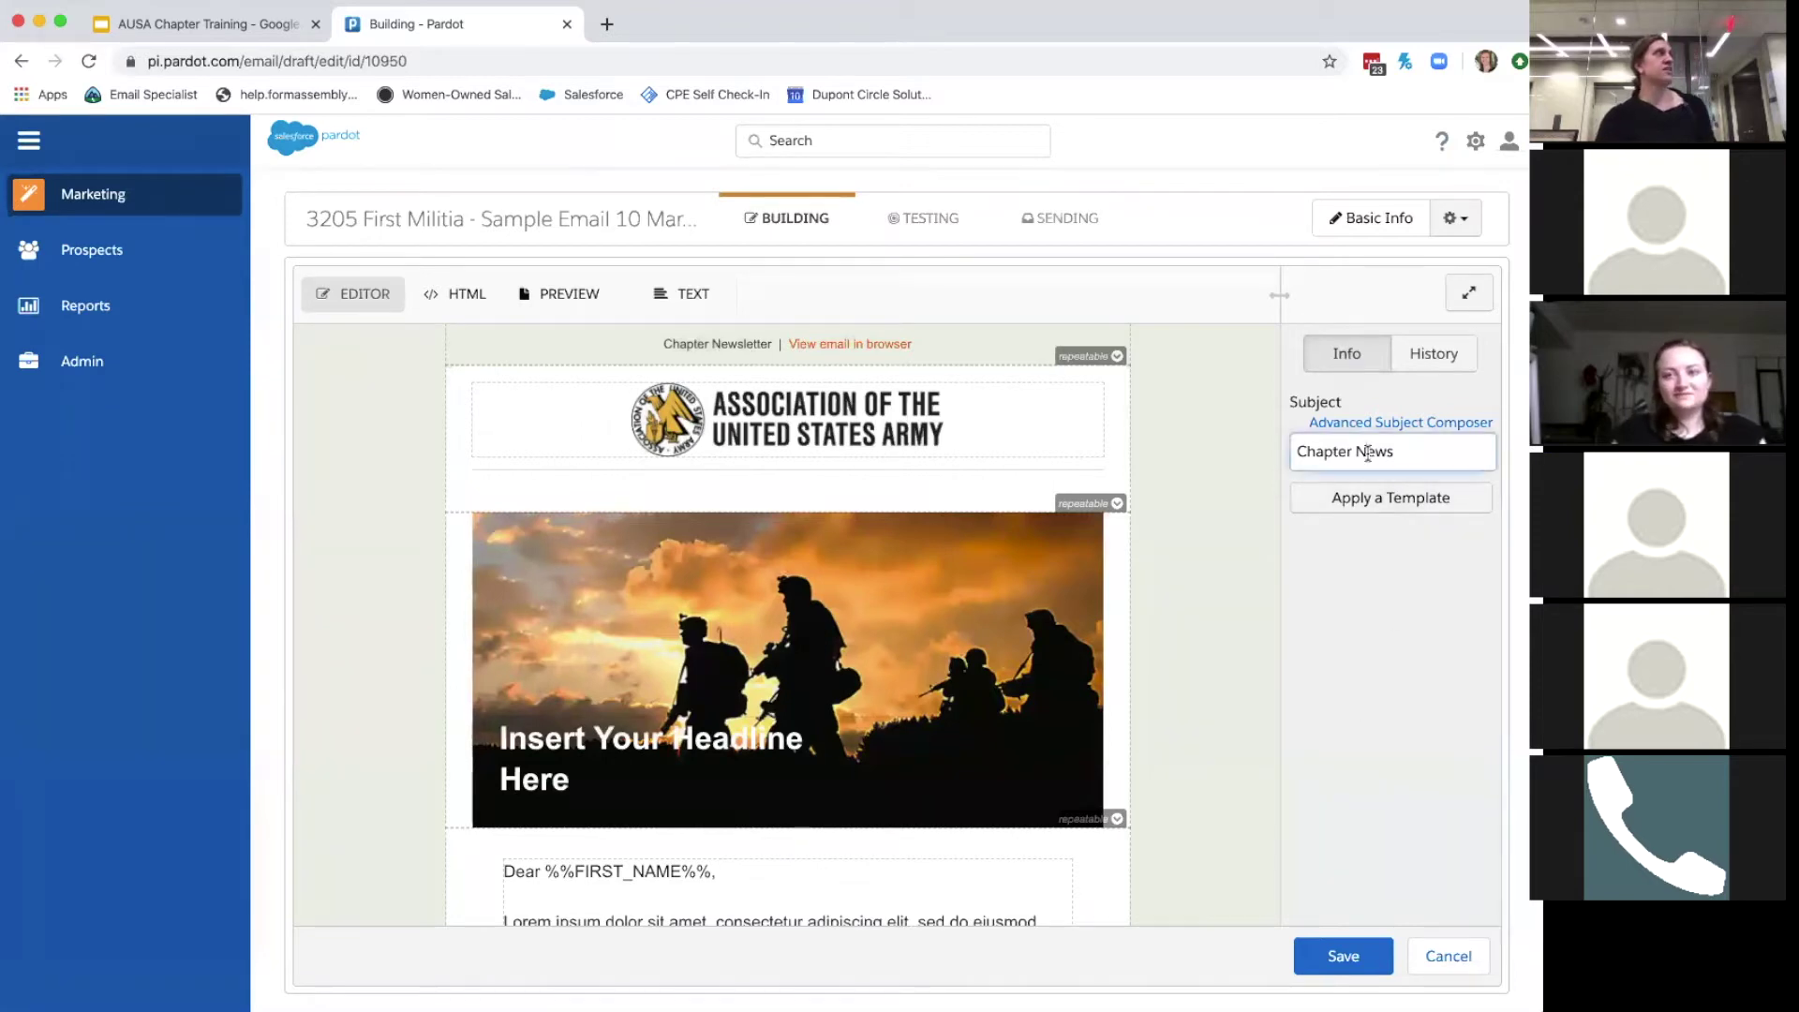
click(1433, 450)
drag(1433, 450, 1241, 419)
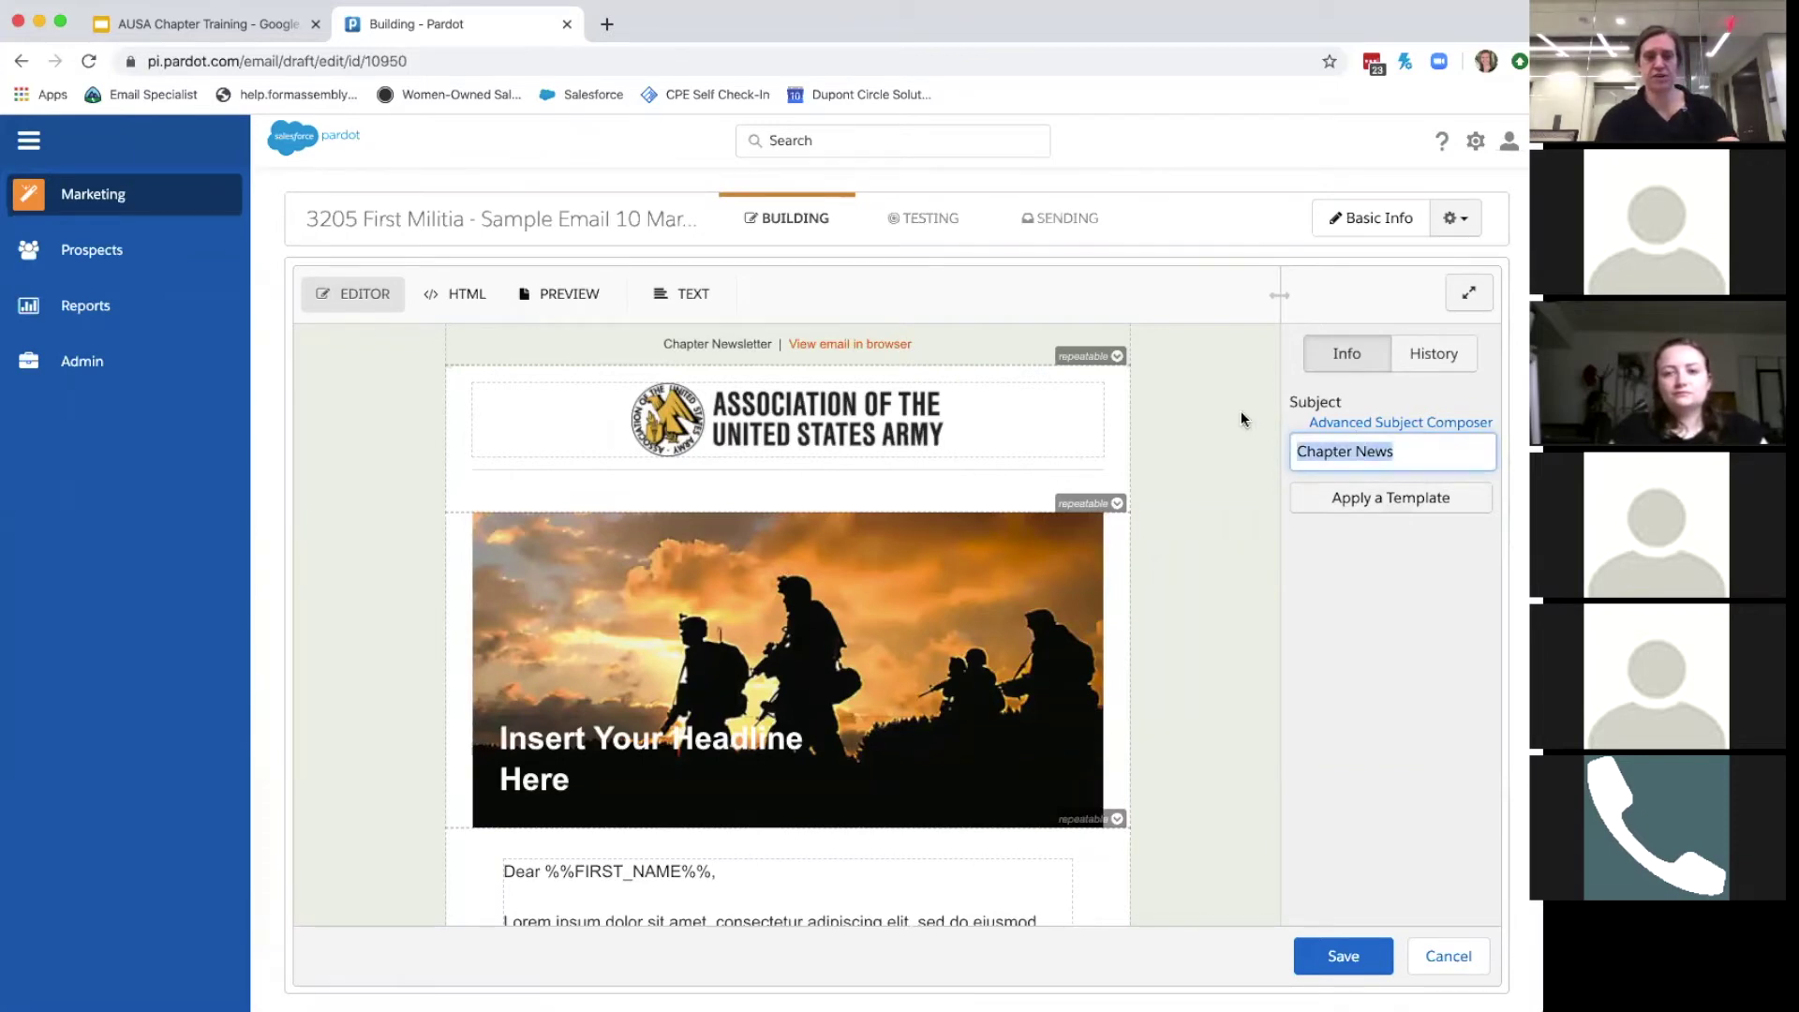
text(320)
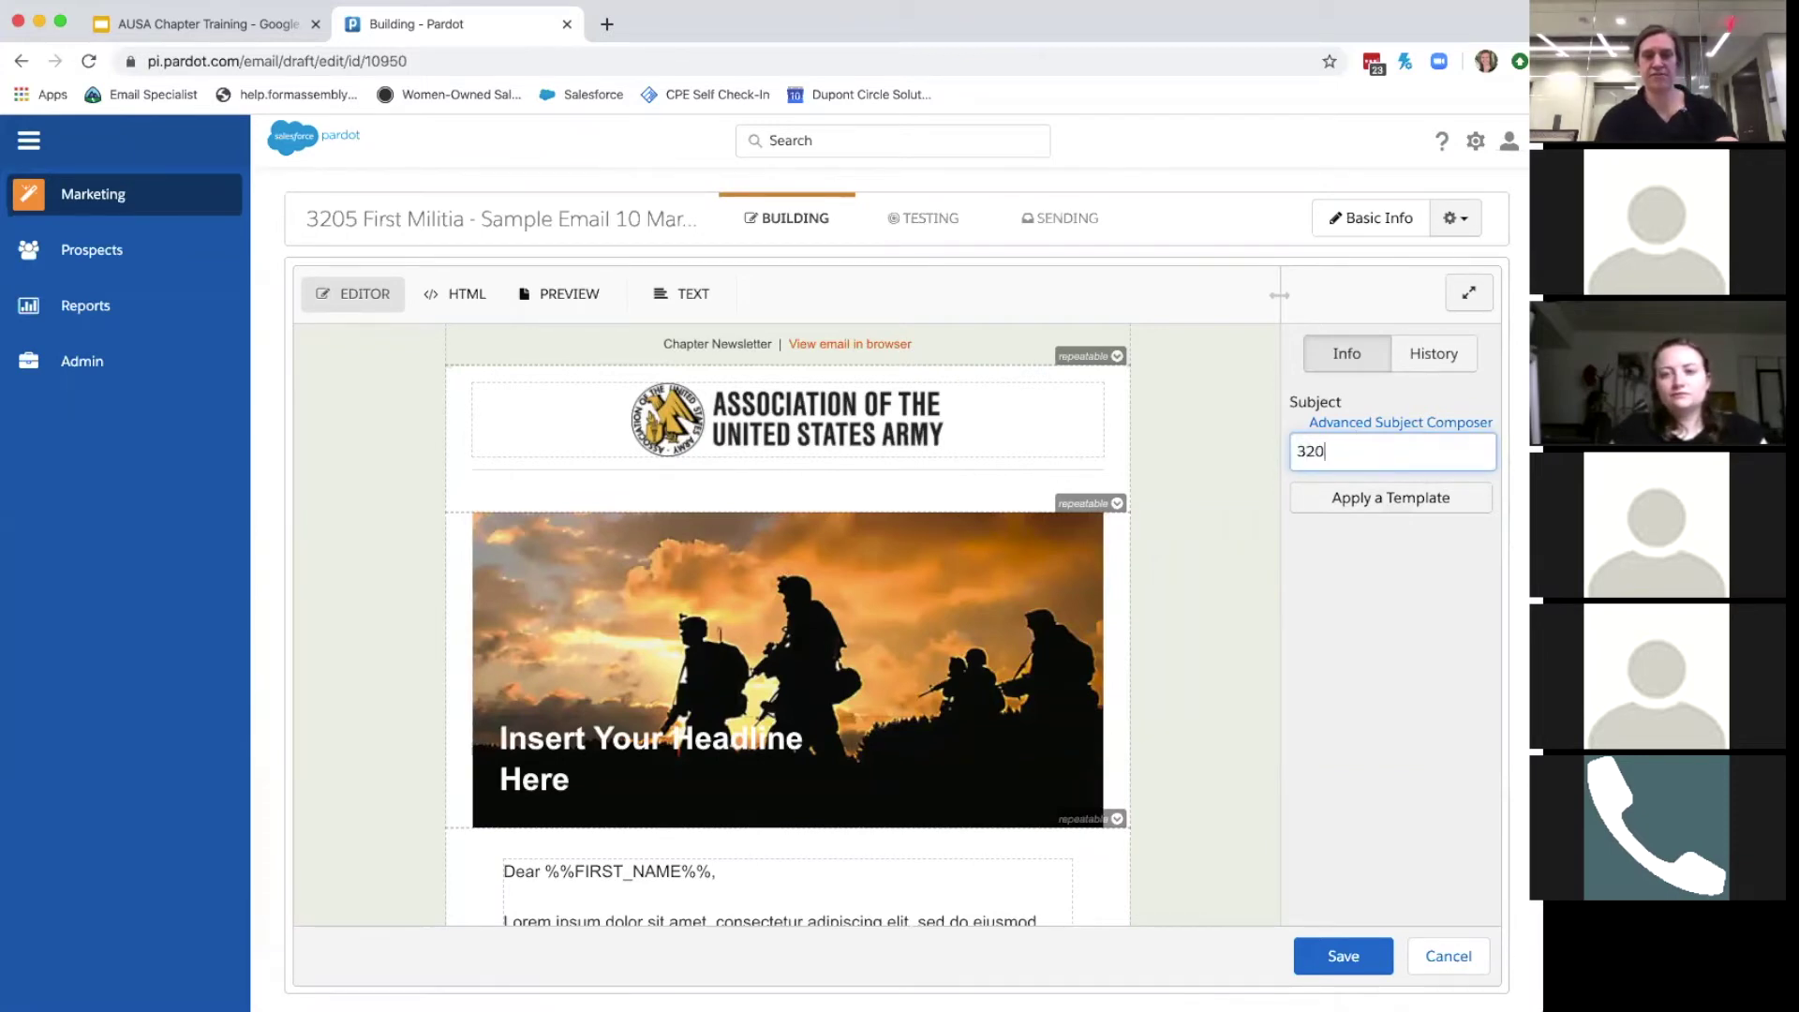
text(5 Monthly Email)
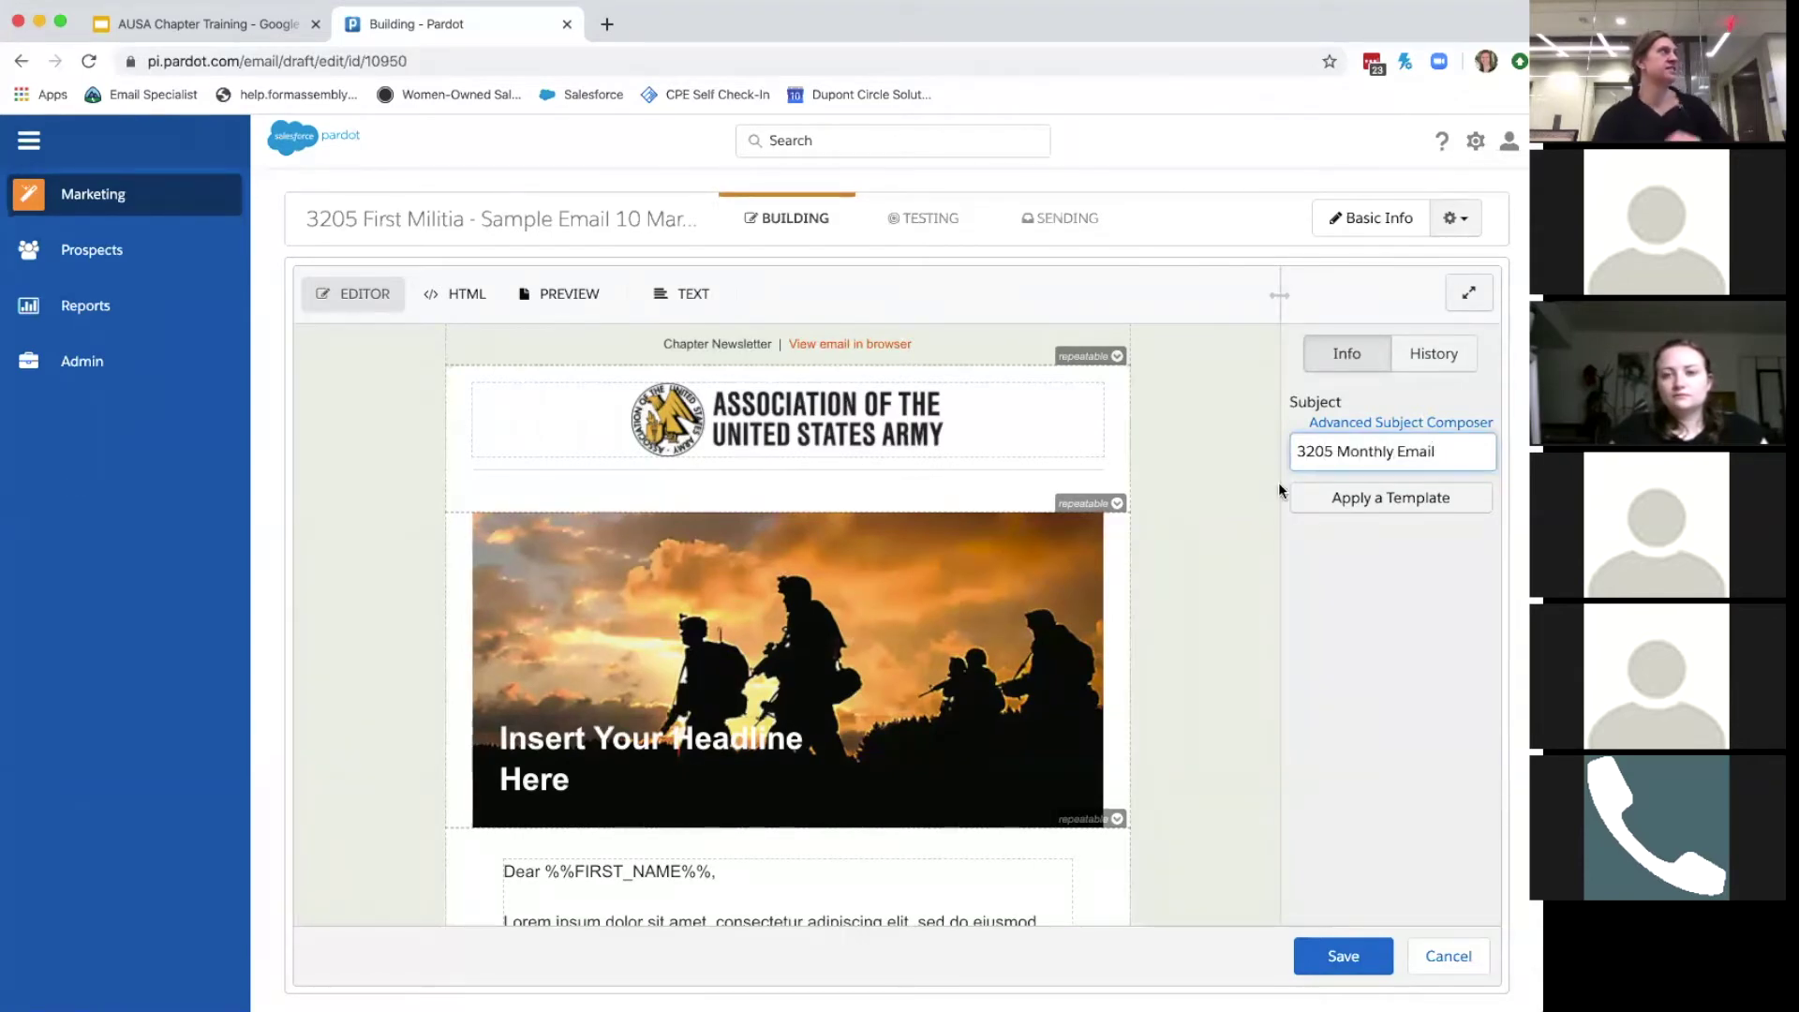
Widen the content editor pane and open the greeting and body text block below the headline image for editing.
scroll(754, 735, down, 1)
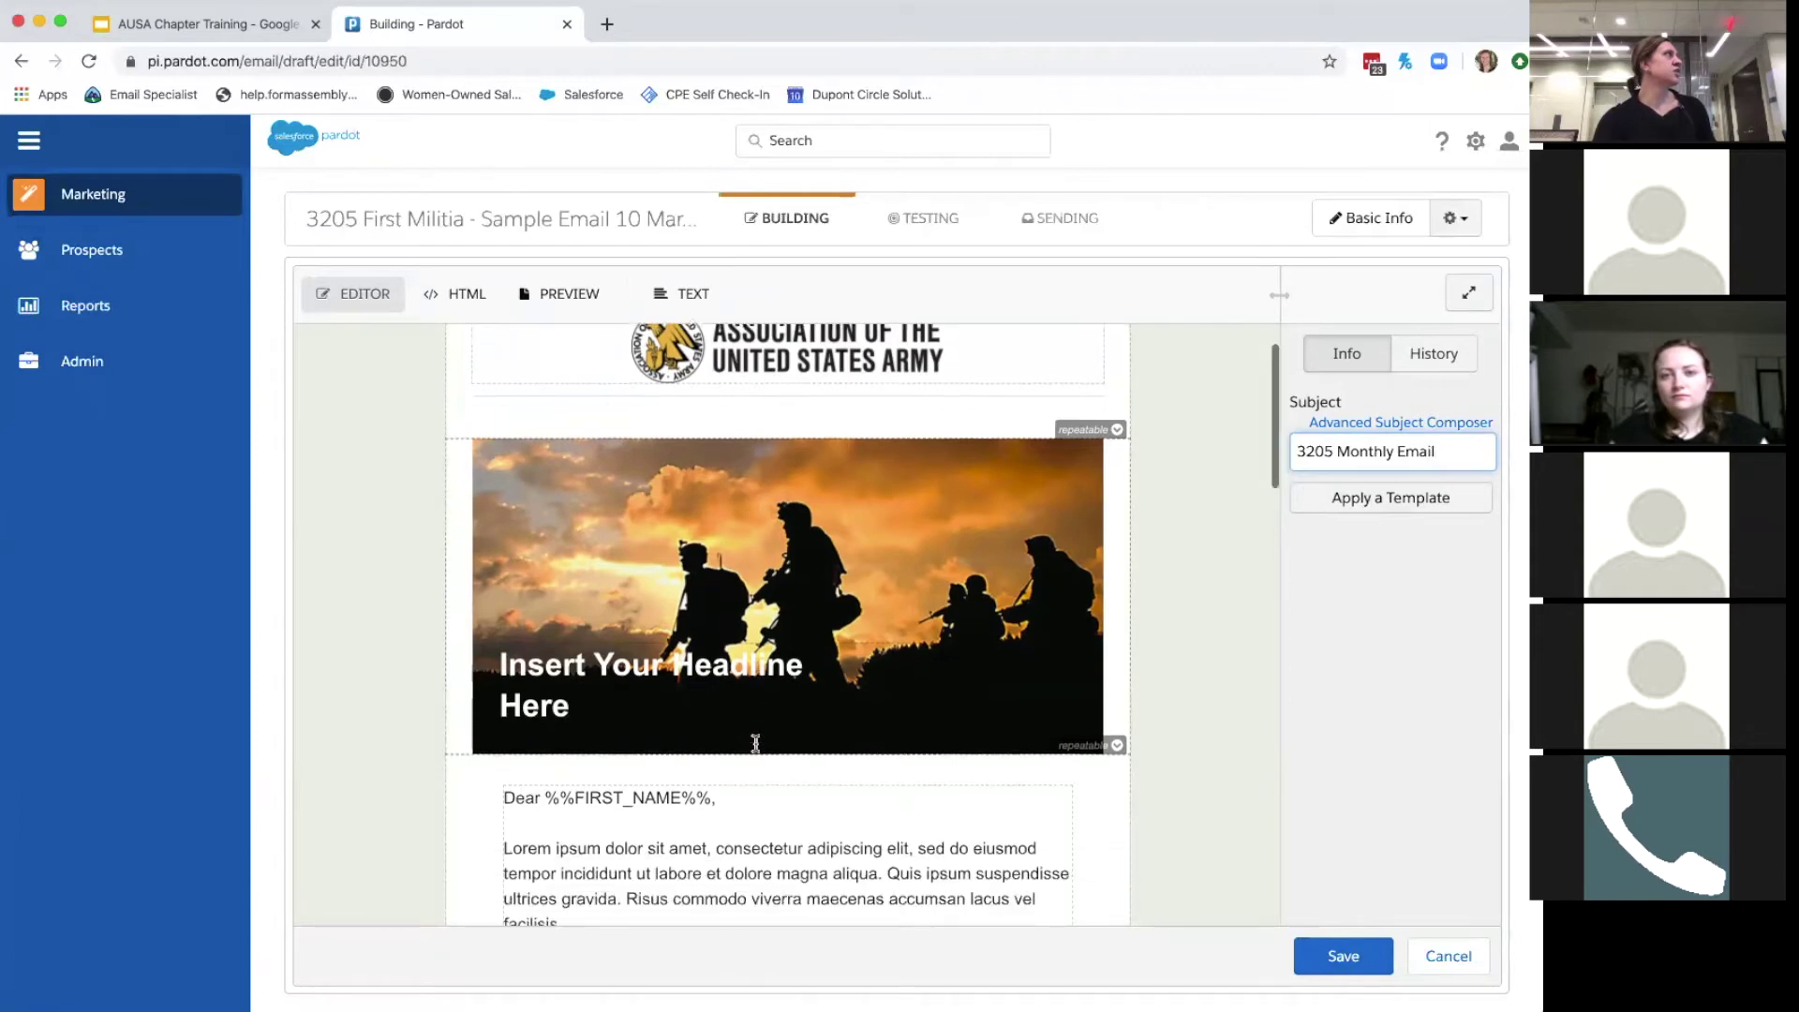
click(568, 662)
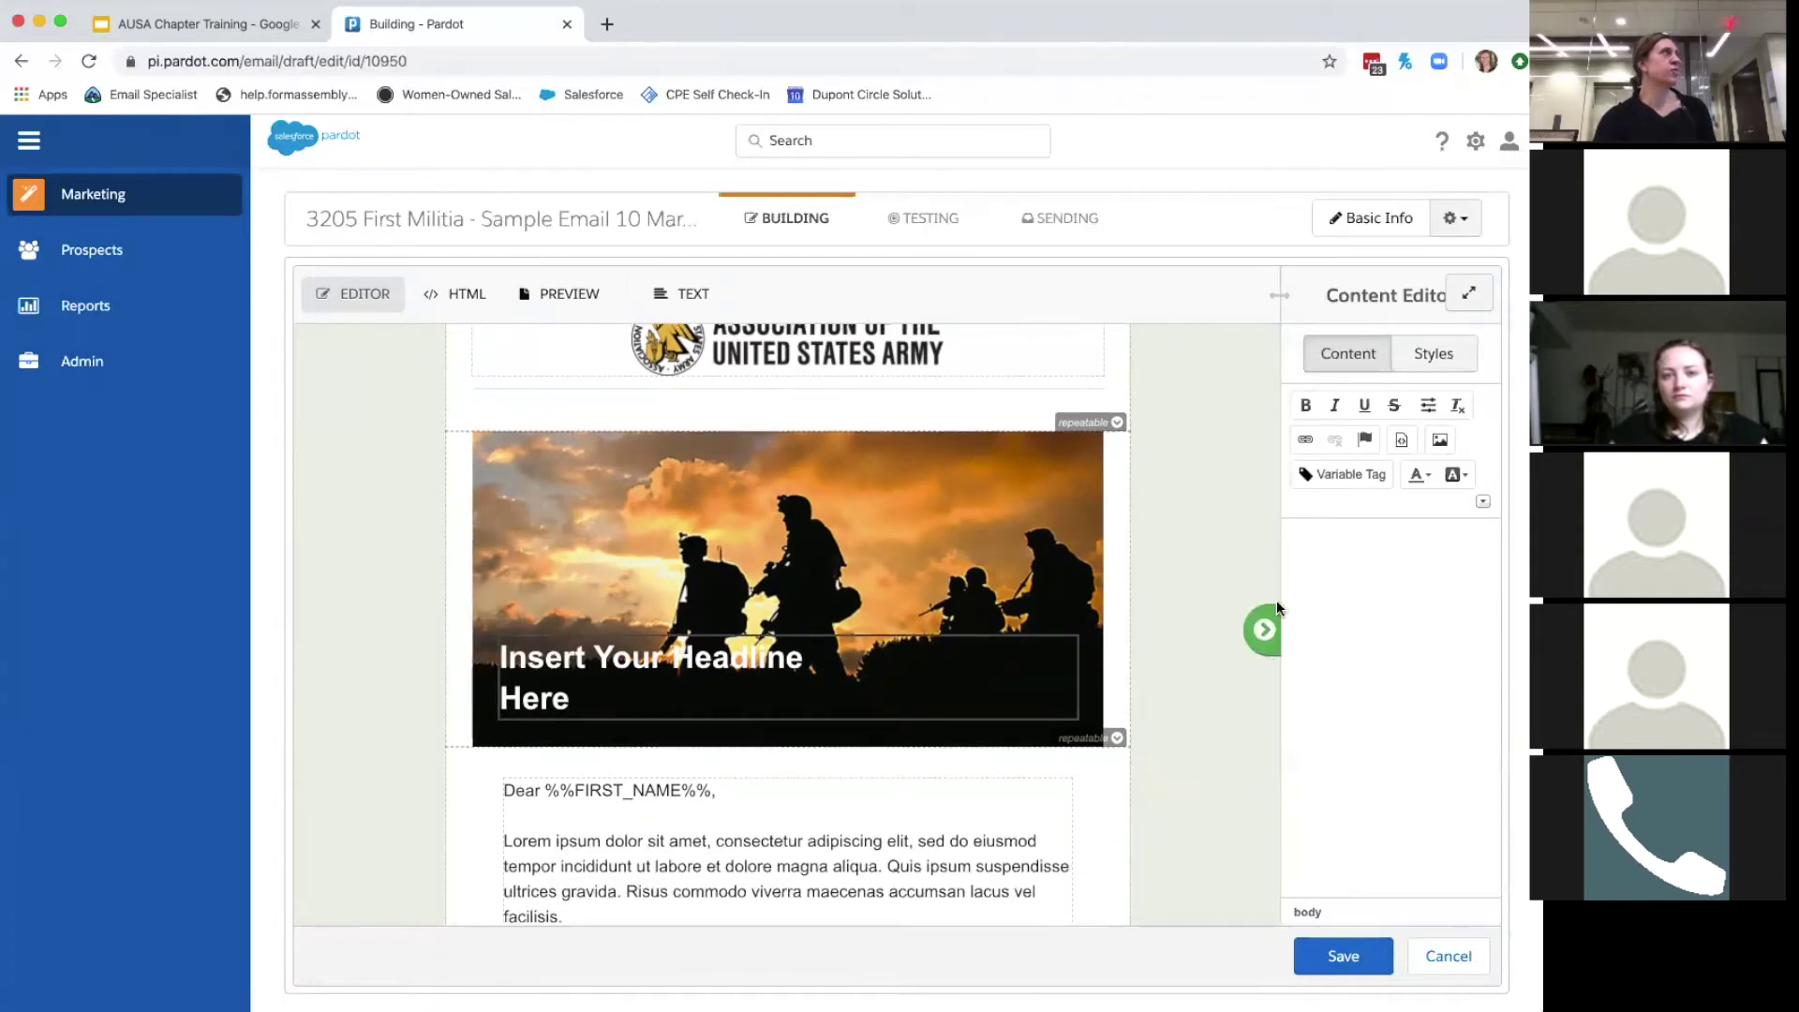
drag(1278, 295, 1076, 305)
drag(1062, 301, 916, 300)
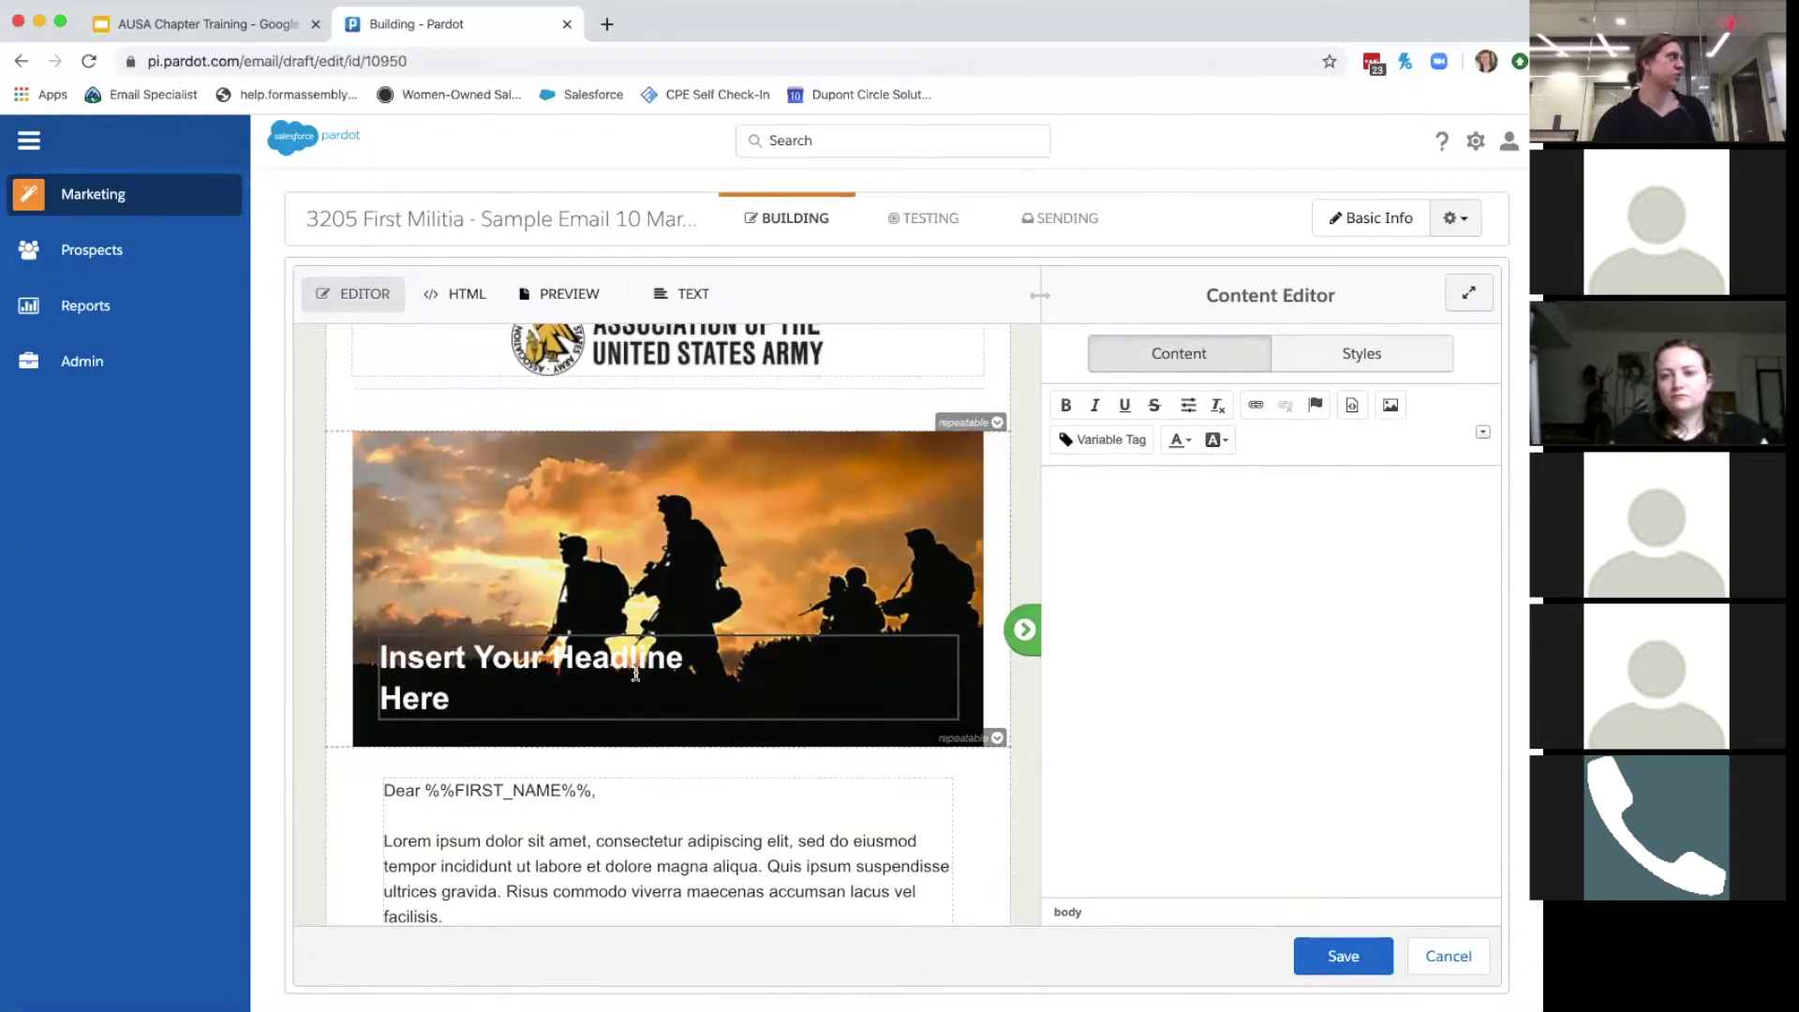
click(418, 801)
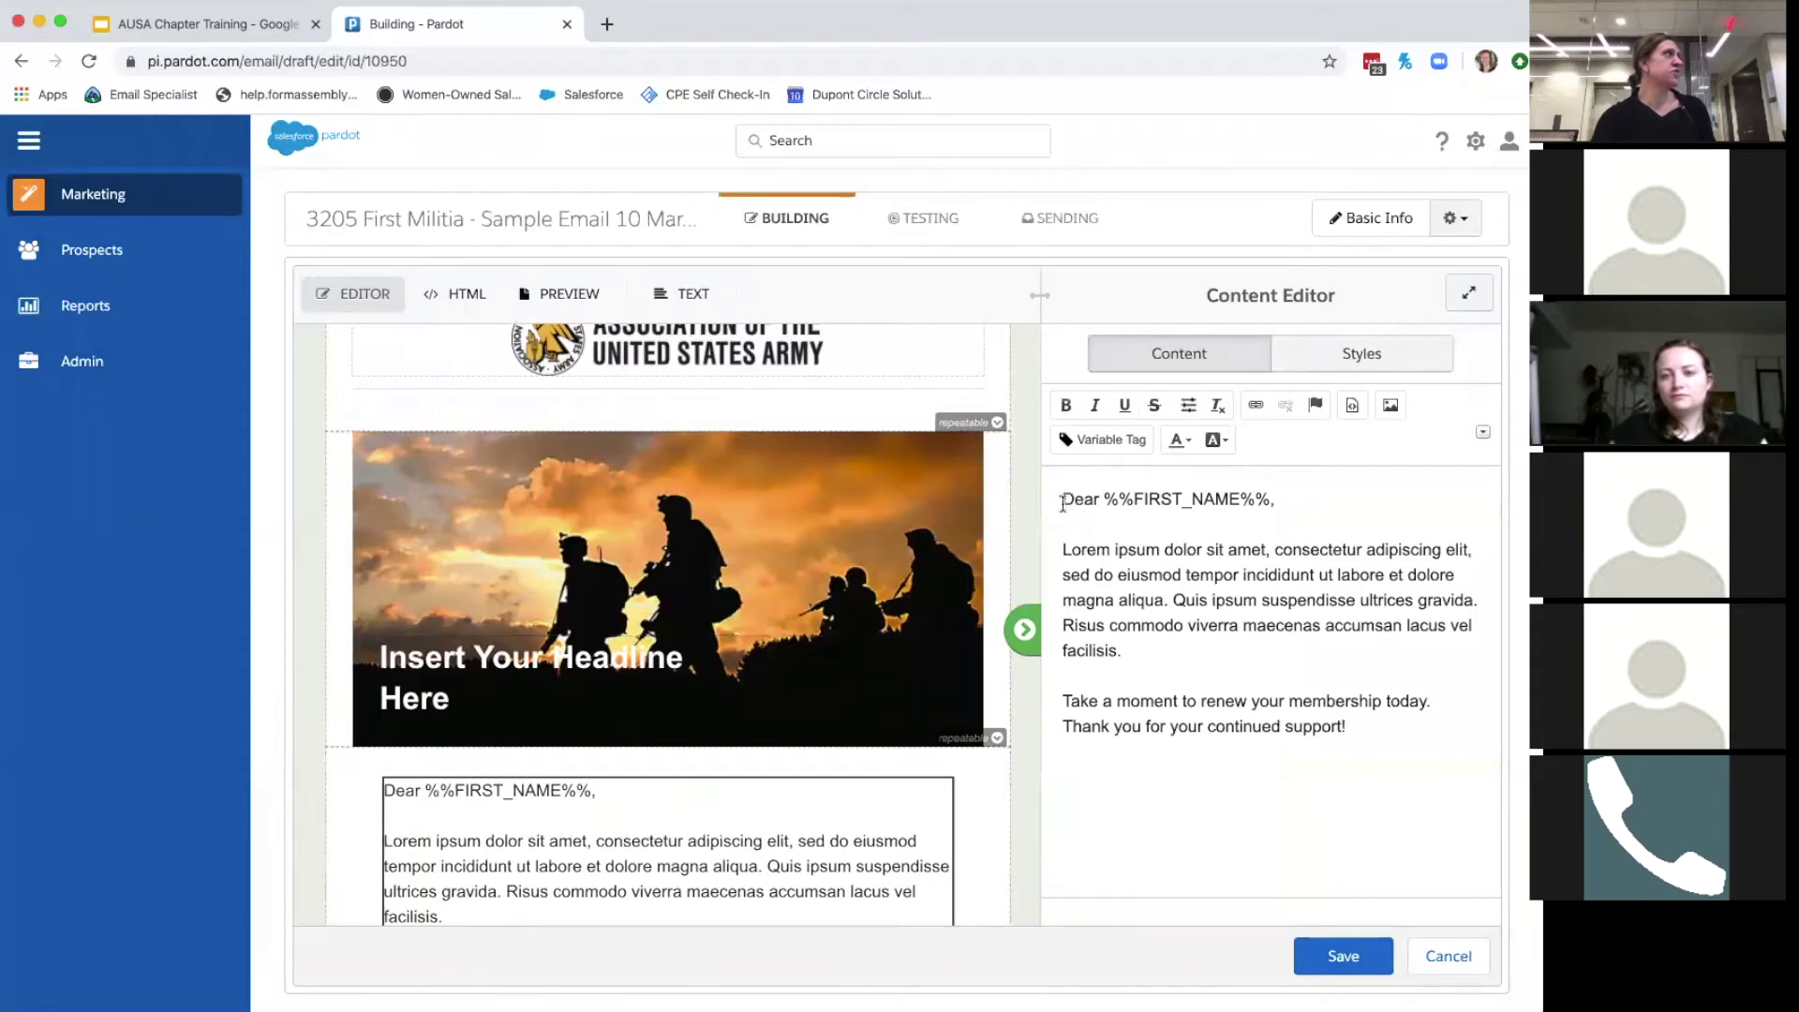
Replace the lorem ipsum paragraph in the body text with "This week, here are the important pieces of information.".
drag(1059, 550, 1138, 658)
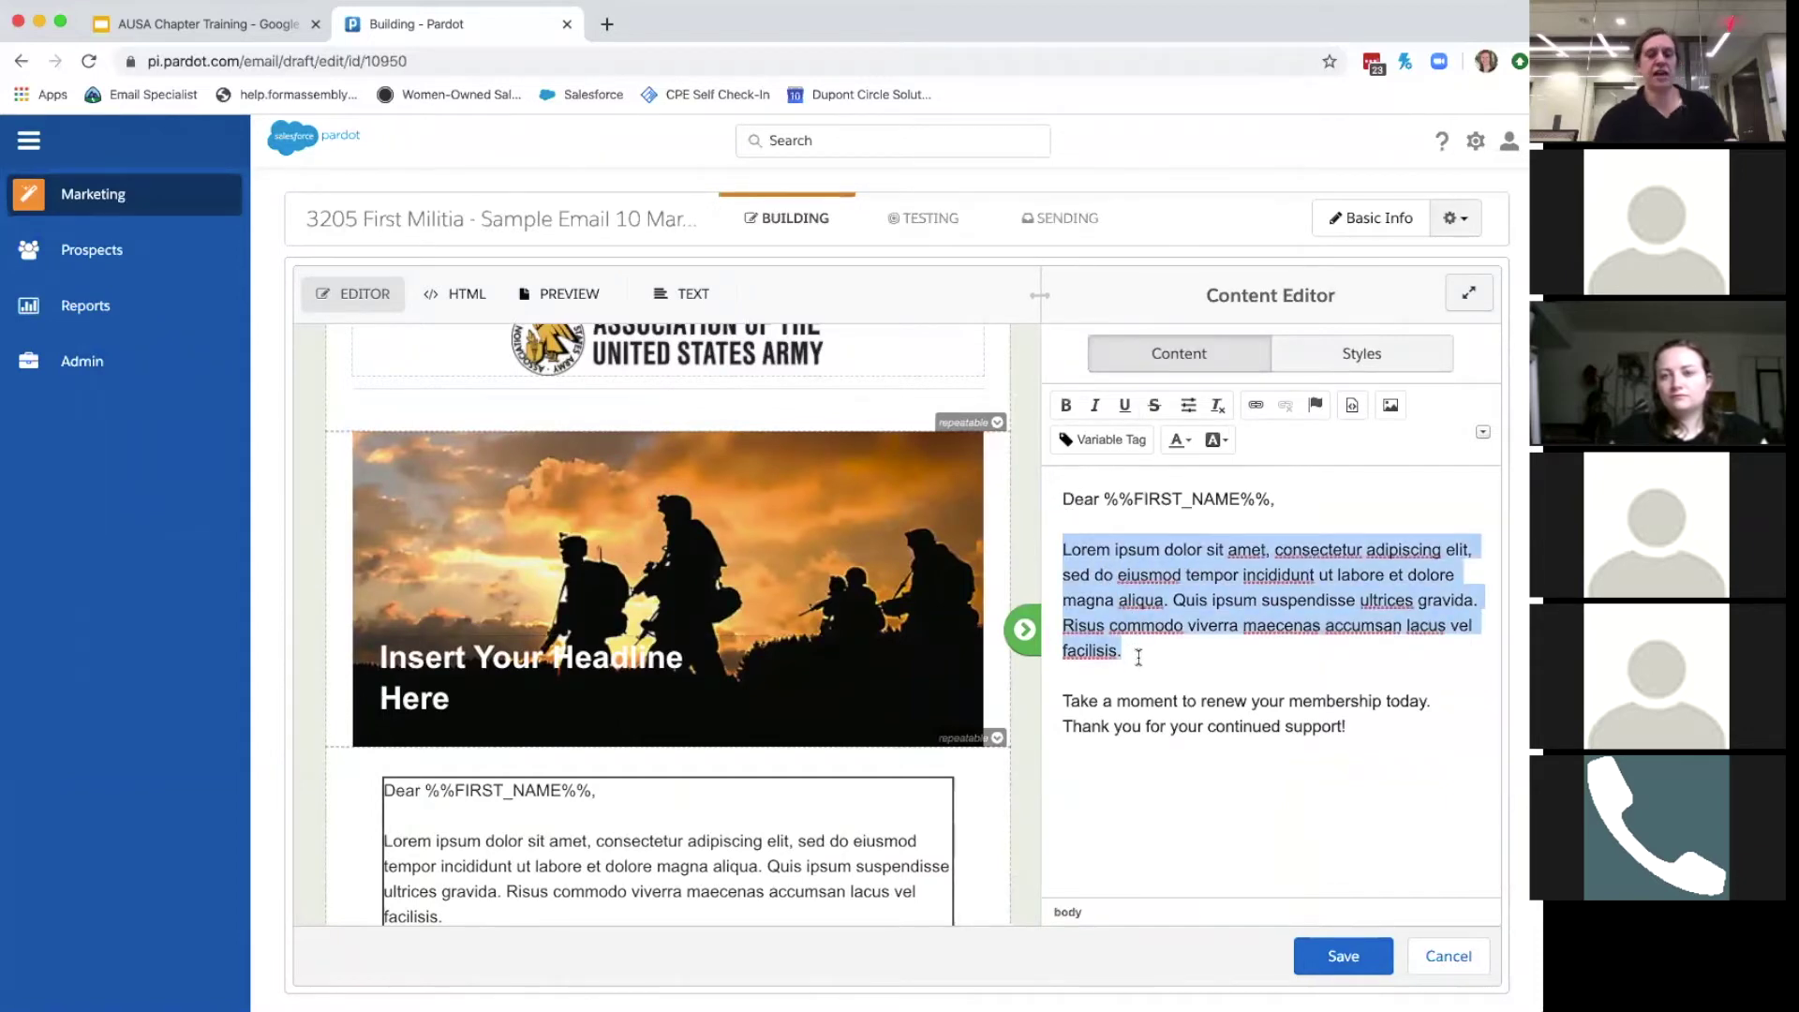
text(This week)
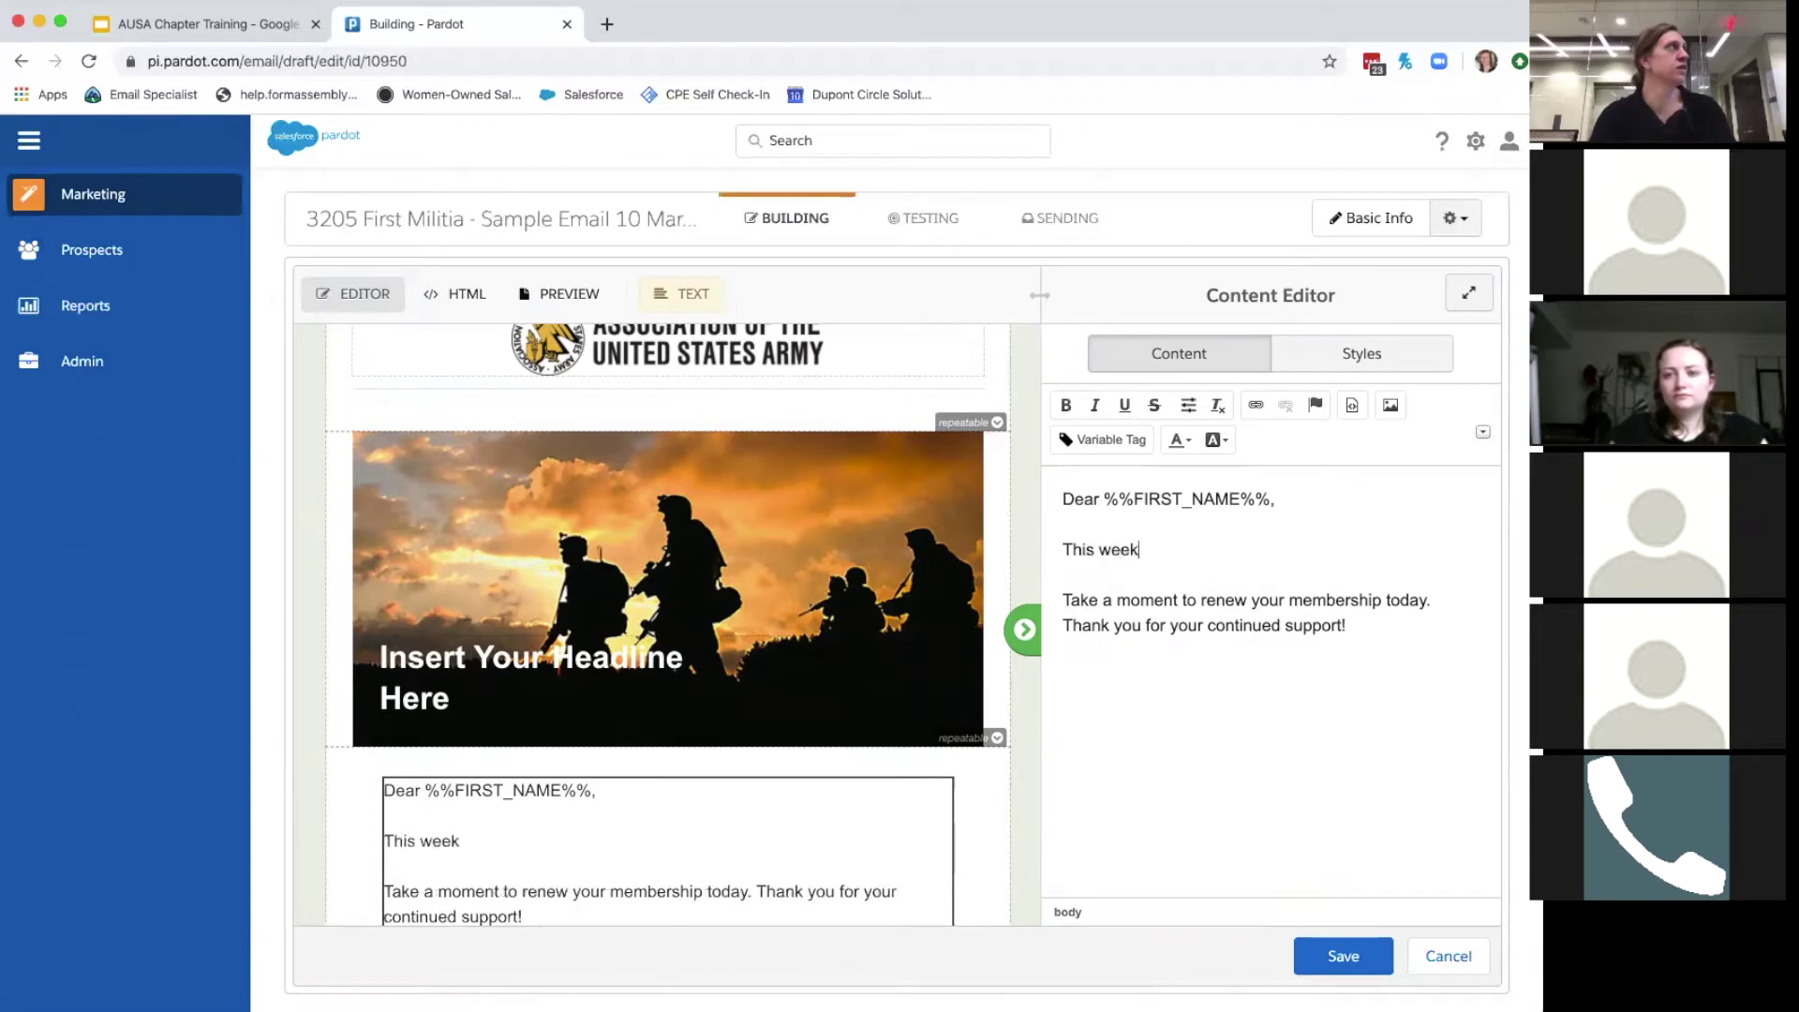
text(, here are the impao)
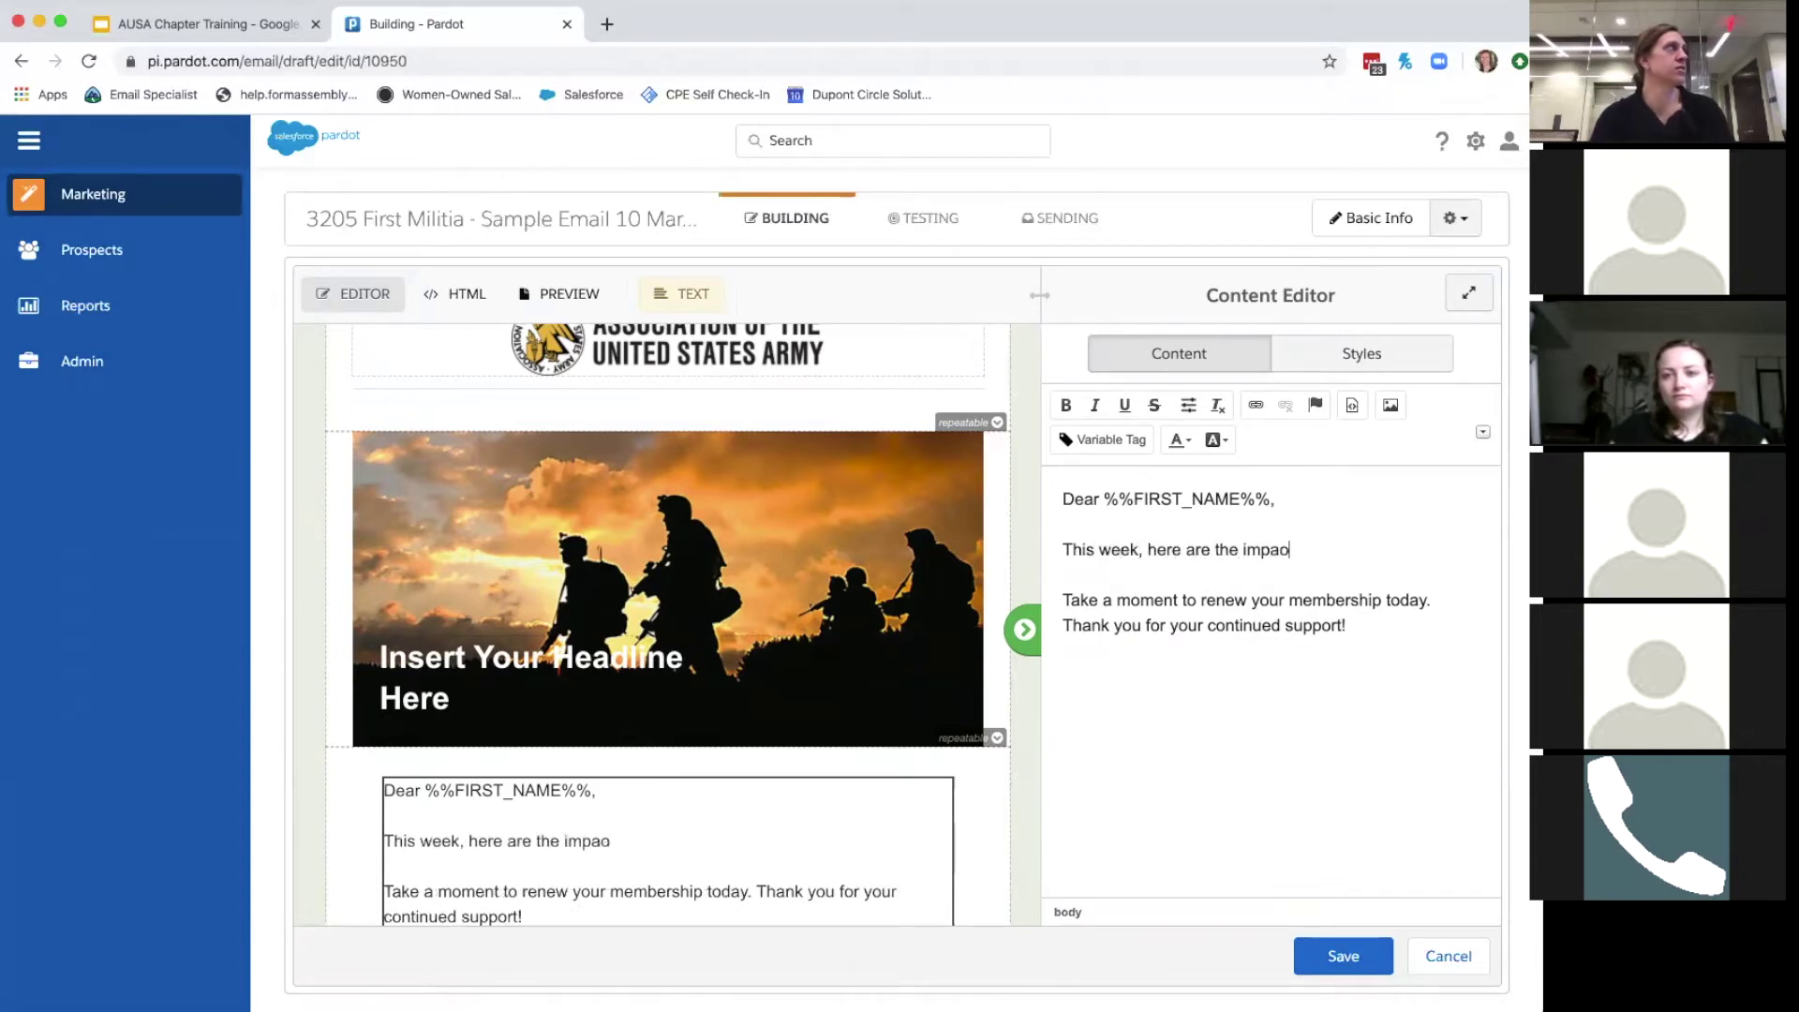
text(r)
key(BackSpace)
key(BackSpace)
key(BackSpace)
text(o)
text(portant )
text(pieces of inof)
key(BackSpace)
key(BackSpace)
text(formation.)
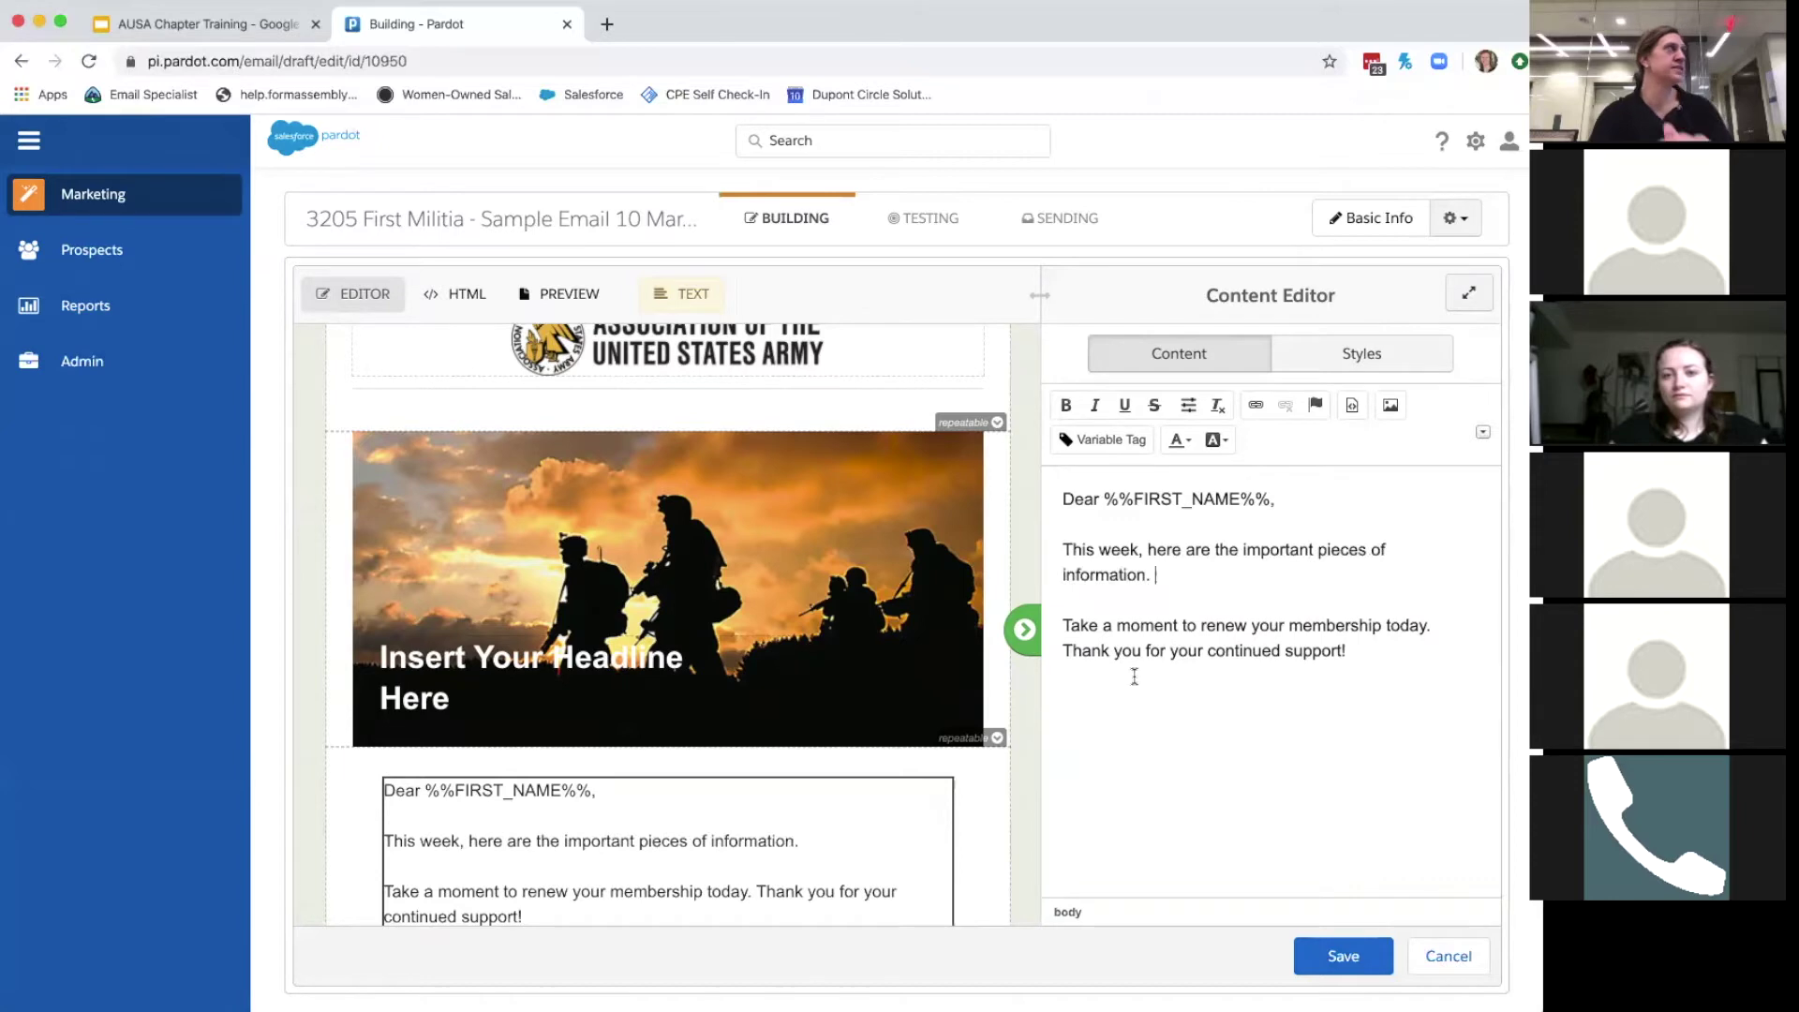
Look over the email layout from the headline image down to the three-column icon section.
scroll(802, 715, down, 5)
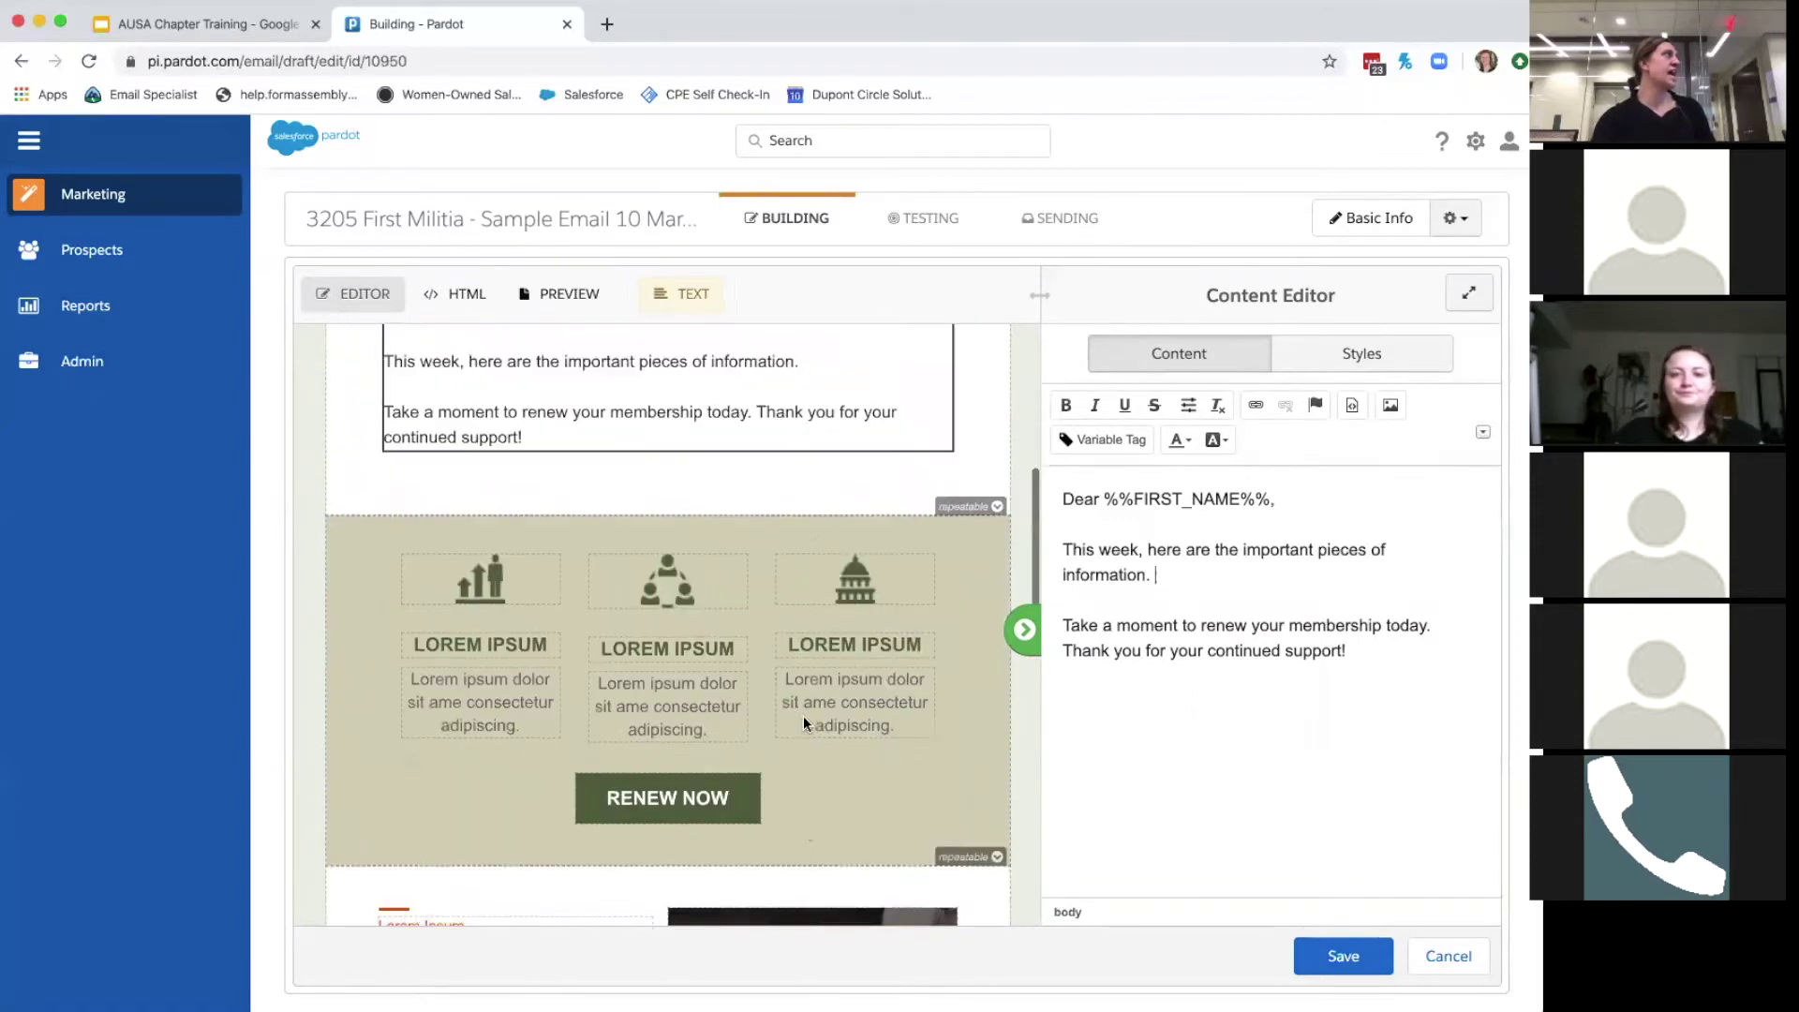
scroll(802, 721, up, 6)
scroll(803, 720, down, 5)
scroll(804, 719, up, 4)
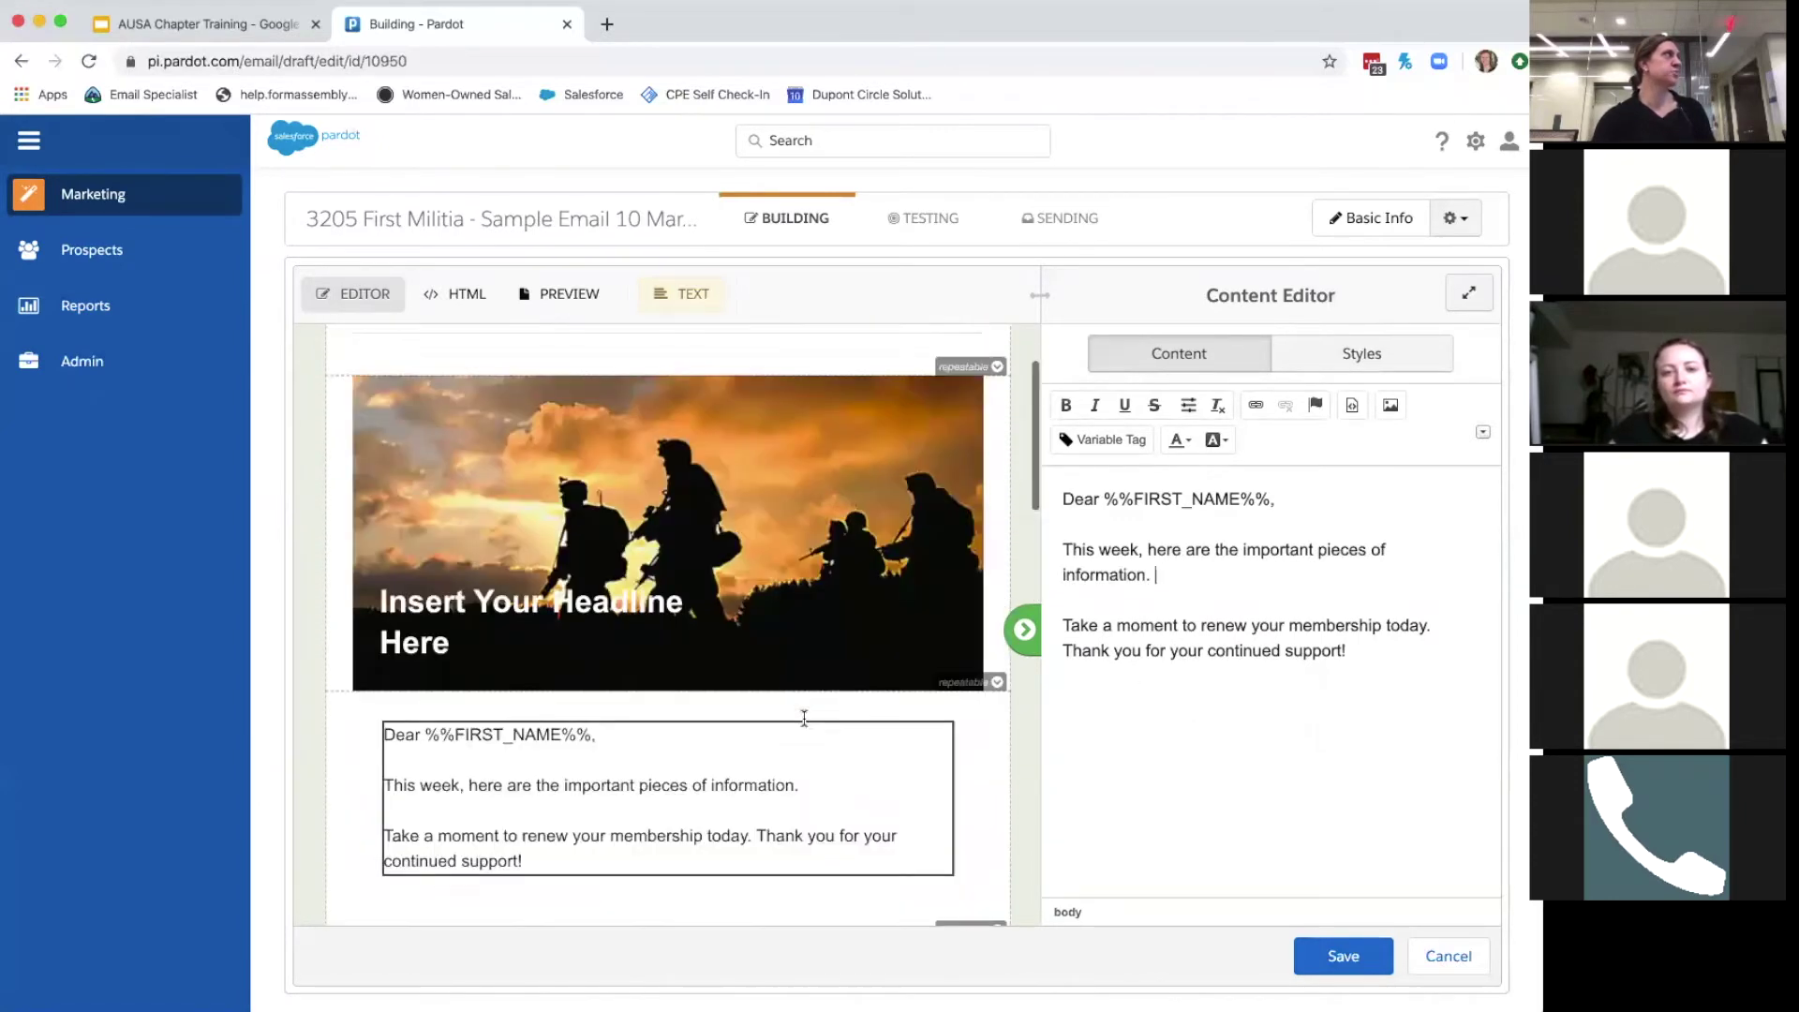
scroll(804, 719, up, 2)
click(445, 757)
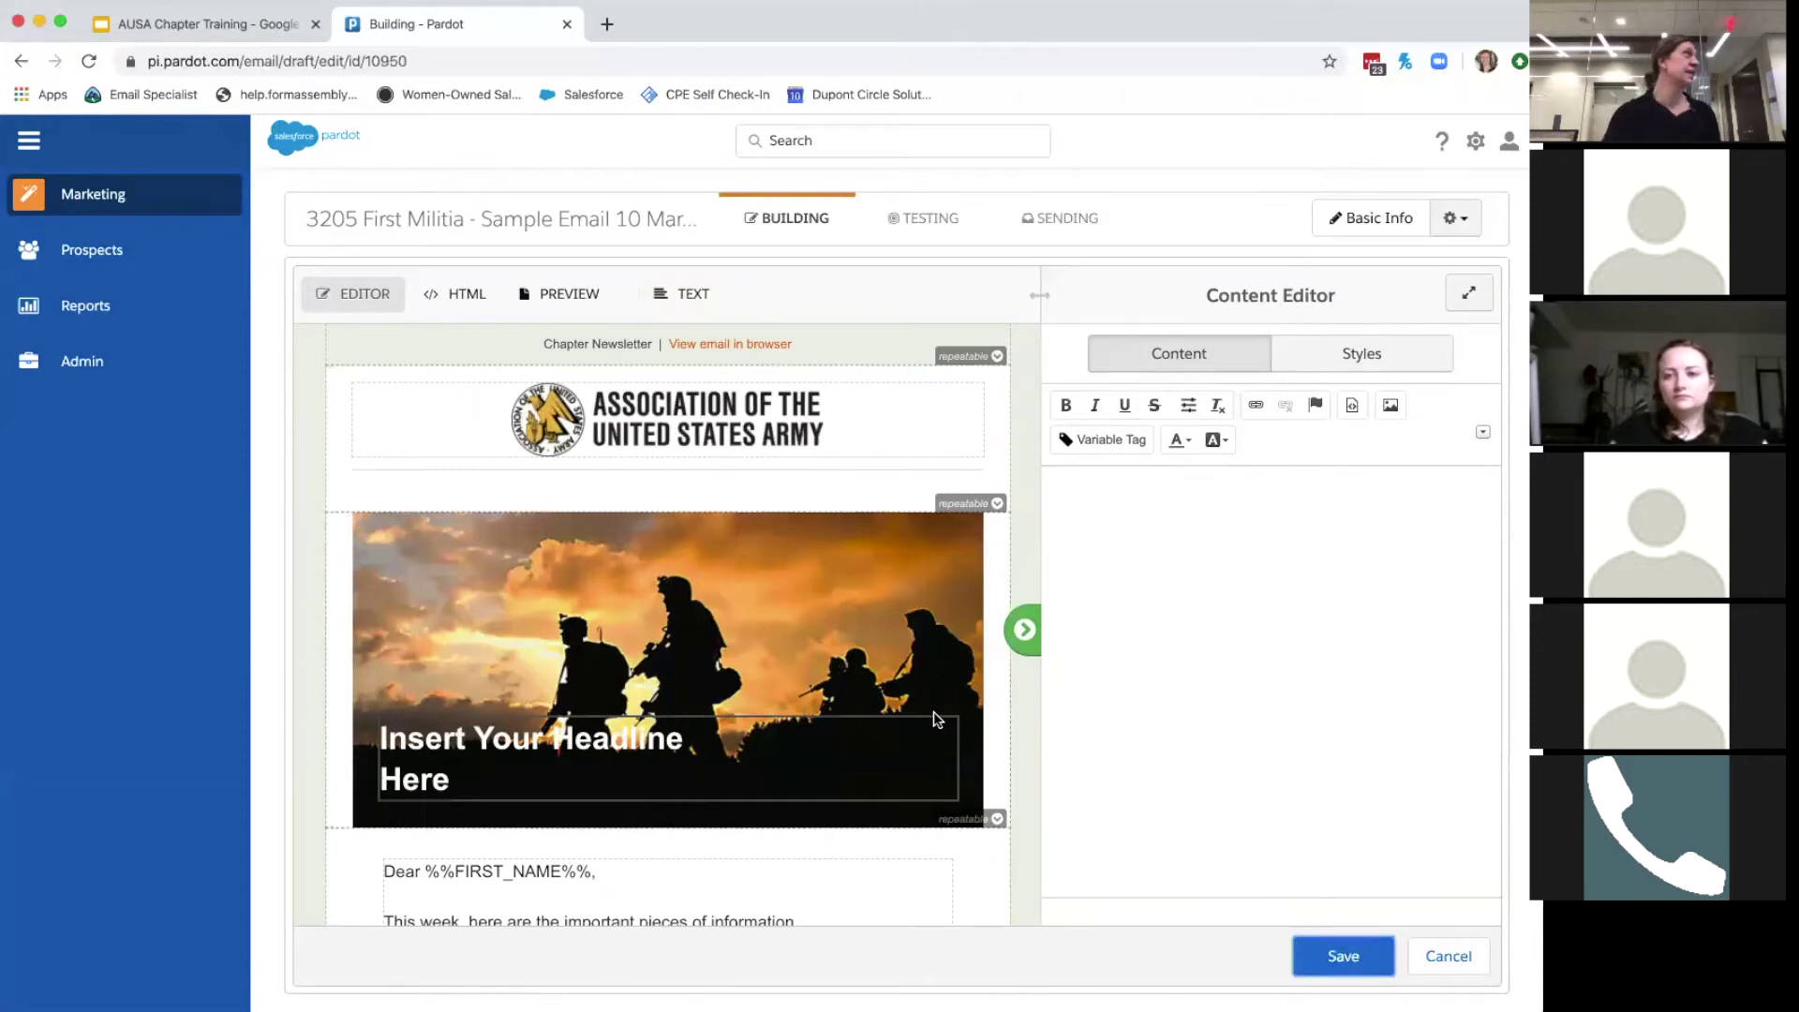
scroll(586, 718, down, 3)
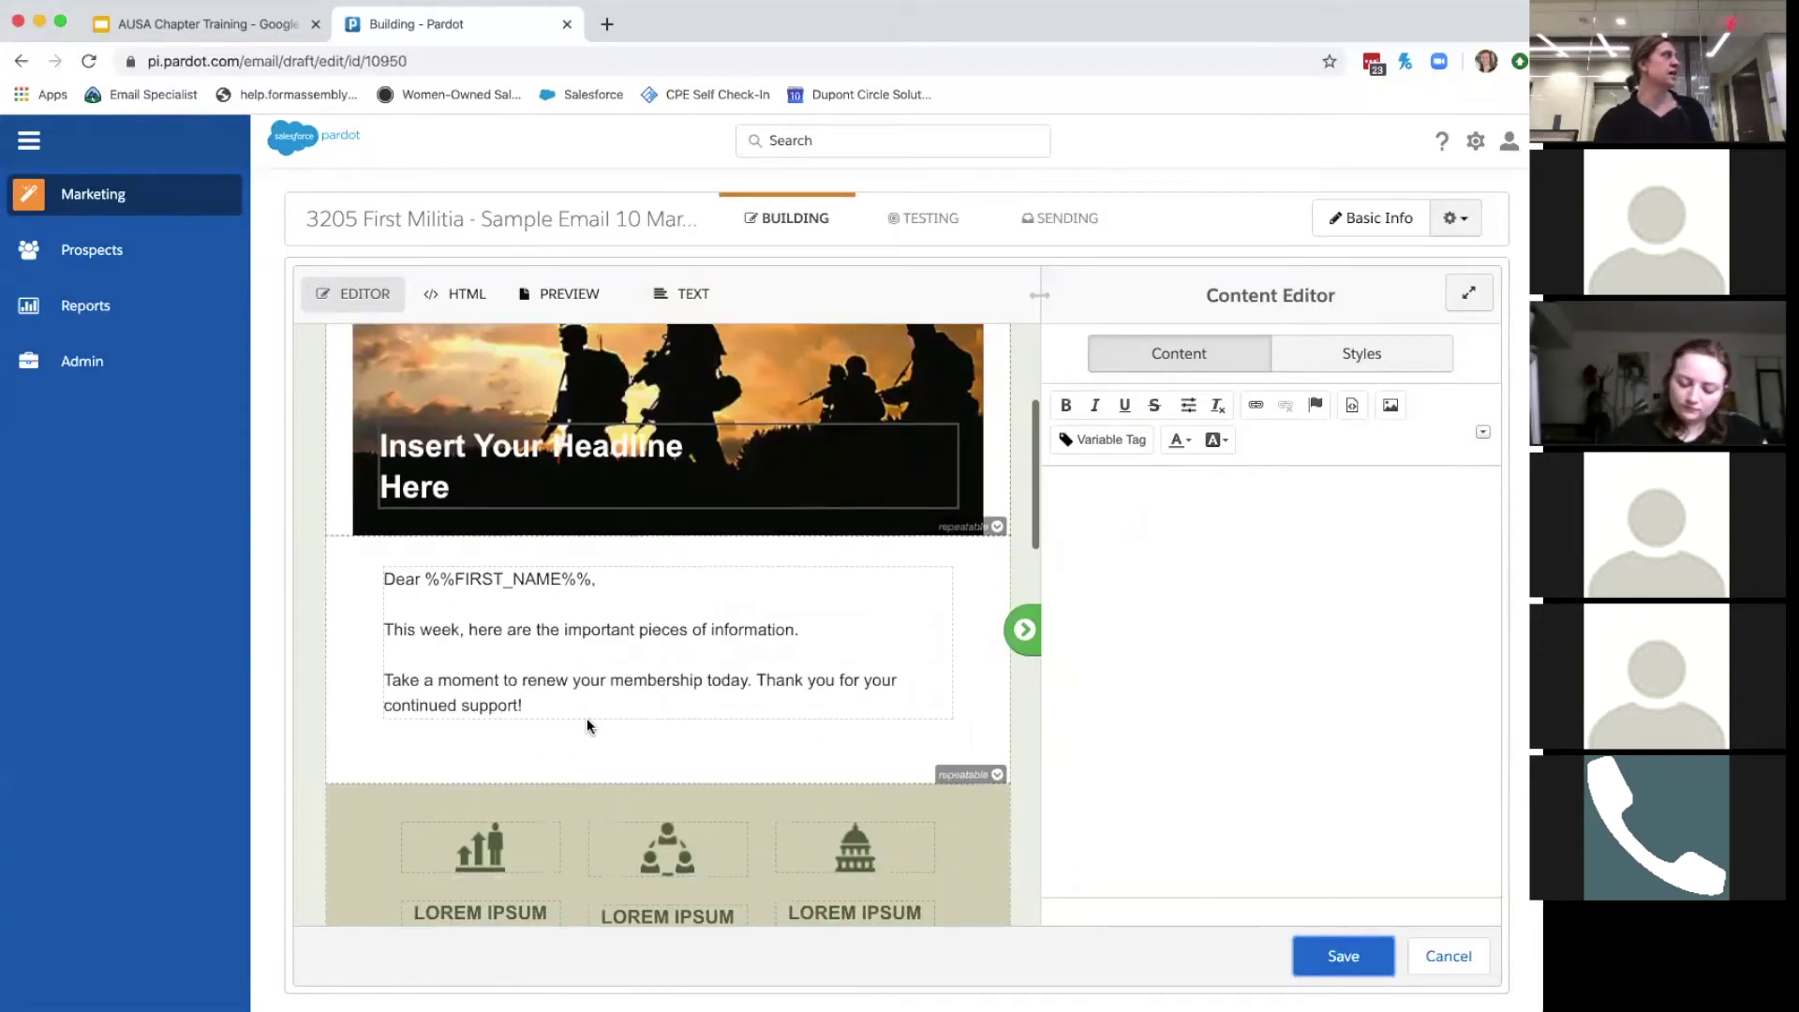
scroll(587, 722, up, 2)
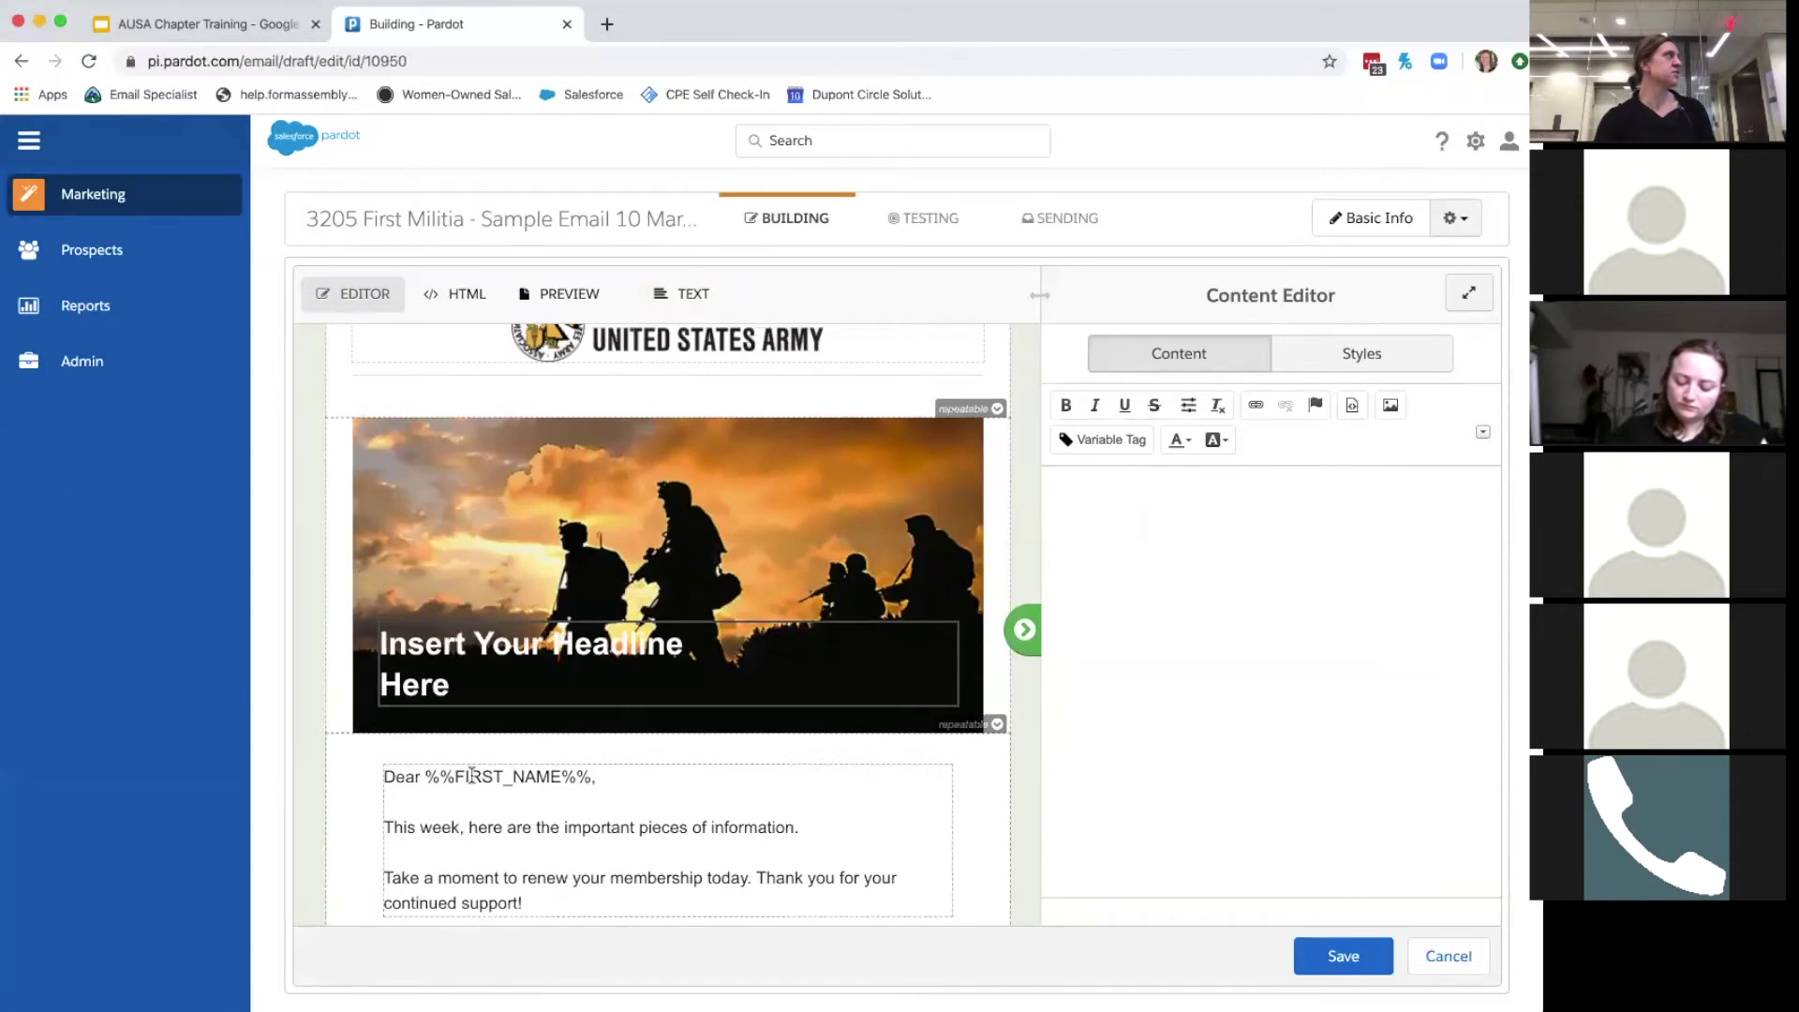
click(471, 773)
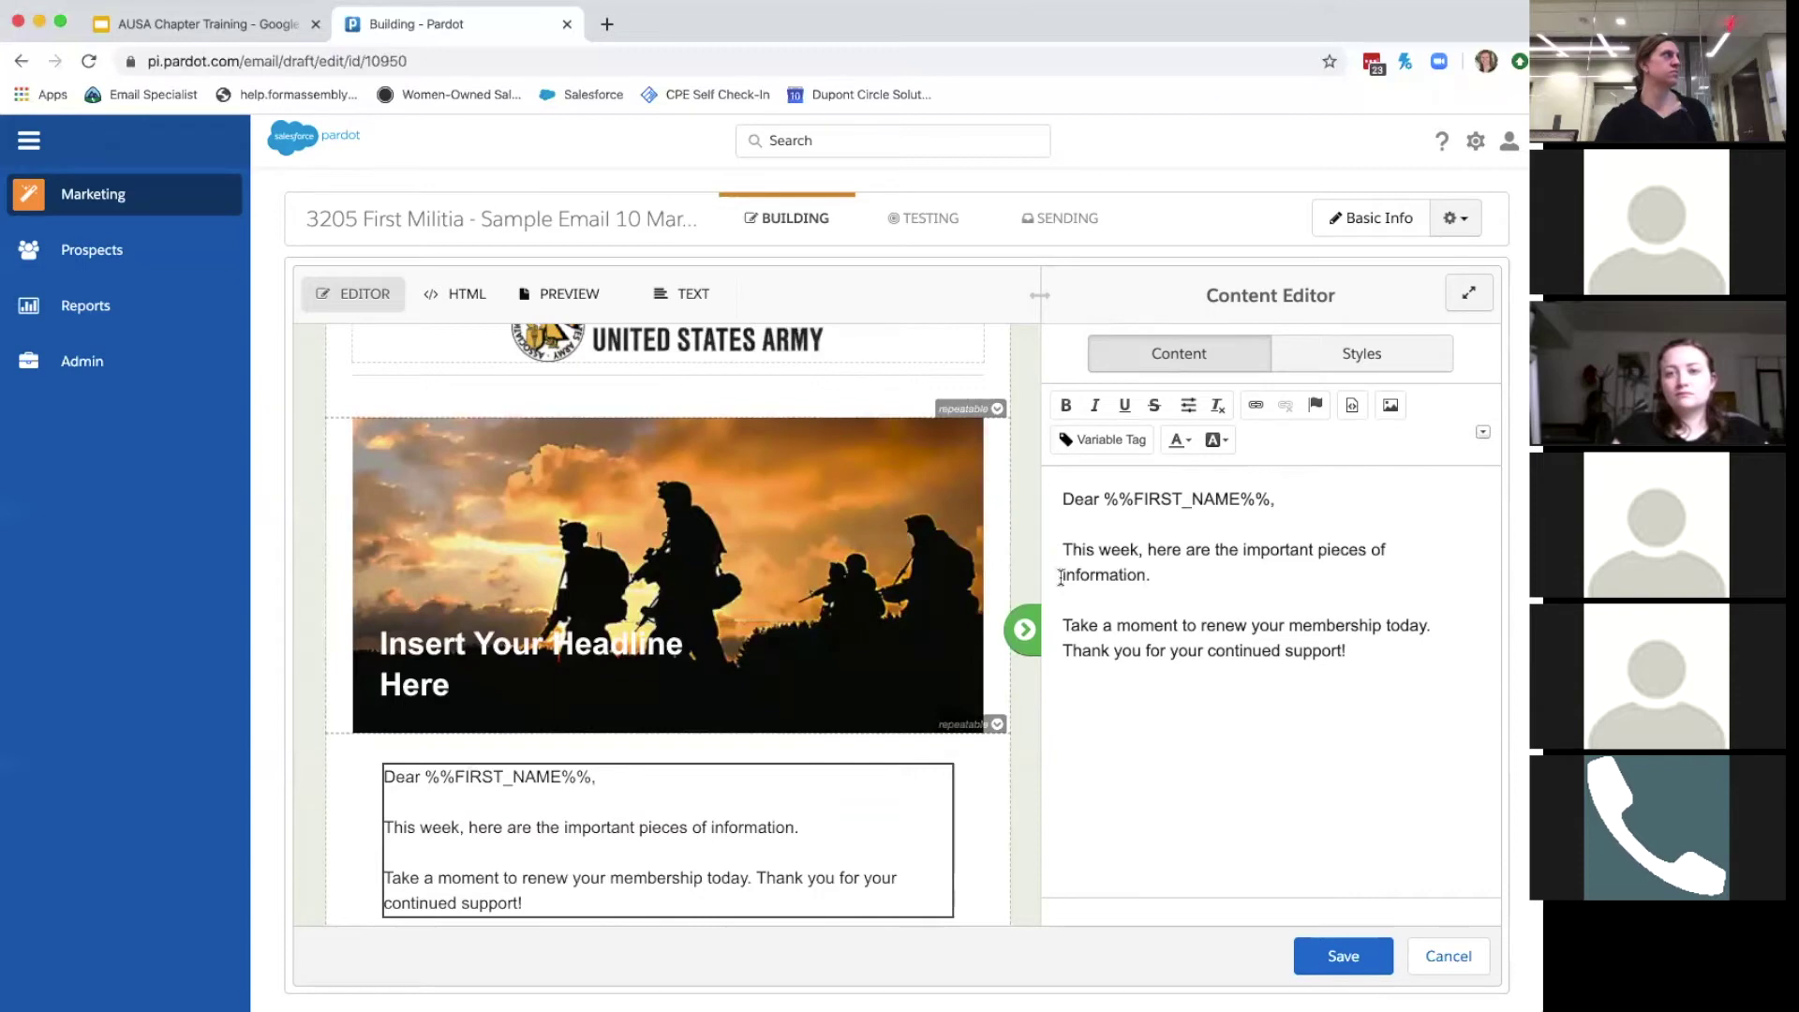
drag(1062, 576, 1153, 578)
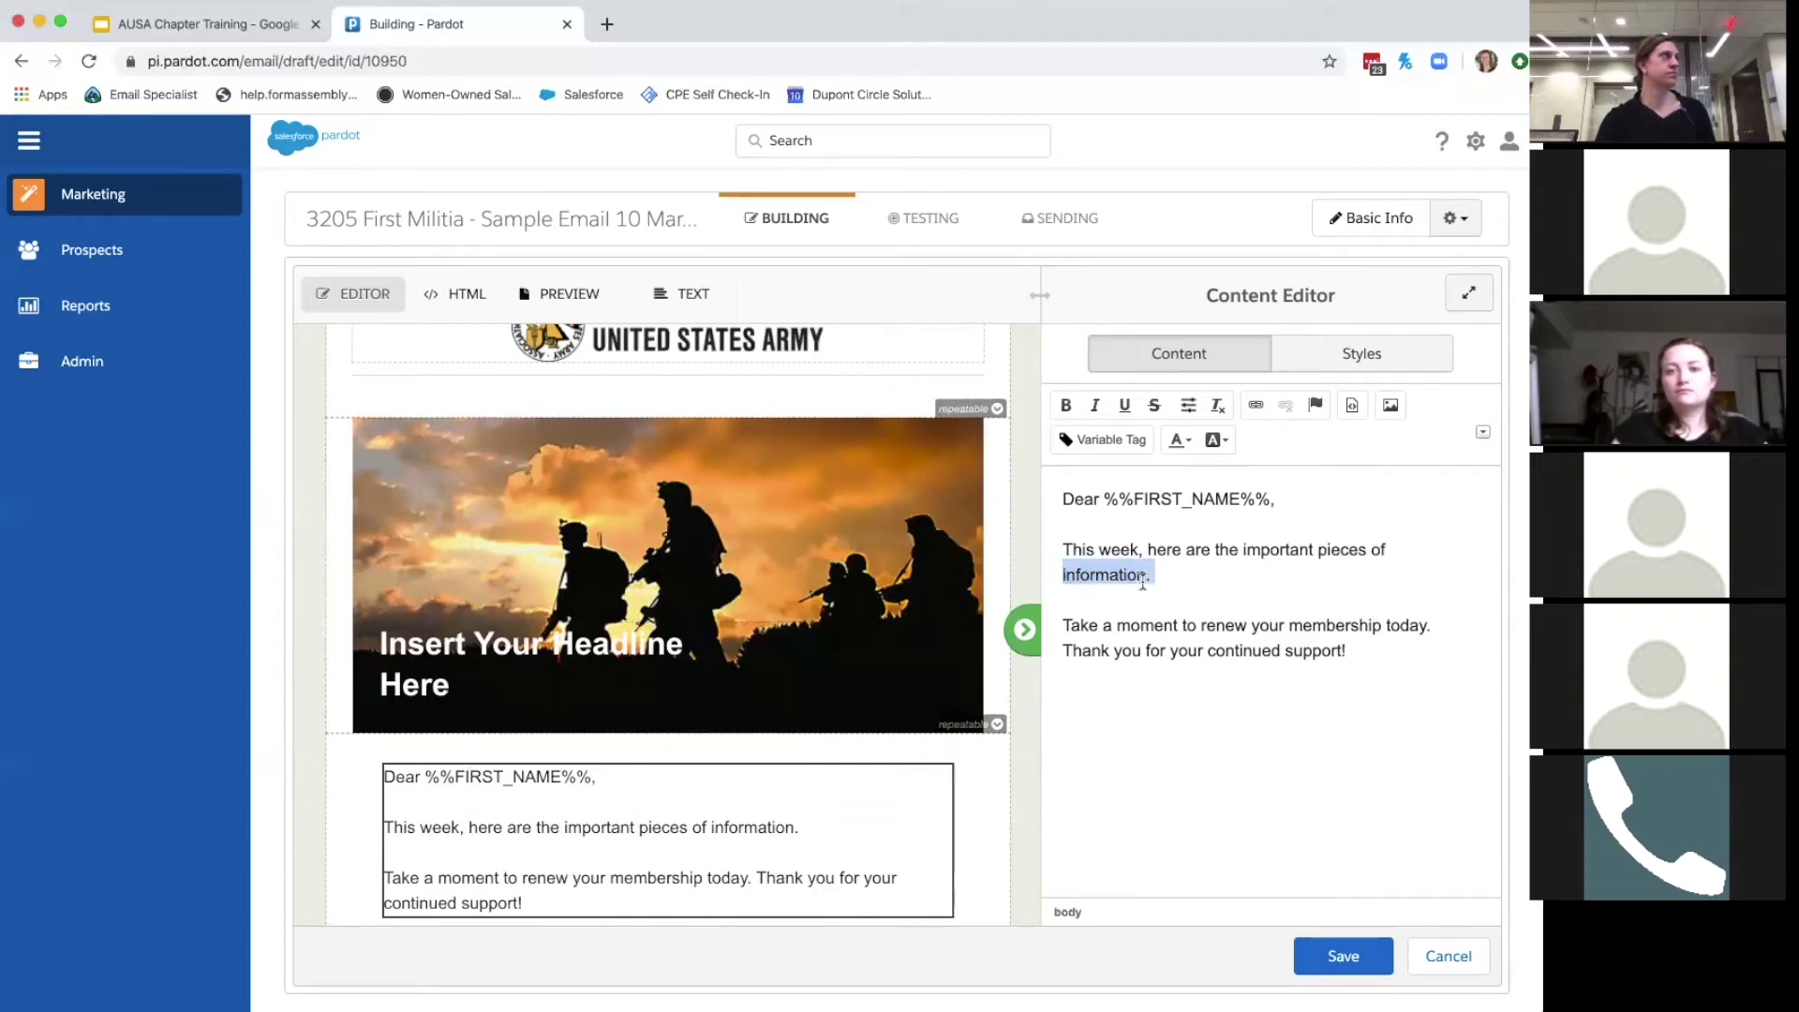
click(1144, 578)
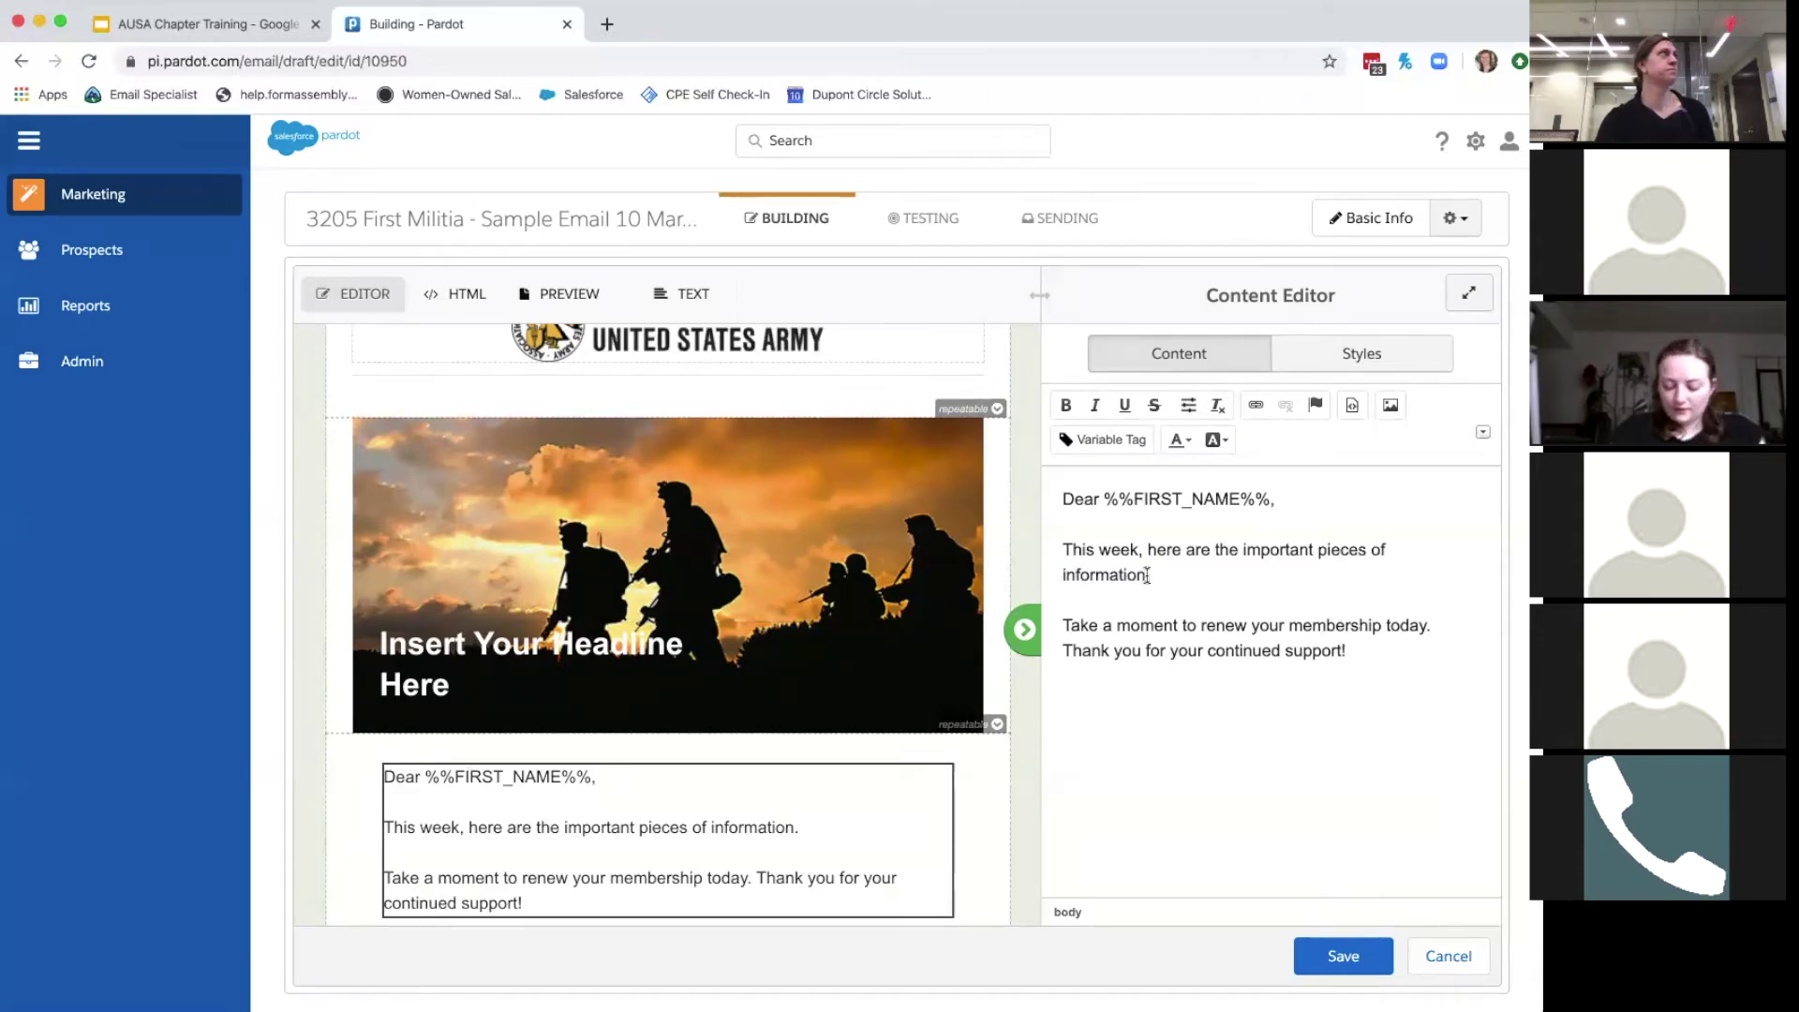
drag(1144, 578, 1065, 574)
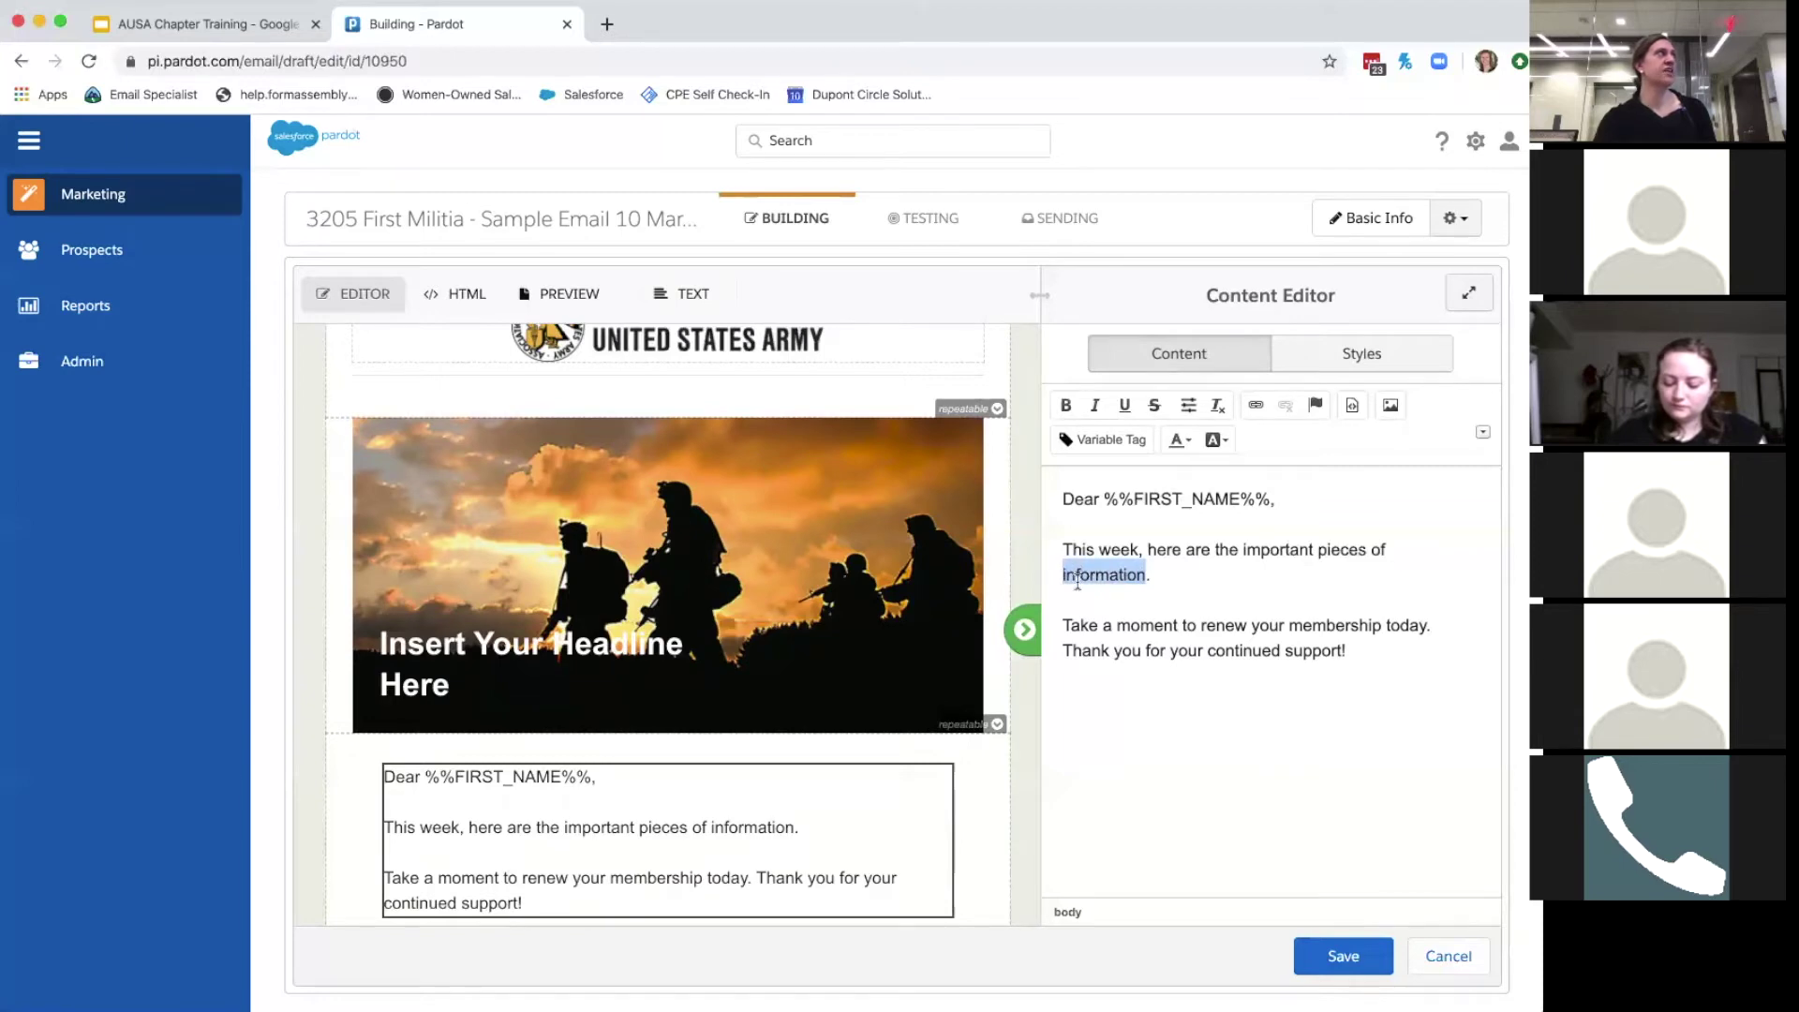
click(1257, 406)
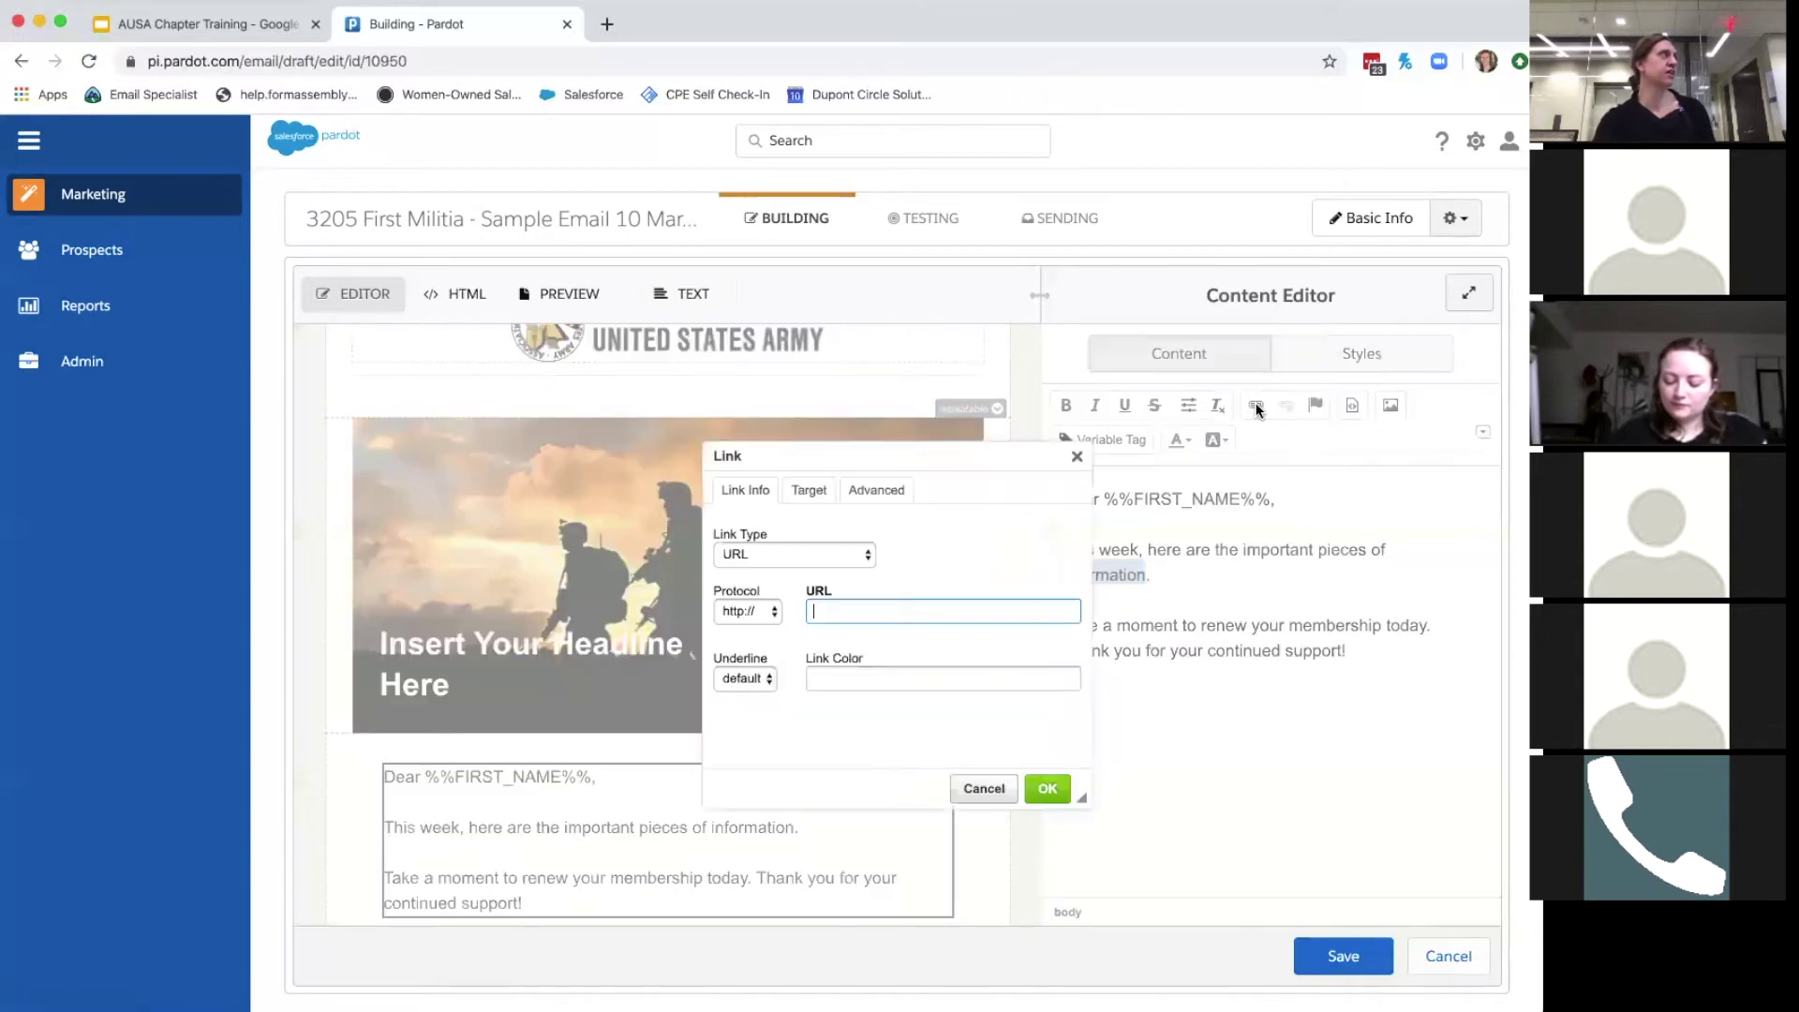
text(www.google.com)
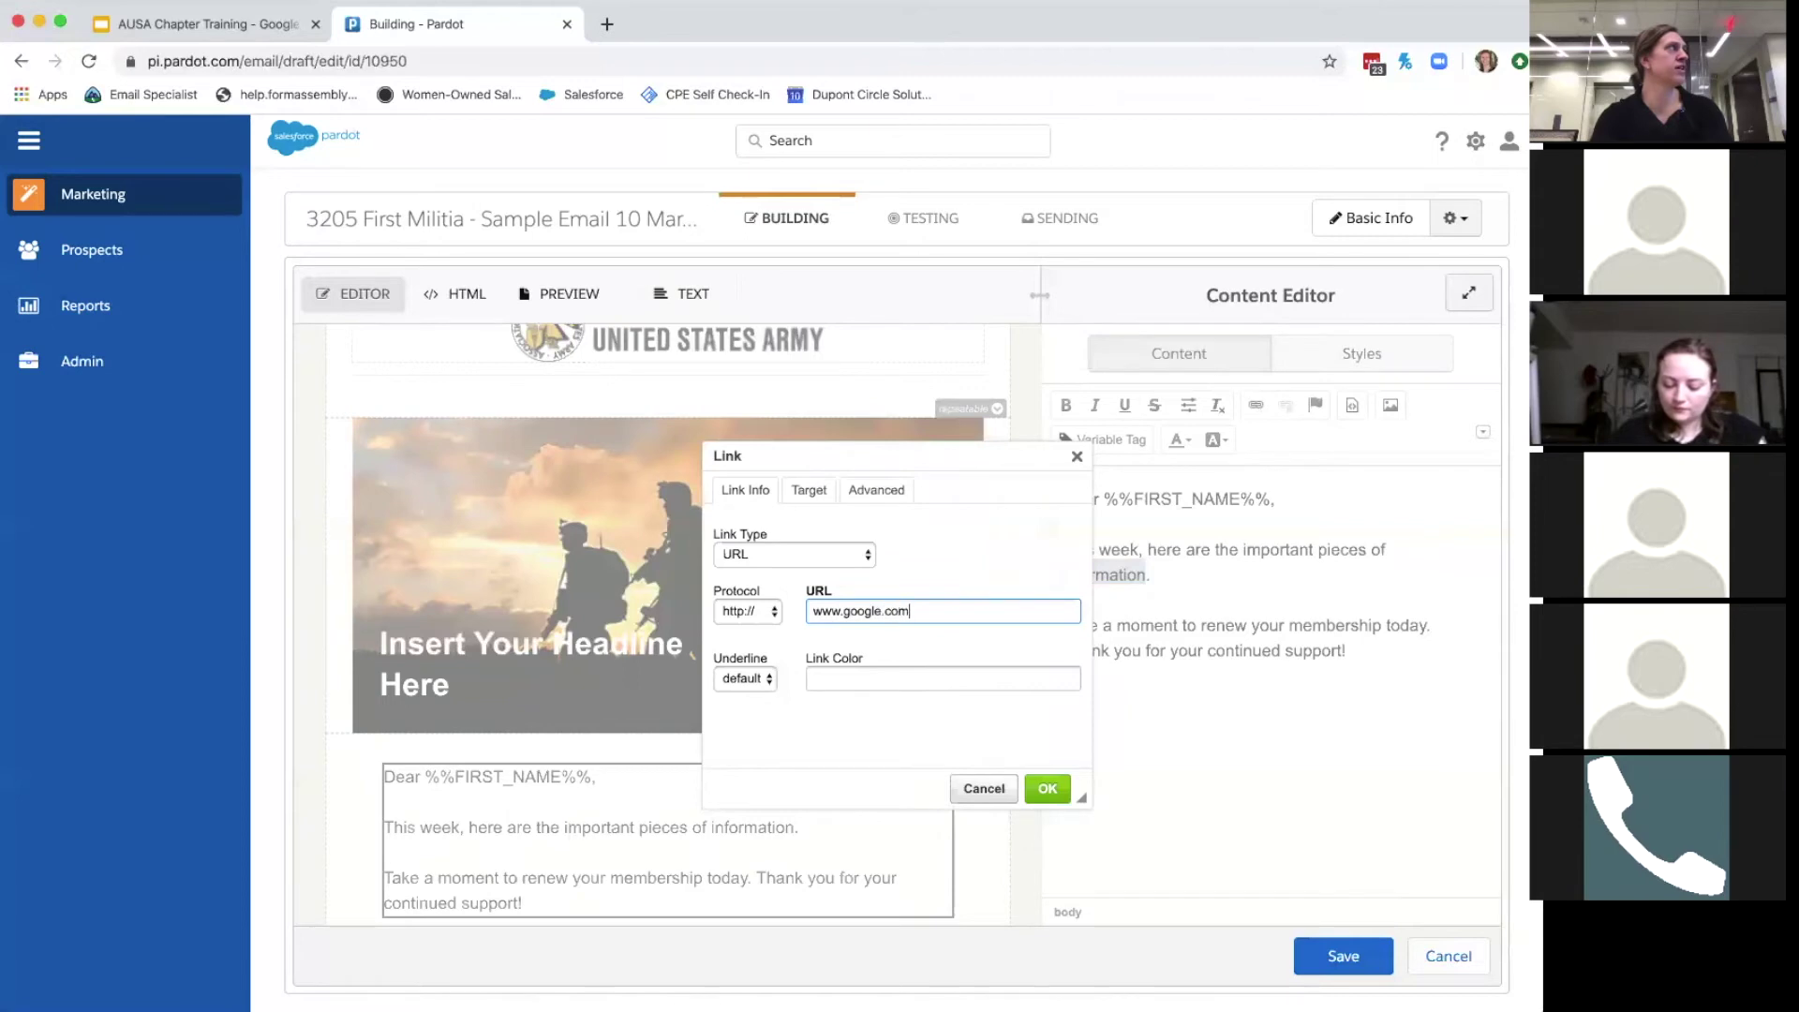
click(1048, 789)
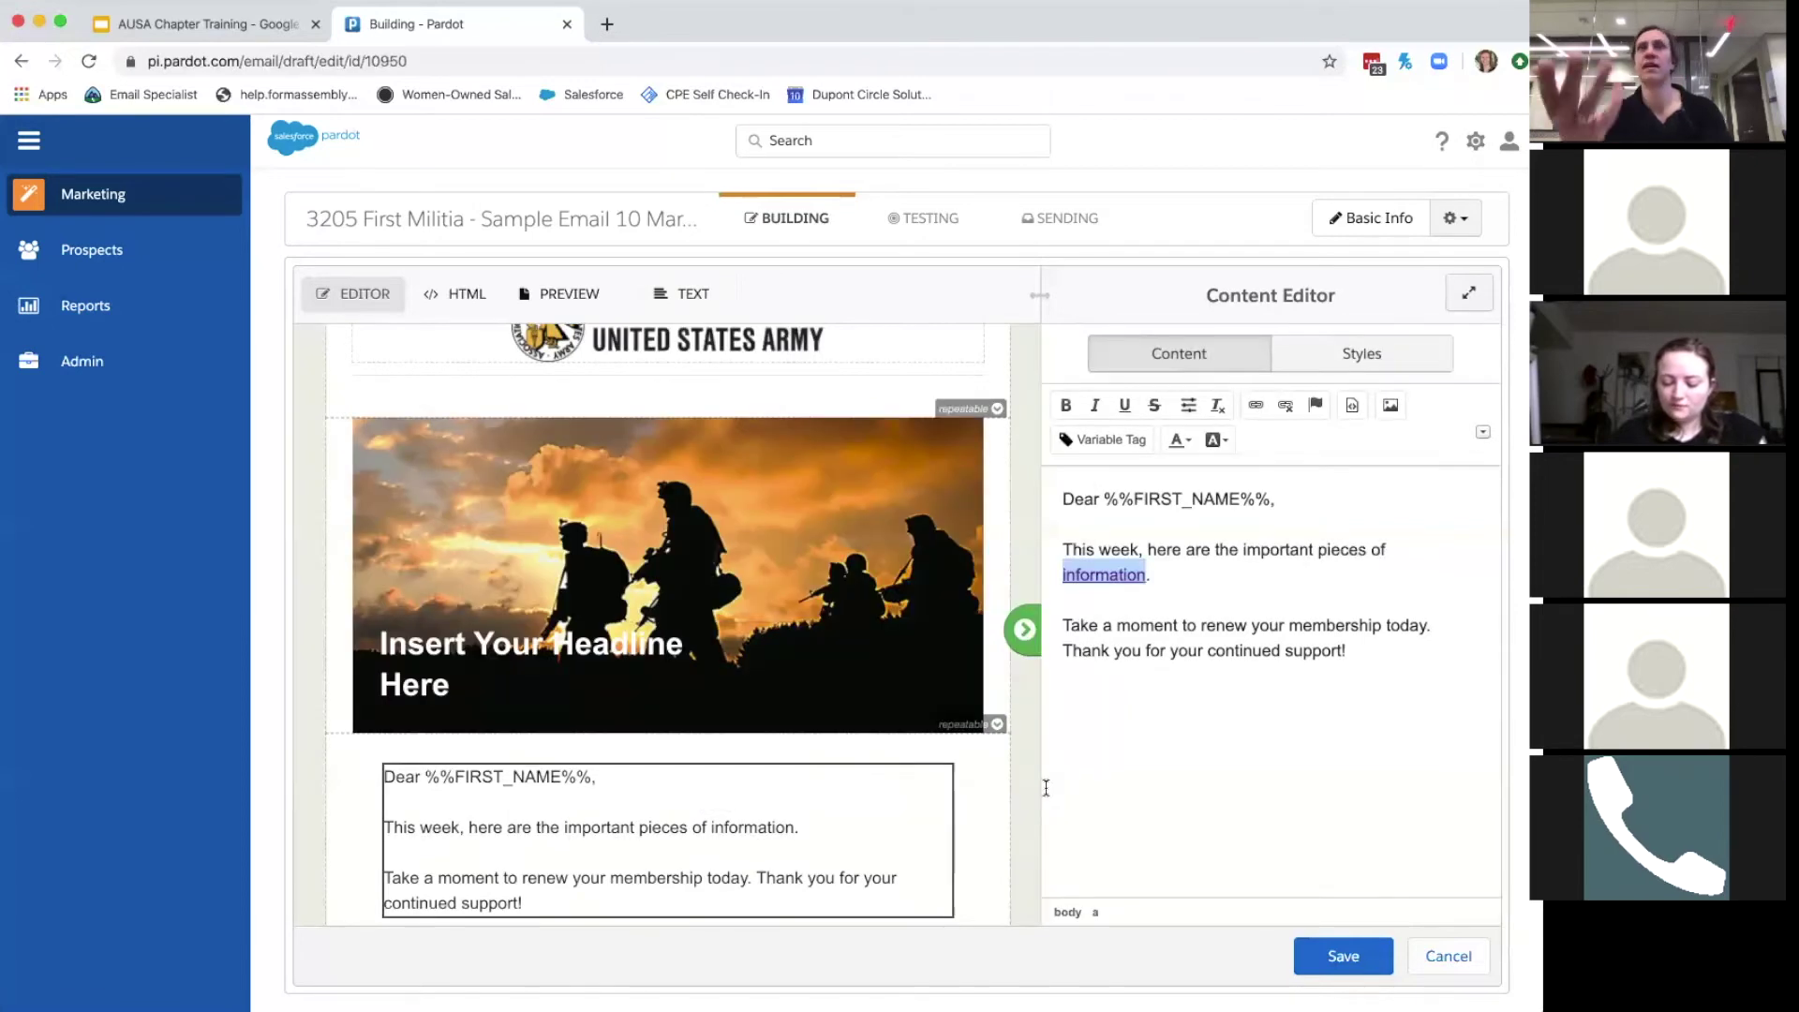
click(1100, 743)
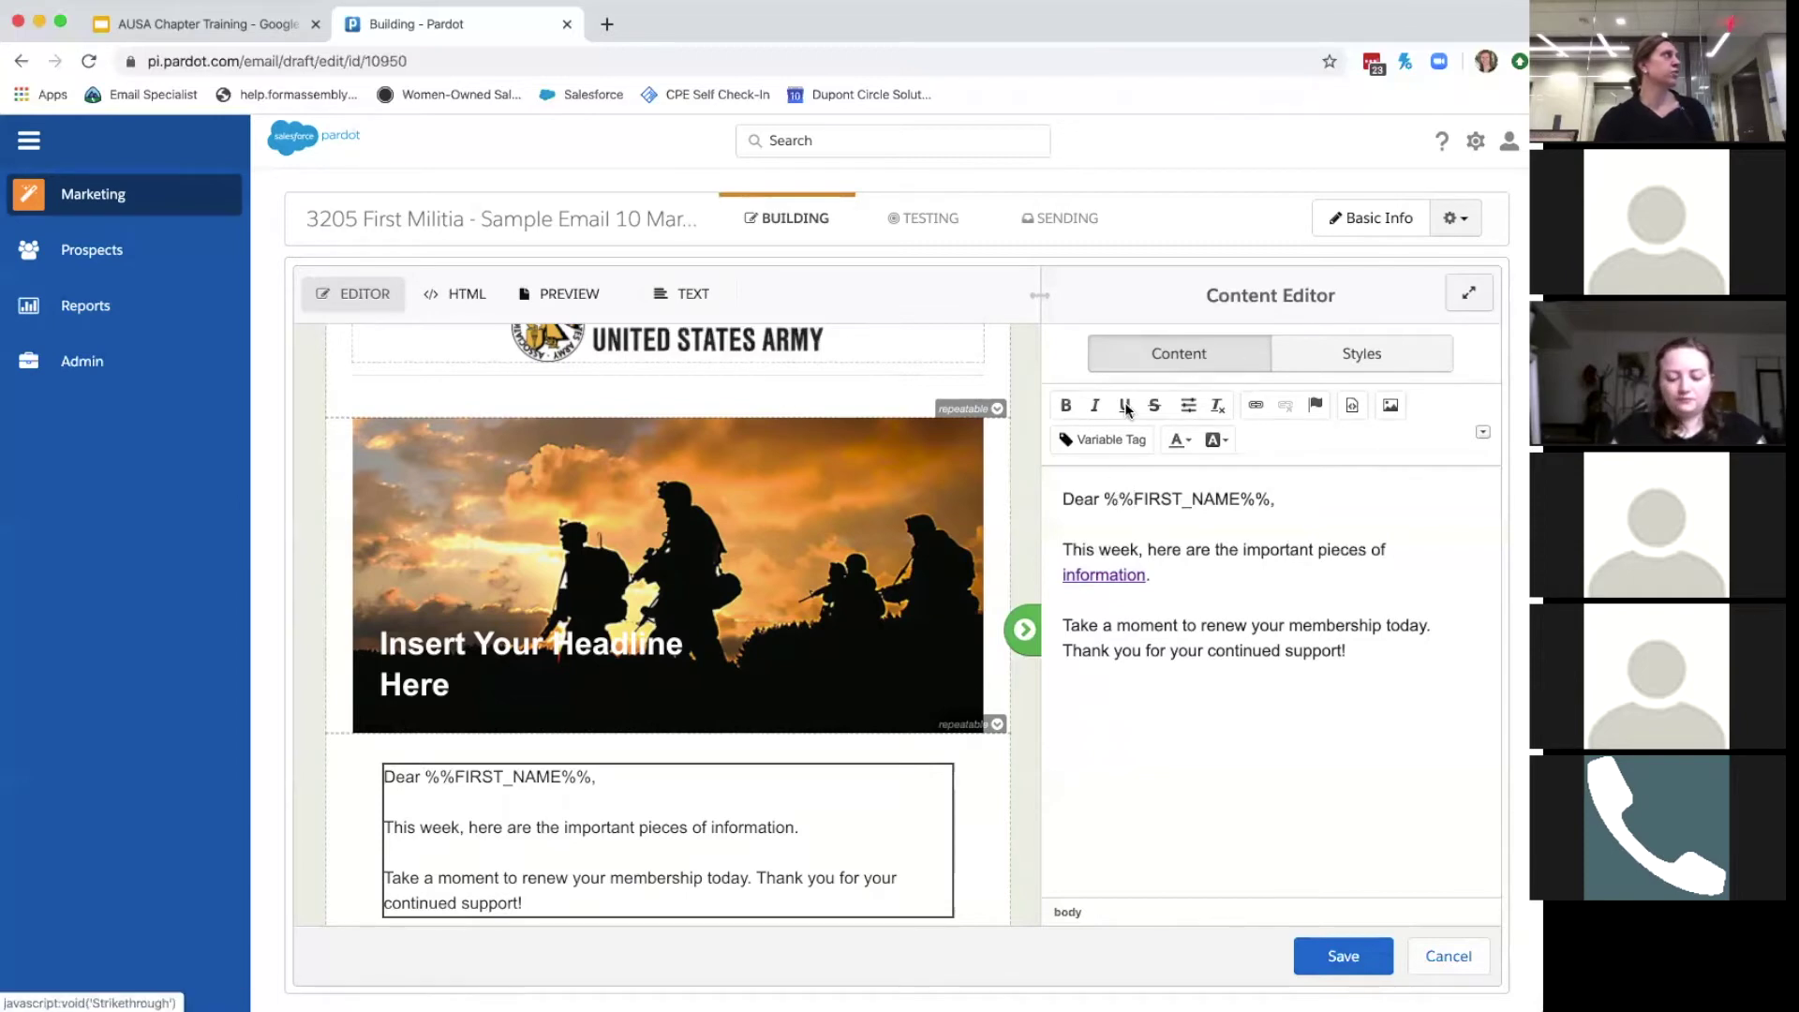
Insert the Last Name variable tag into the greeting line of the body text.
click(1127, 440)
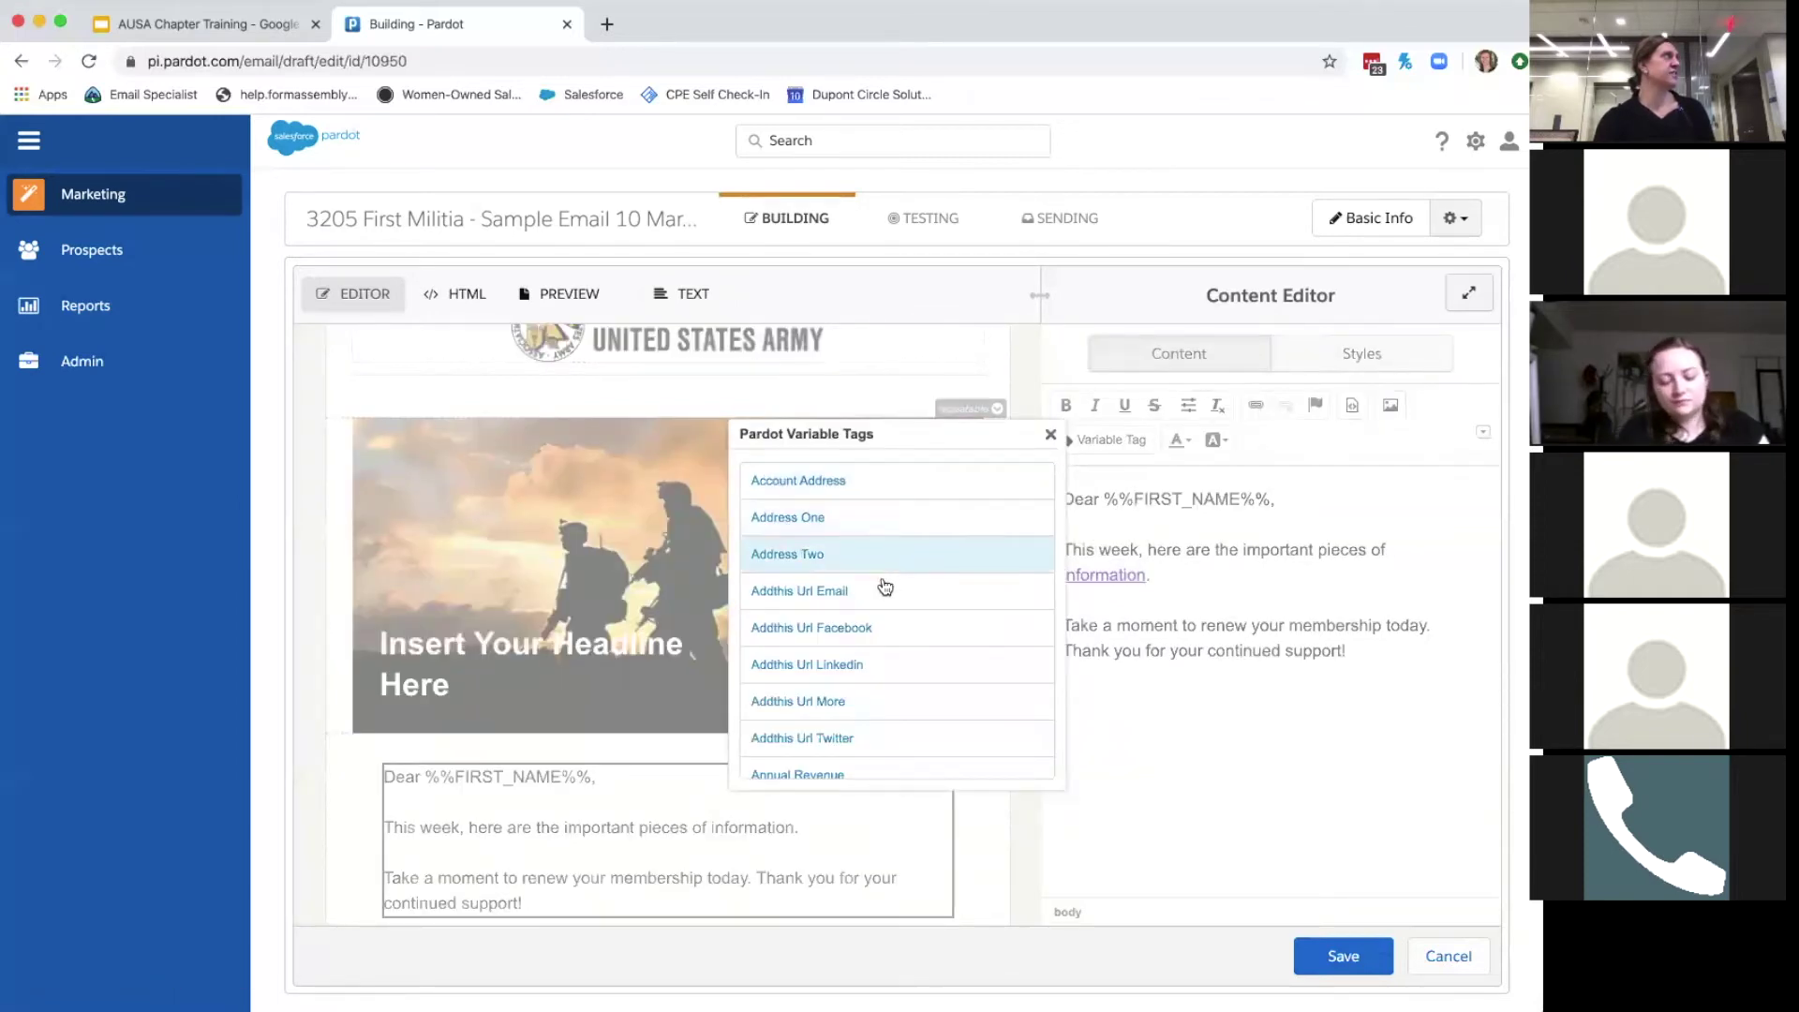
scroll(834, 615, down, 5)
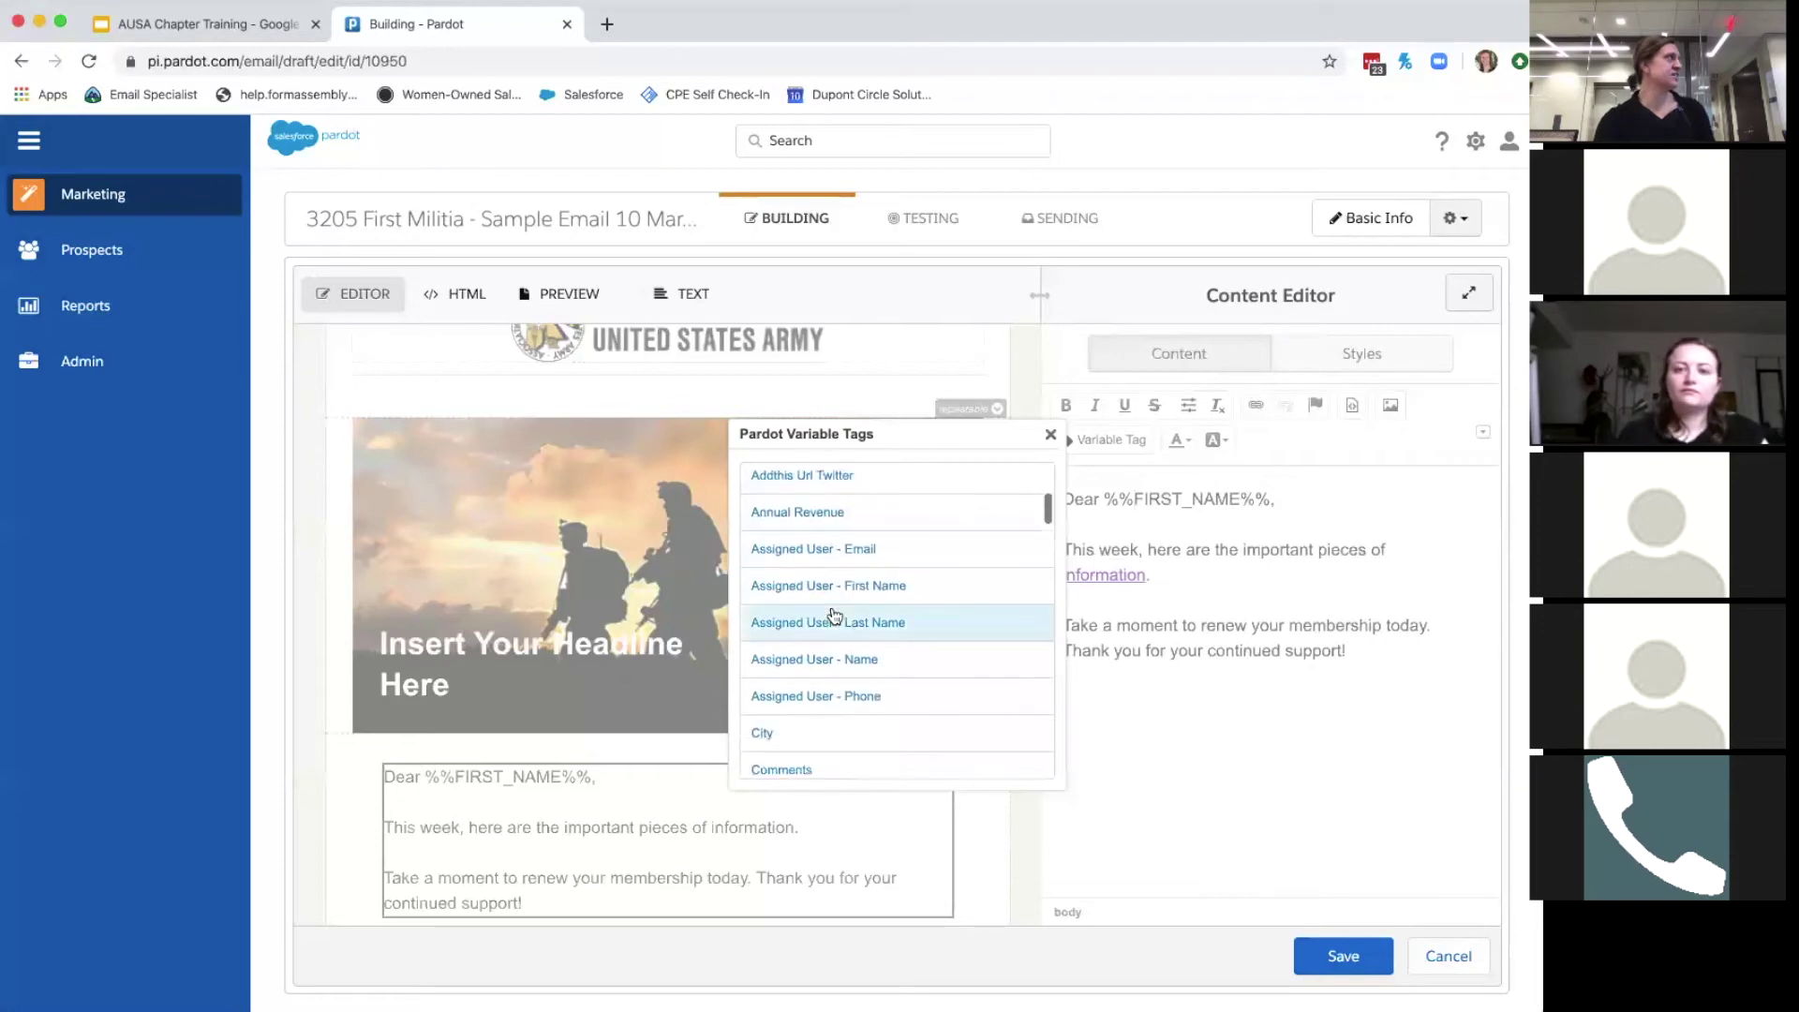
scroll(834, 615, down, 5)
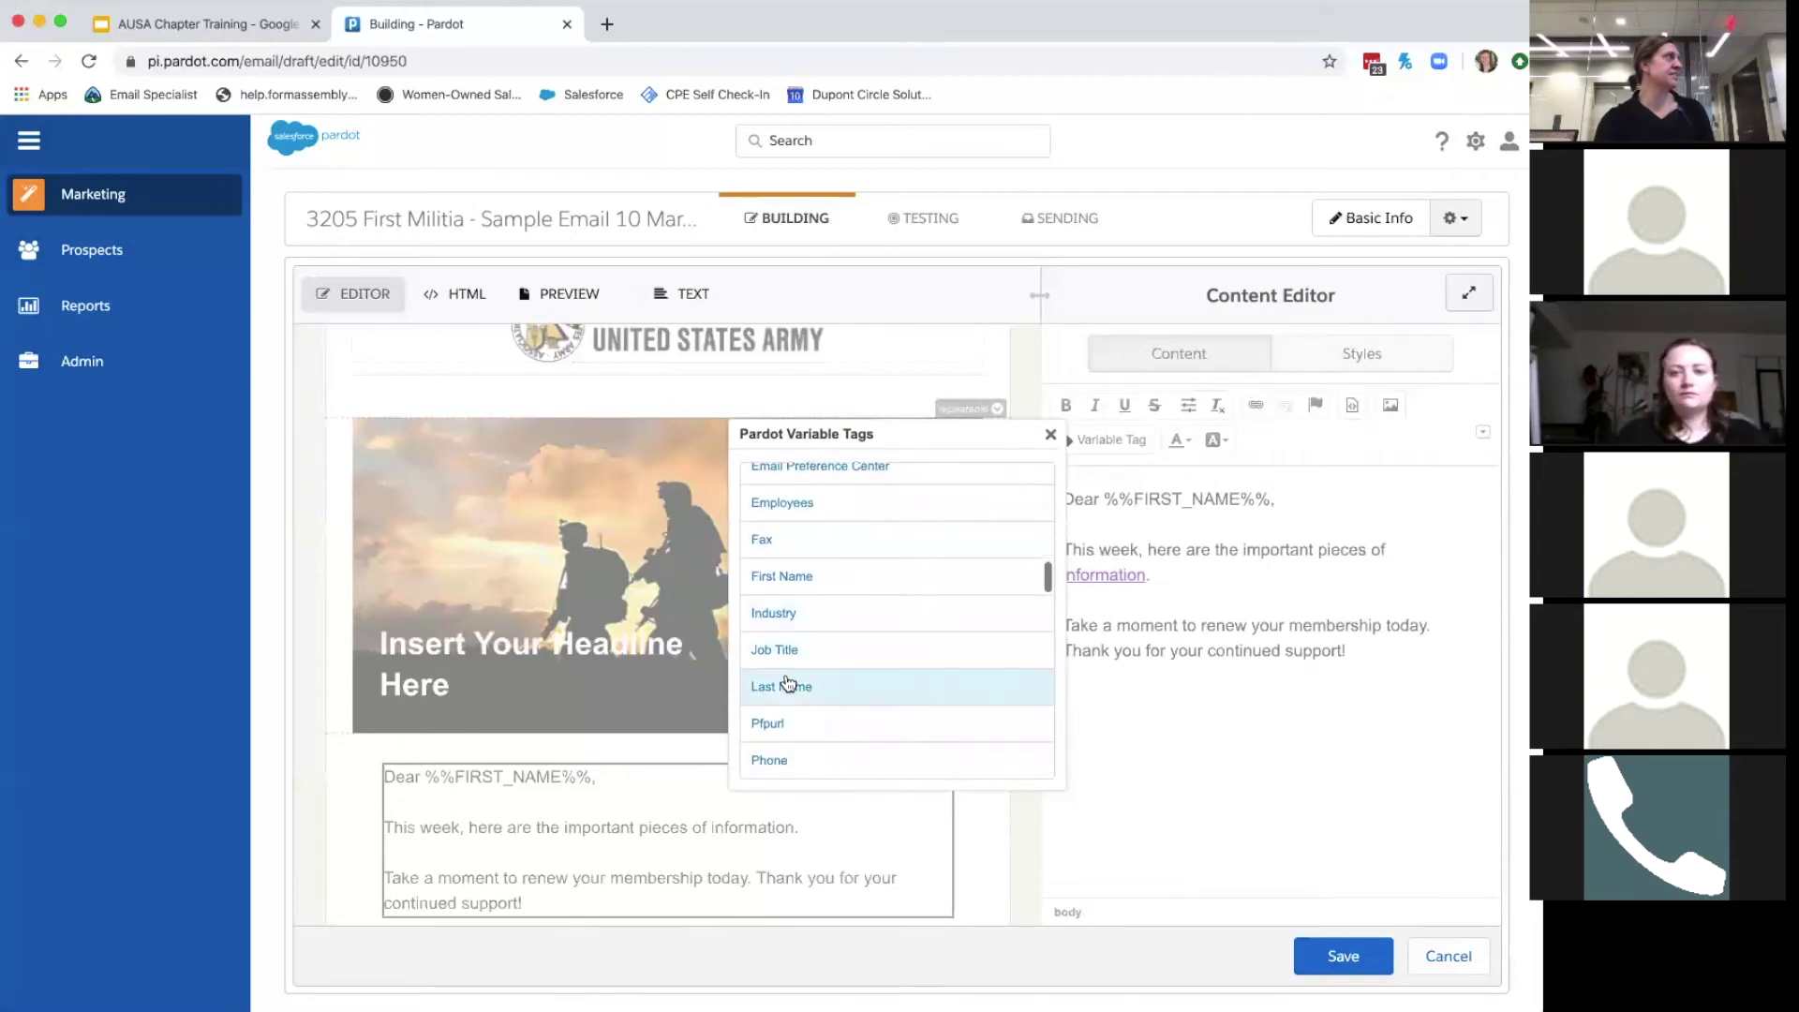
click(787, 686)
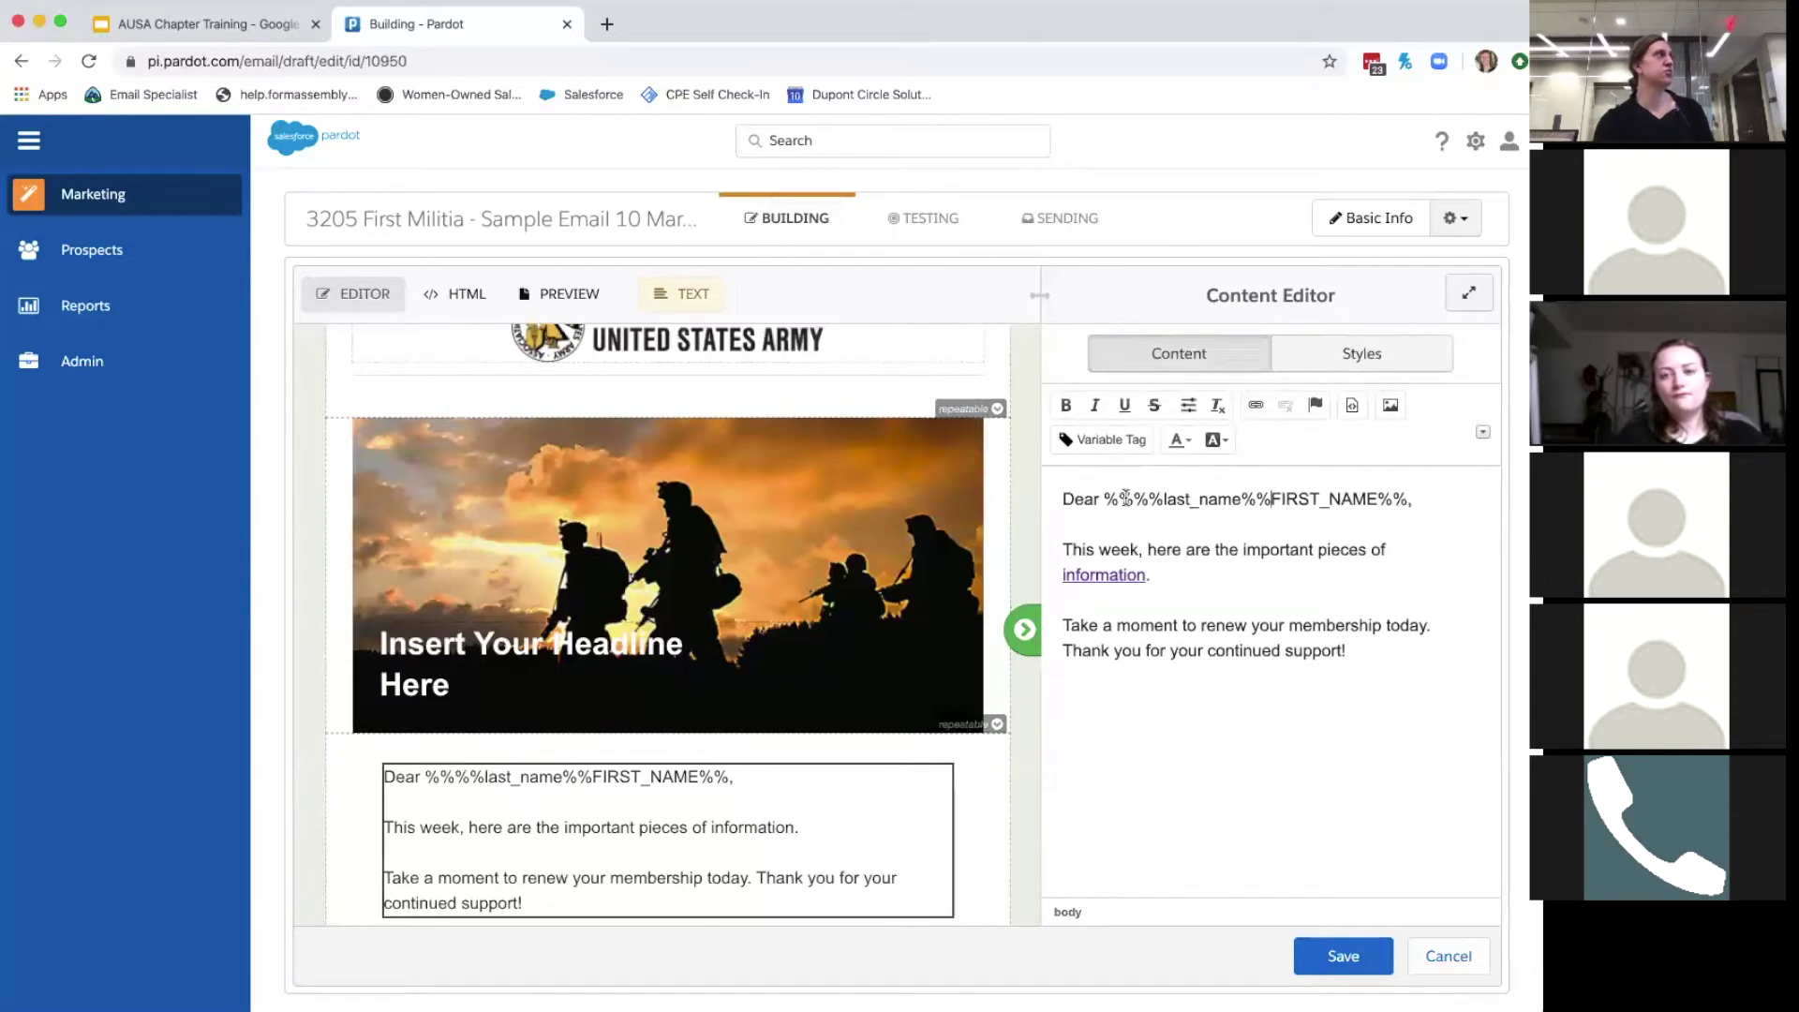
Remove the last_name tag from the greeting and restore it to "Dear %%FIRST_NAME%%,".
drag(1282, 496, 1136, 494)
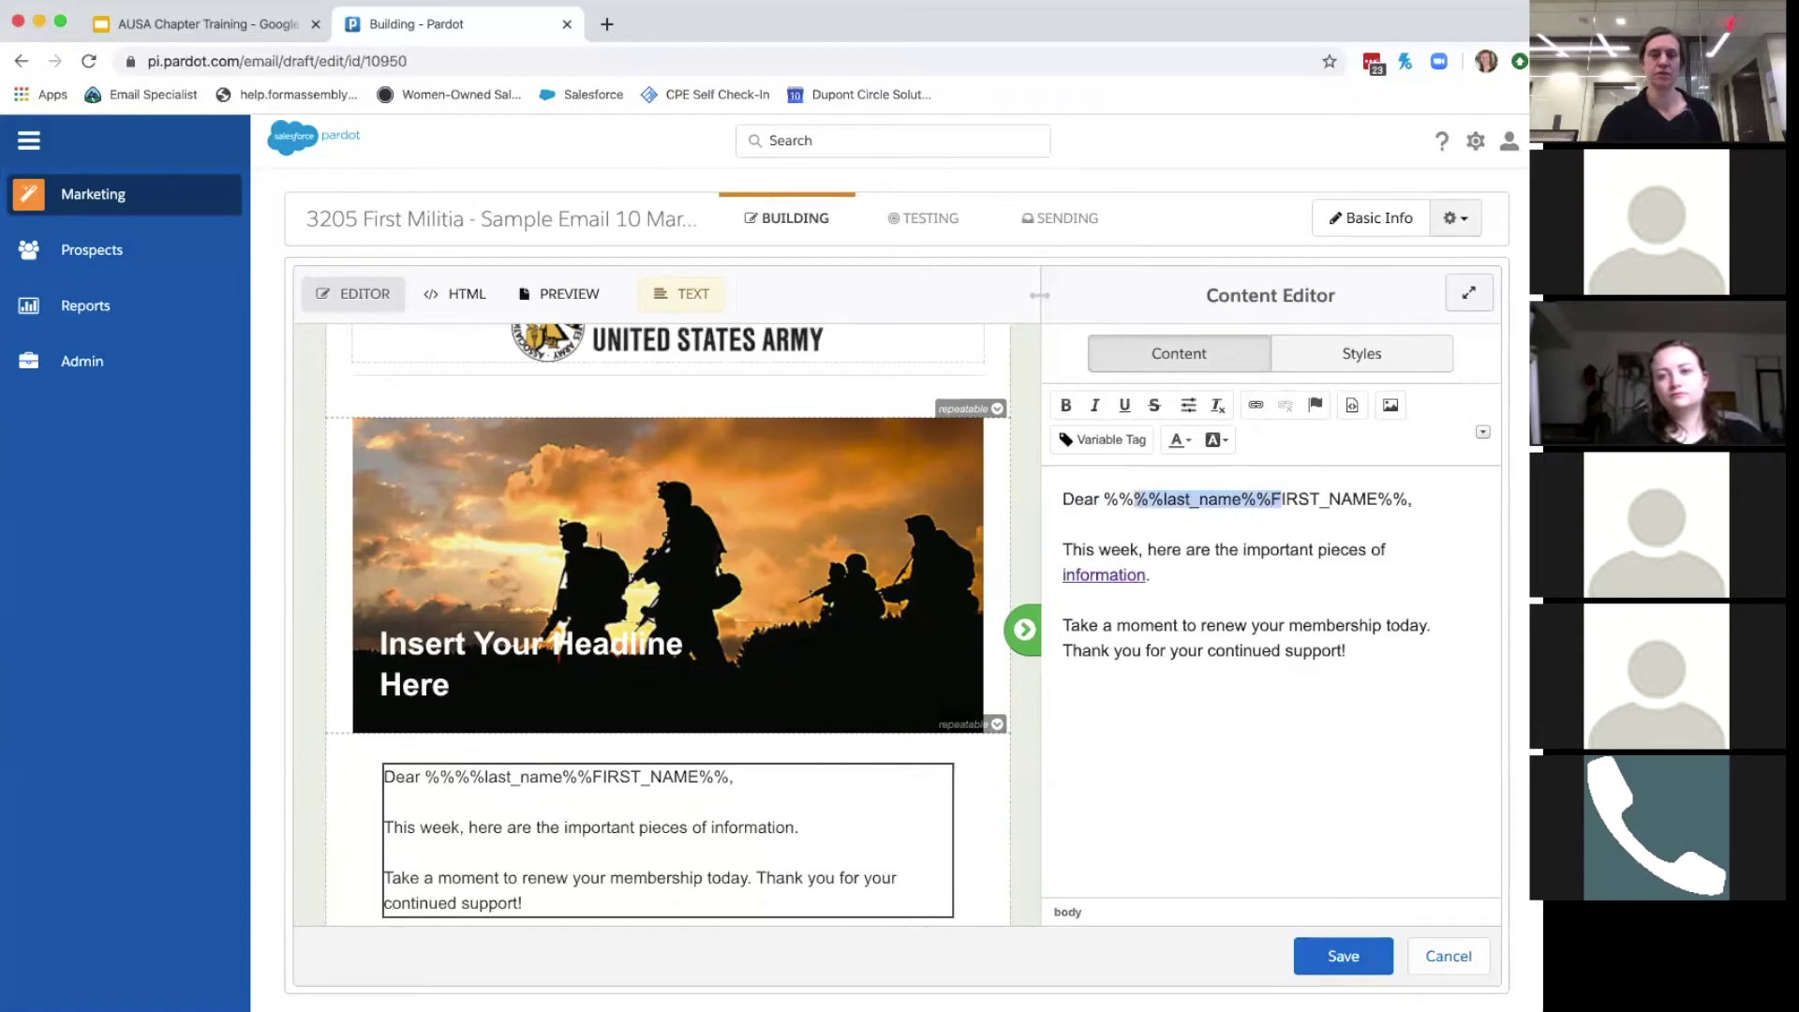
key(BackSpace)
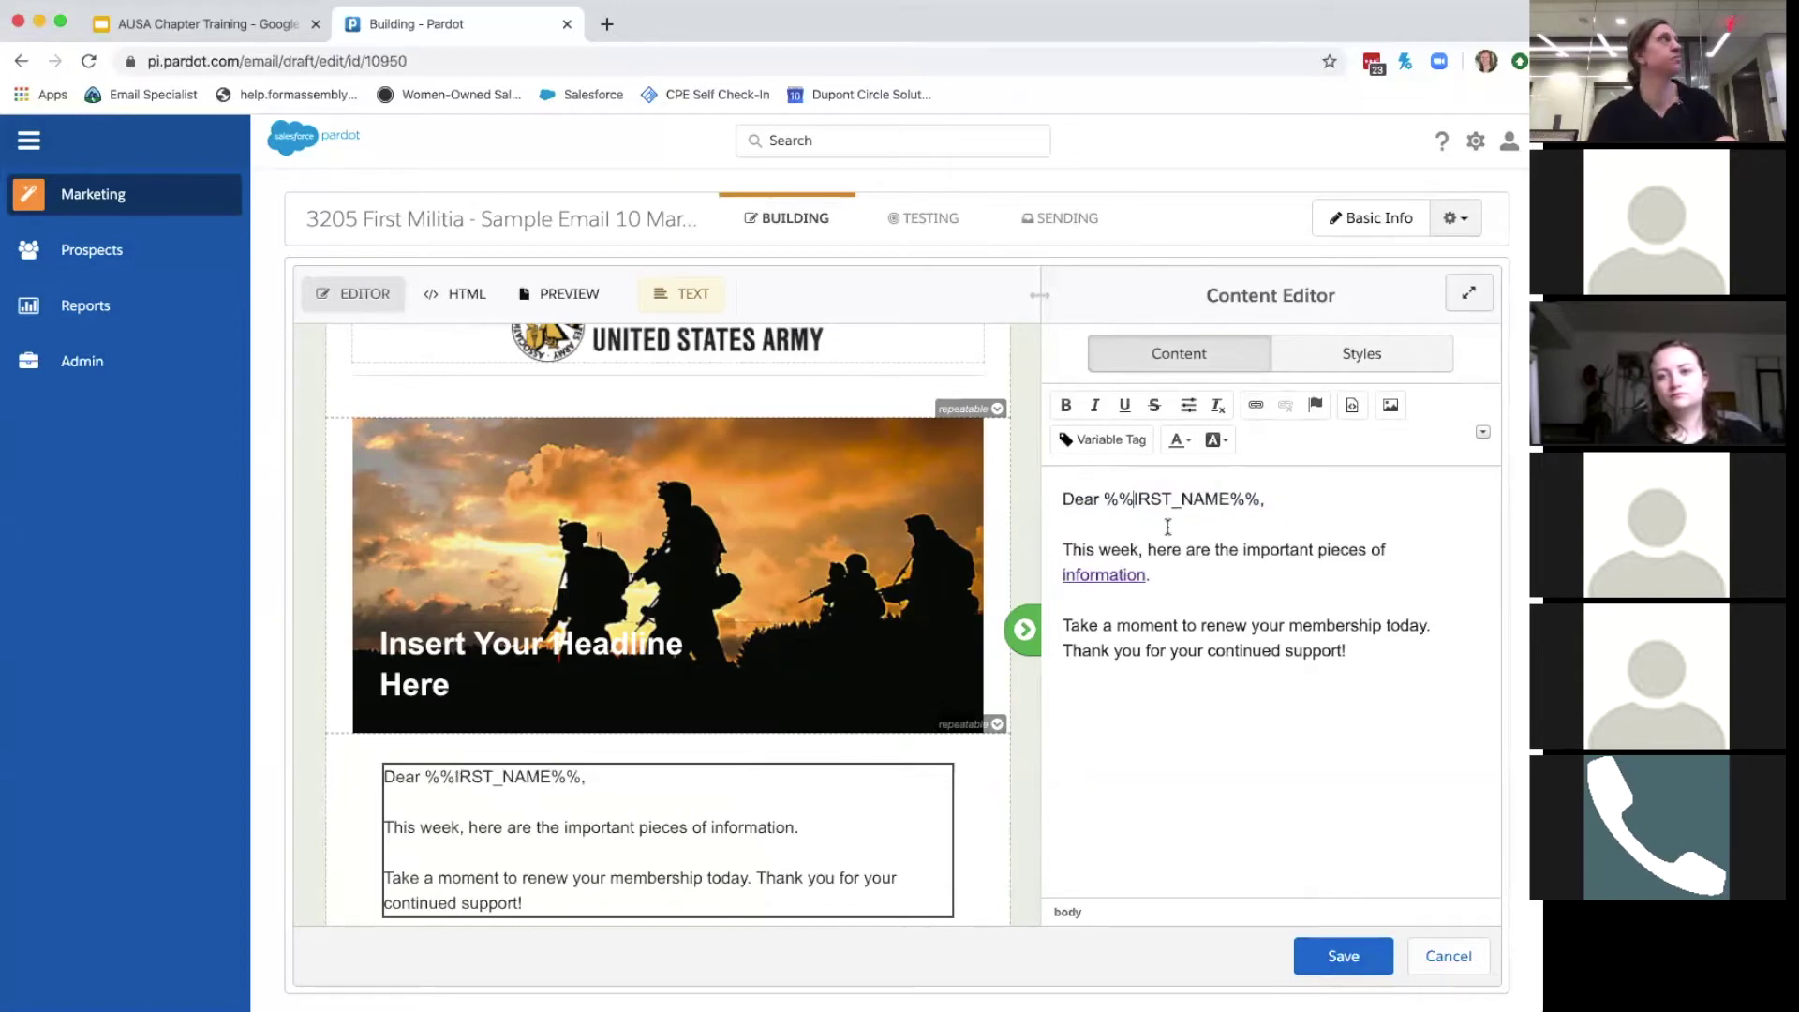
text(F)
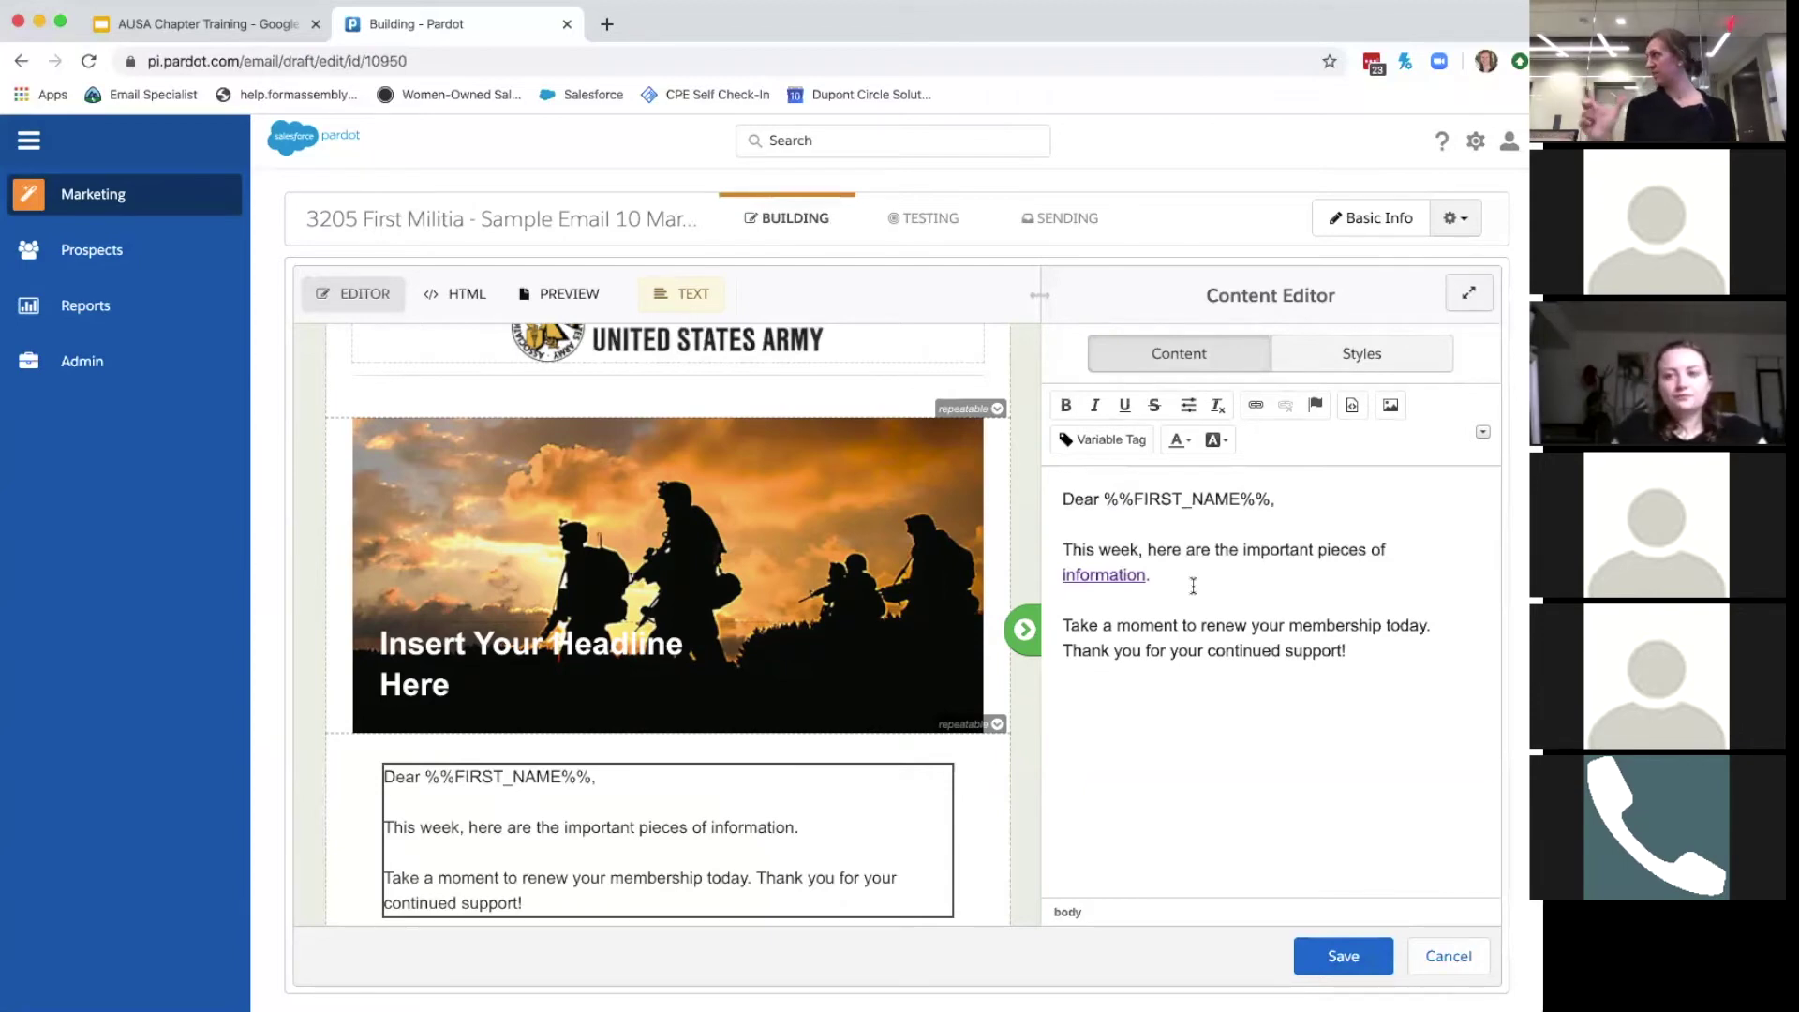
Misspell the greeting's merge tag as %%FIRT_NAME%% and try to save the email.
click(1168, 494)
key(BackSpace)
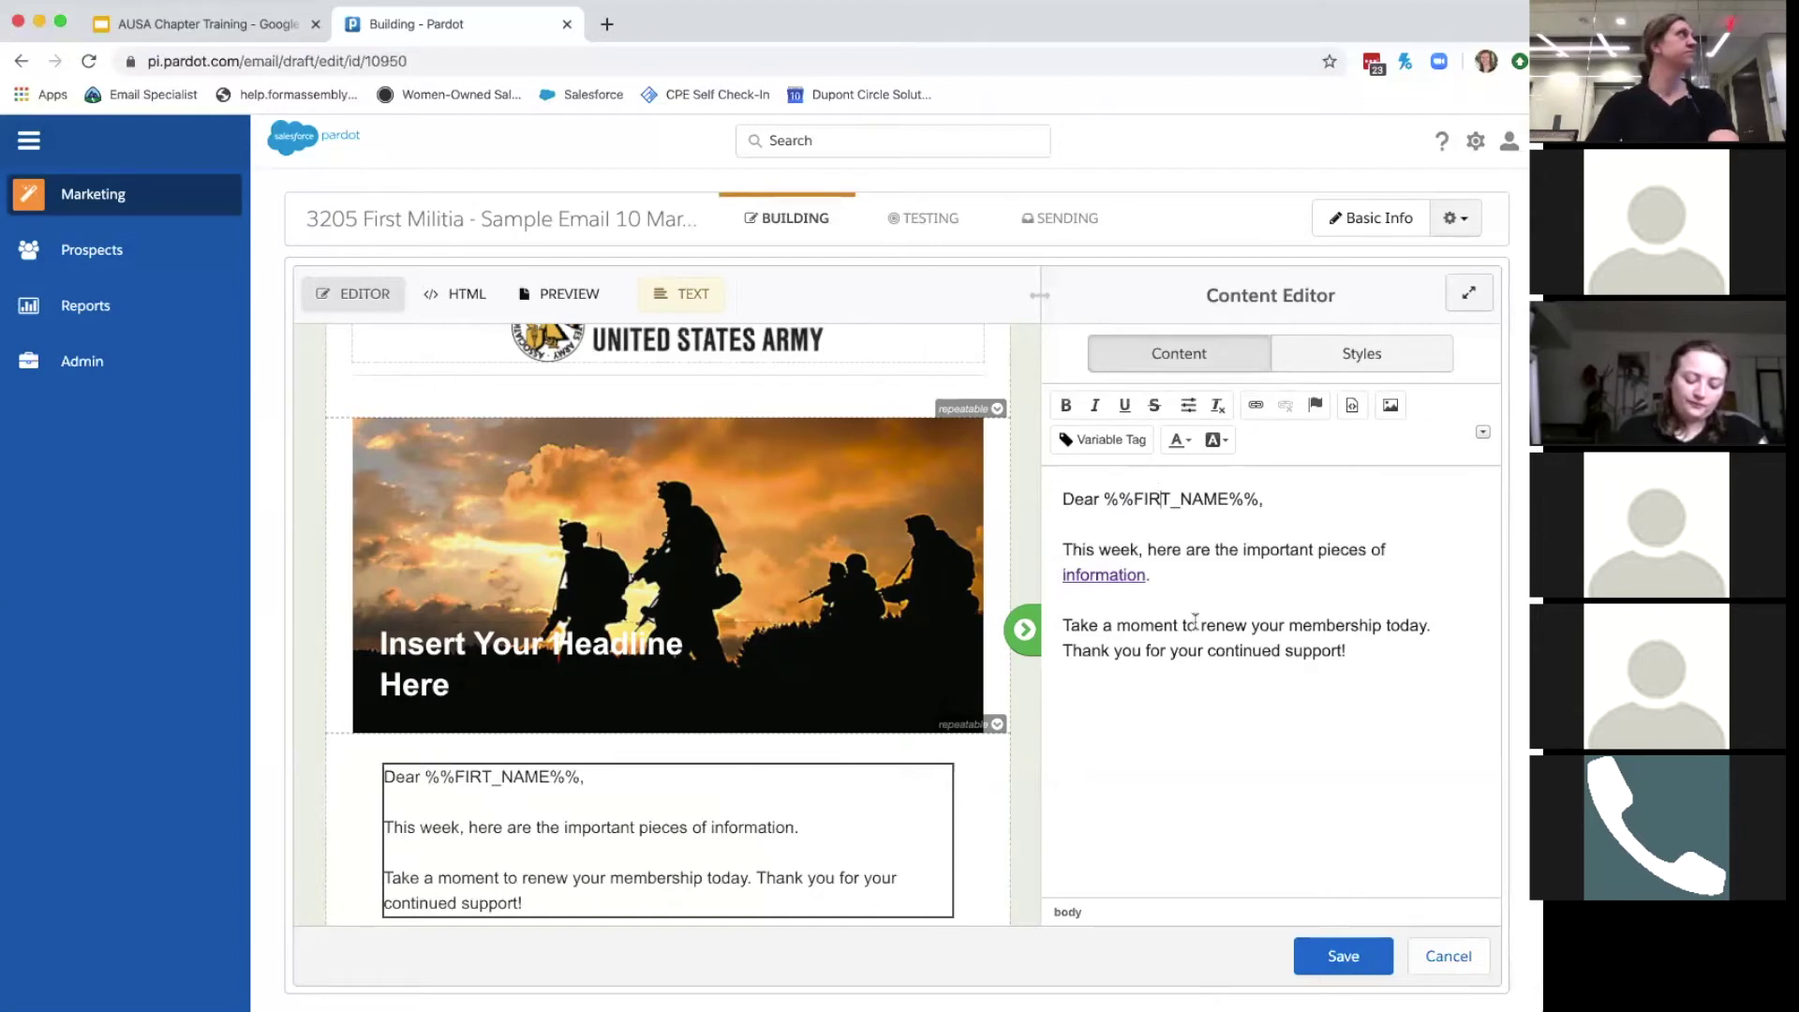
click(1329, 956)
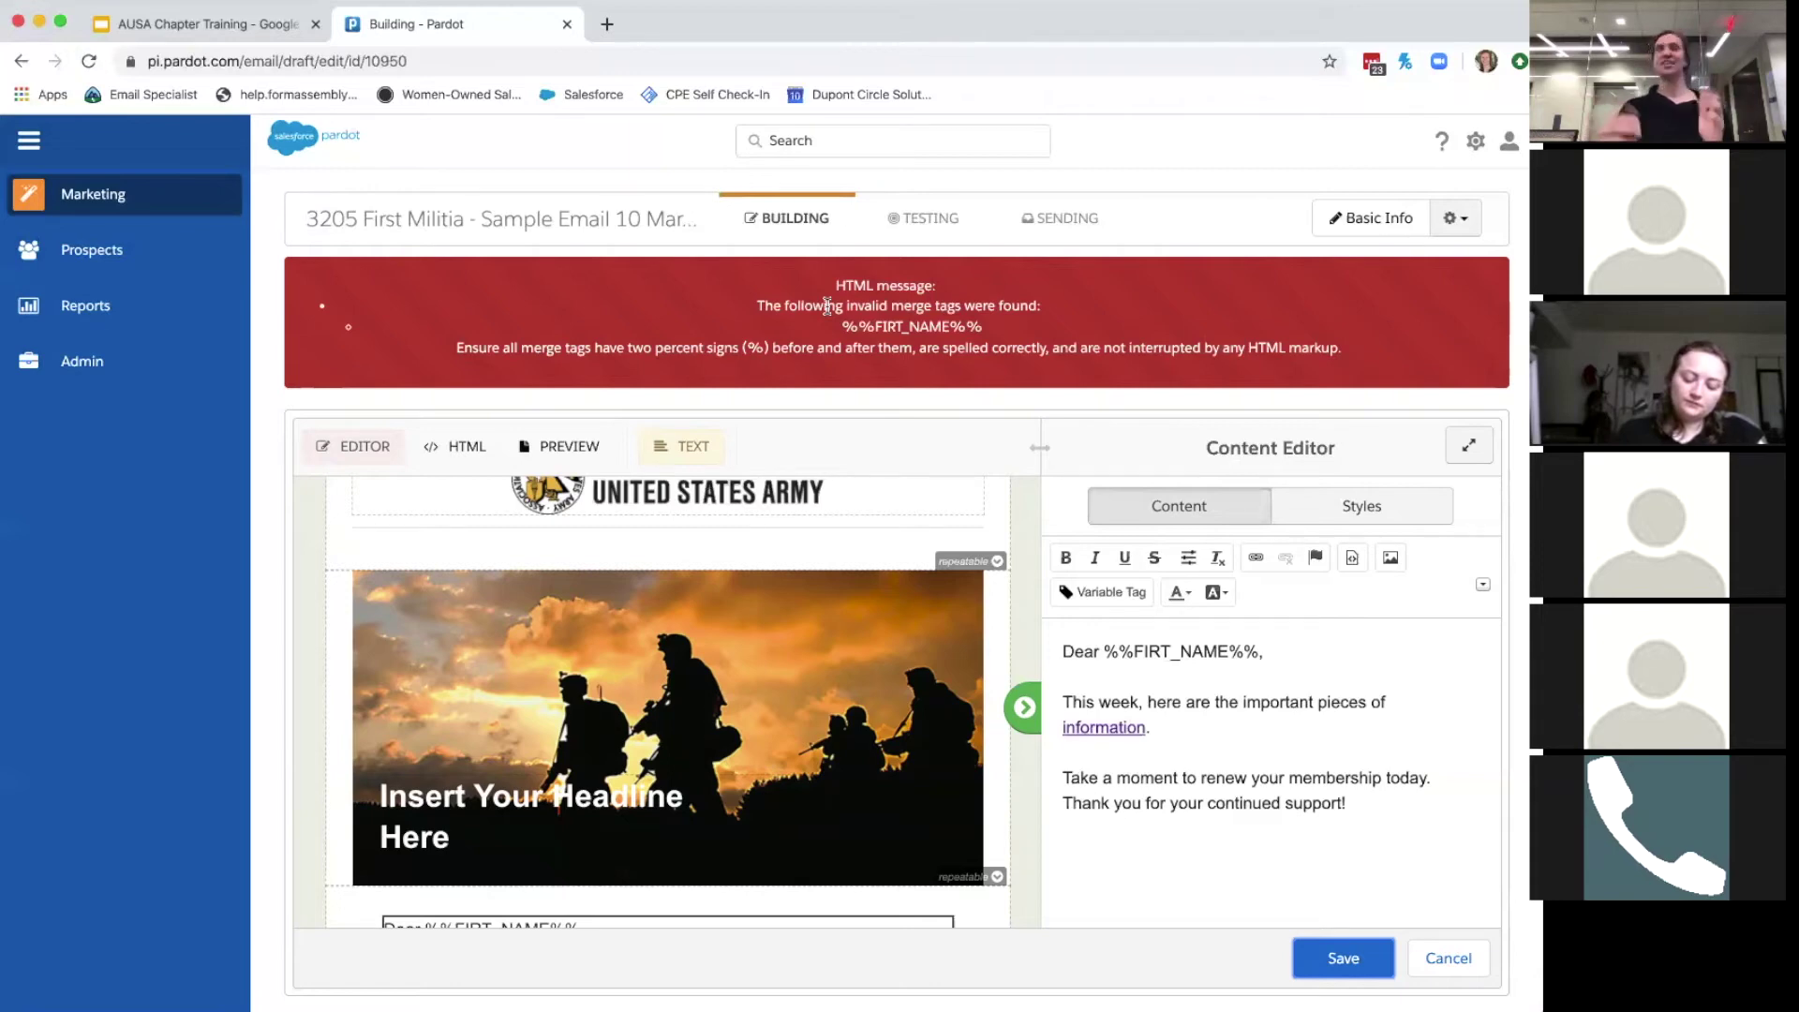
Correct the greeting's merge tag to %%FIRST_NAME%% and save the email.
click(1163, 650)
text(S)
click(1339, 957)
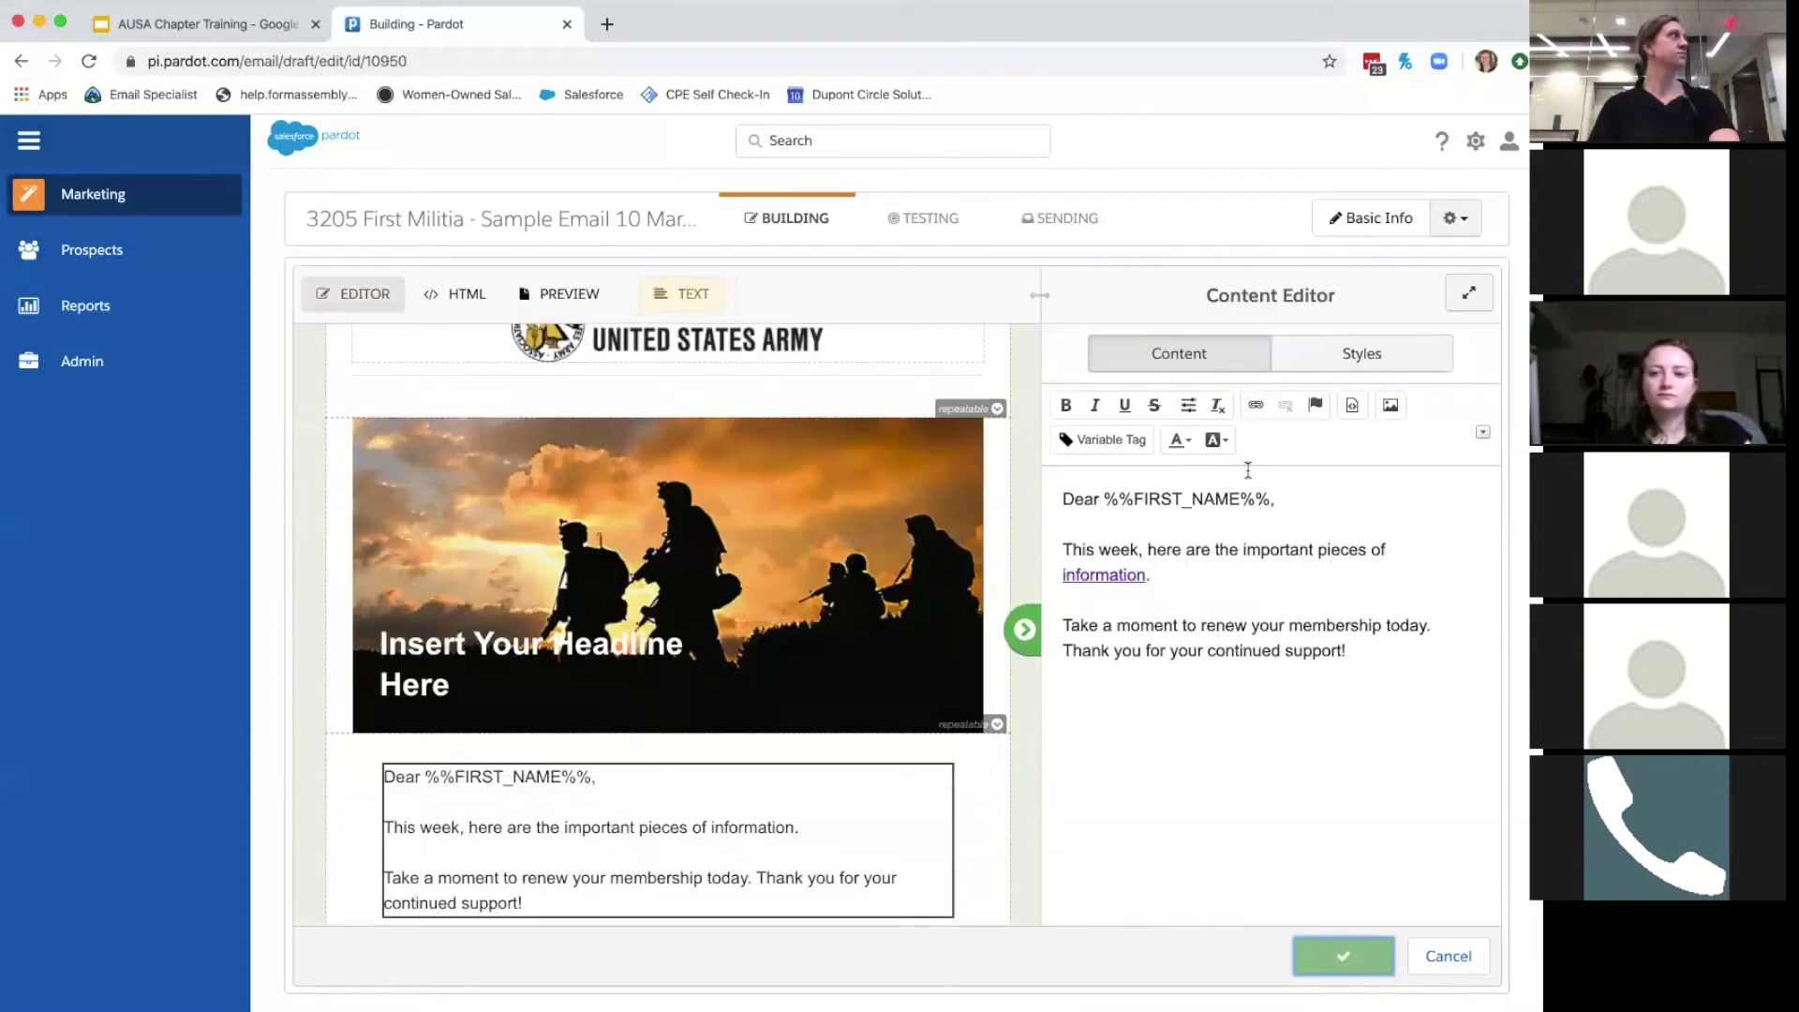
Change the greeting to "Good afternoon %%first_name%%," using the First Name variable tag, and save the email.
drag(1272, 499, 1063, 496)
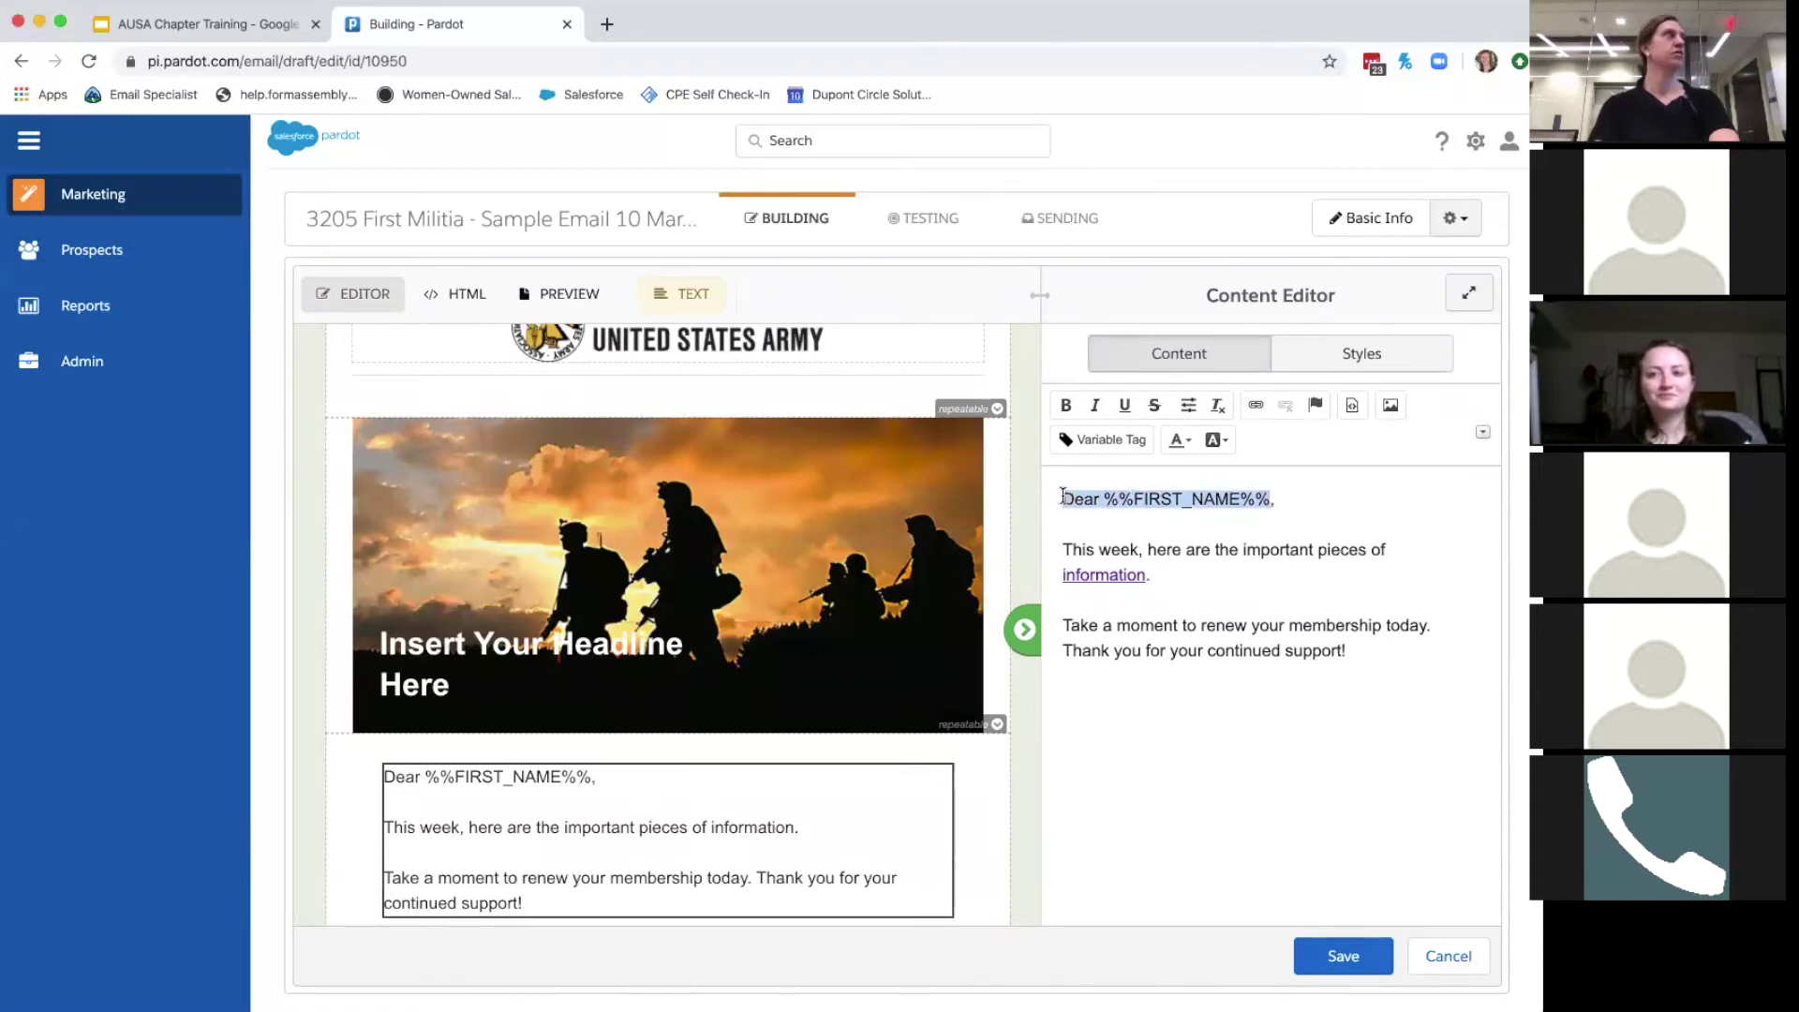
text(Good afternoon,)
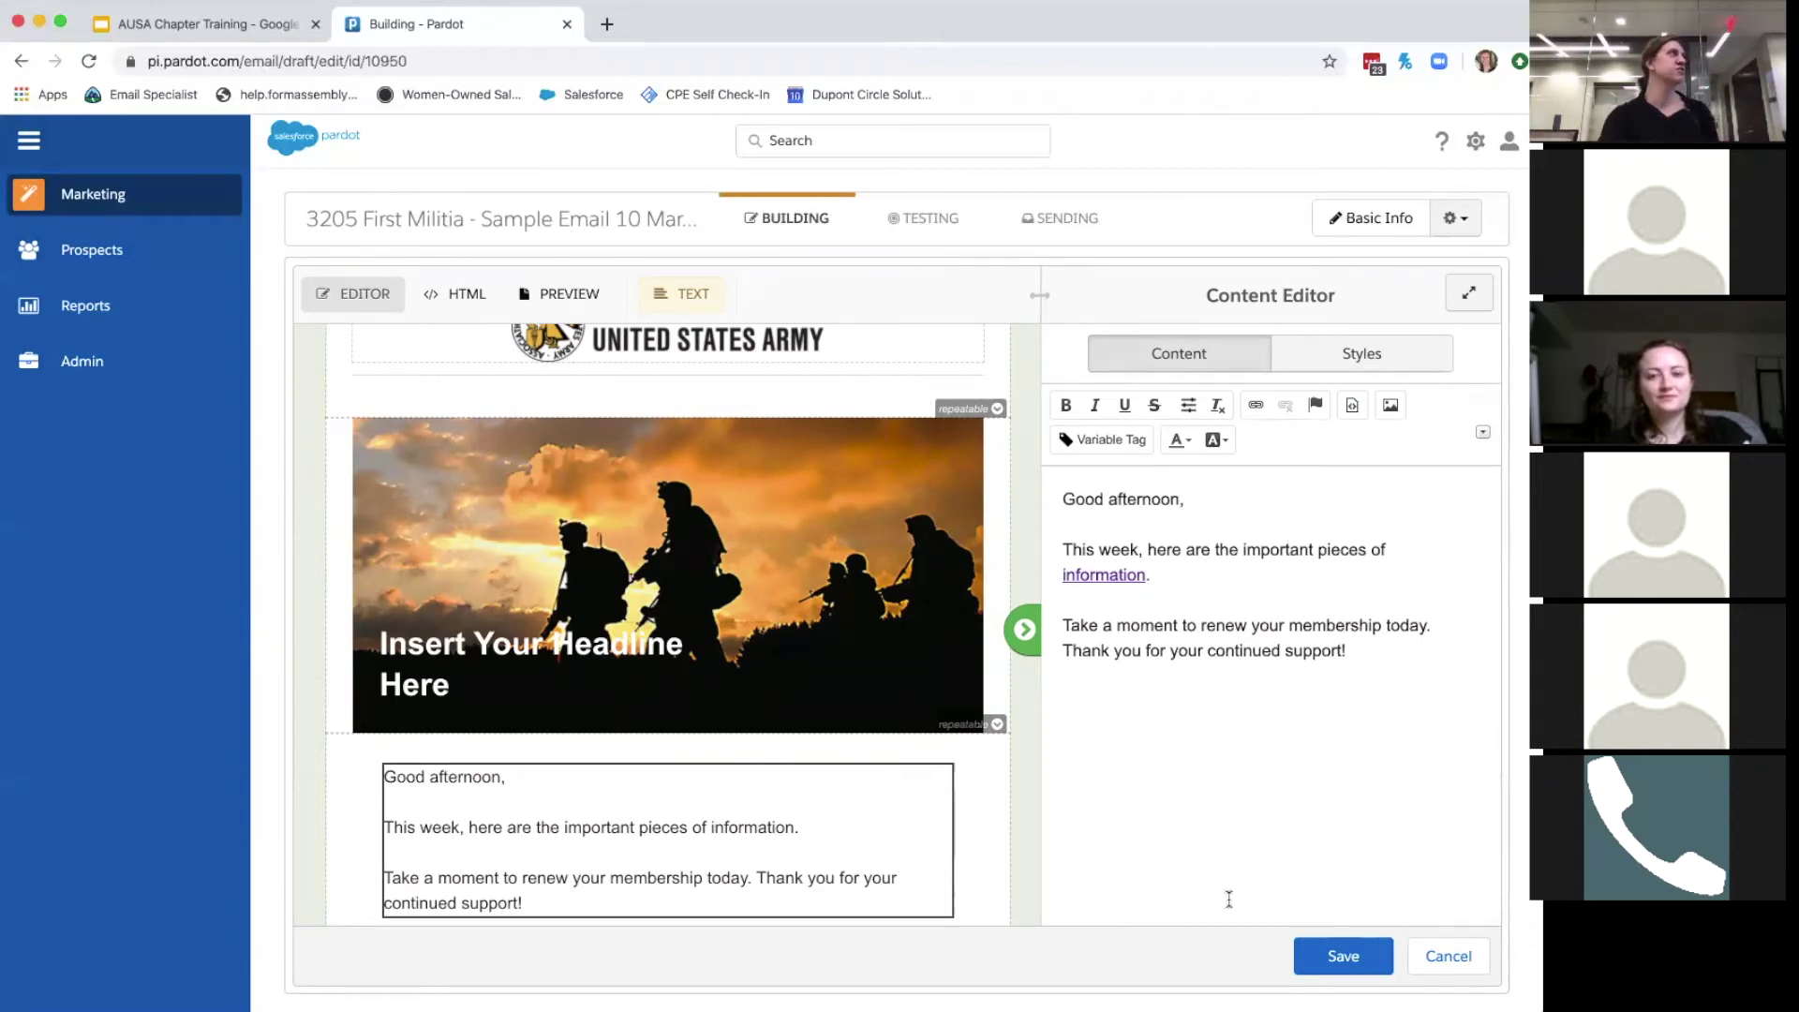
click(1342, 970)
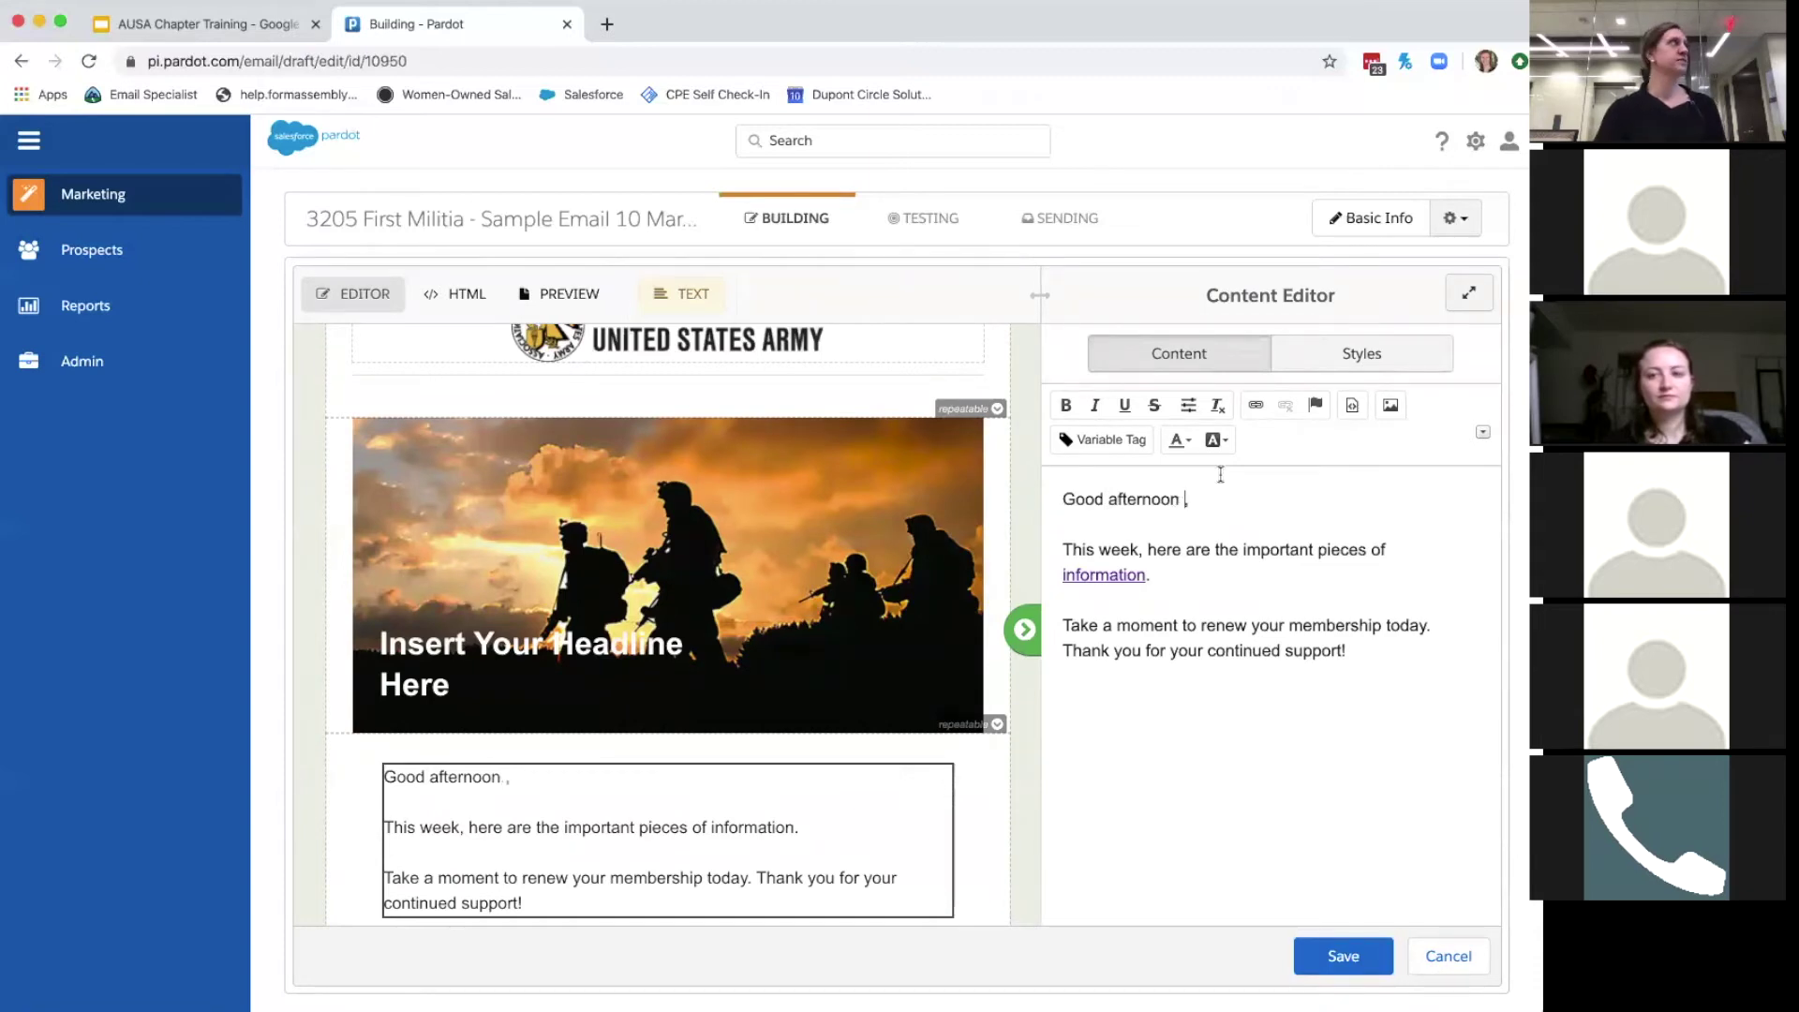
click(1105, 440)
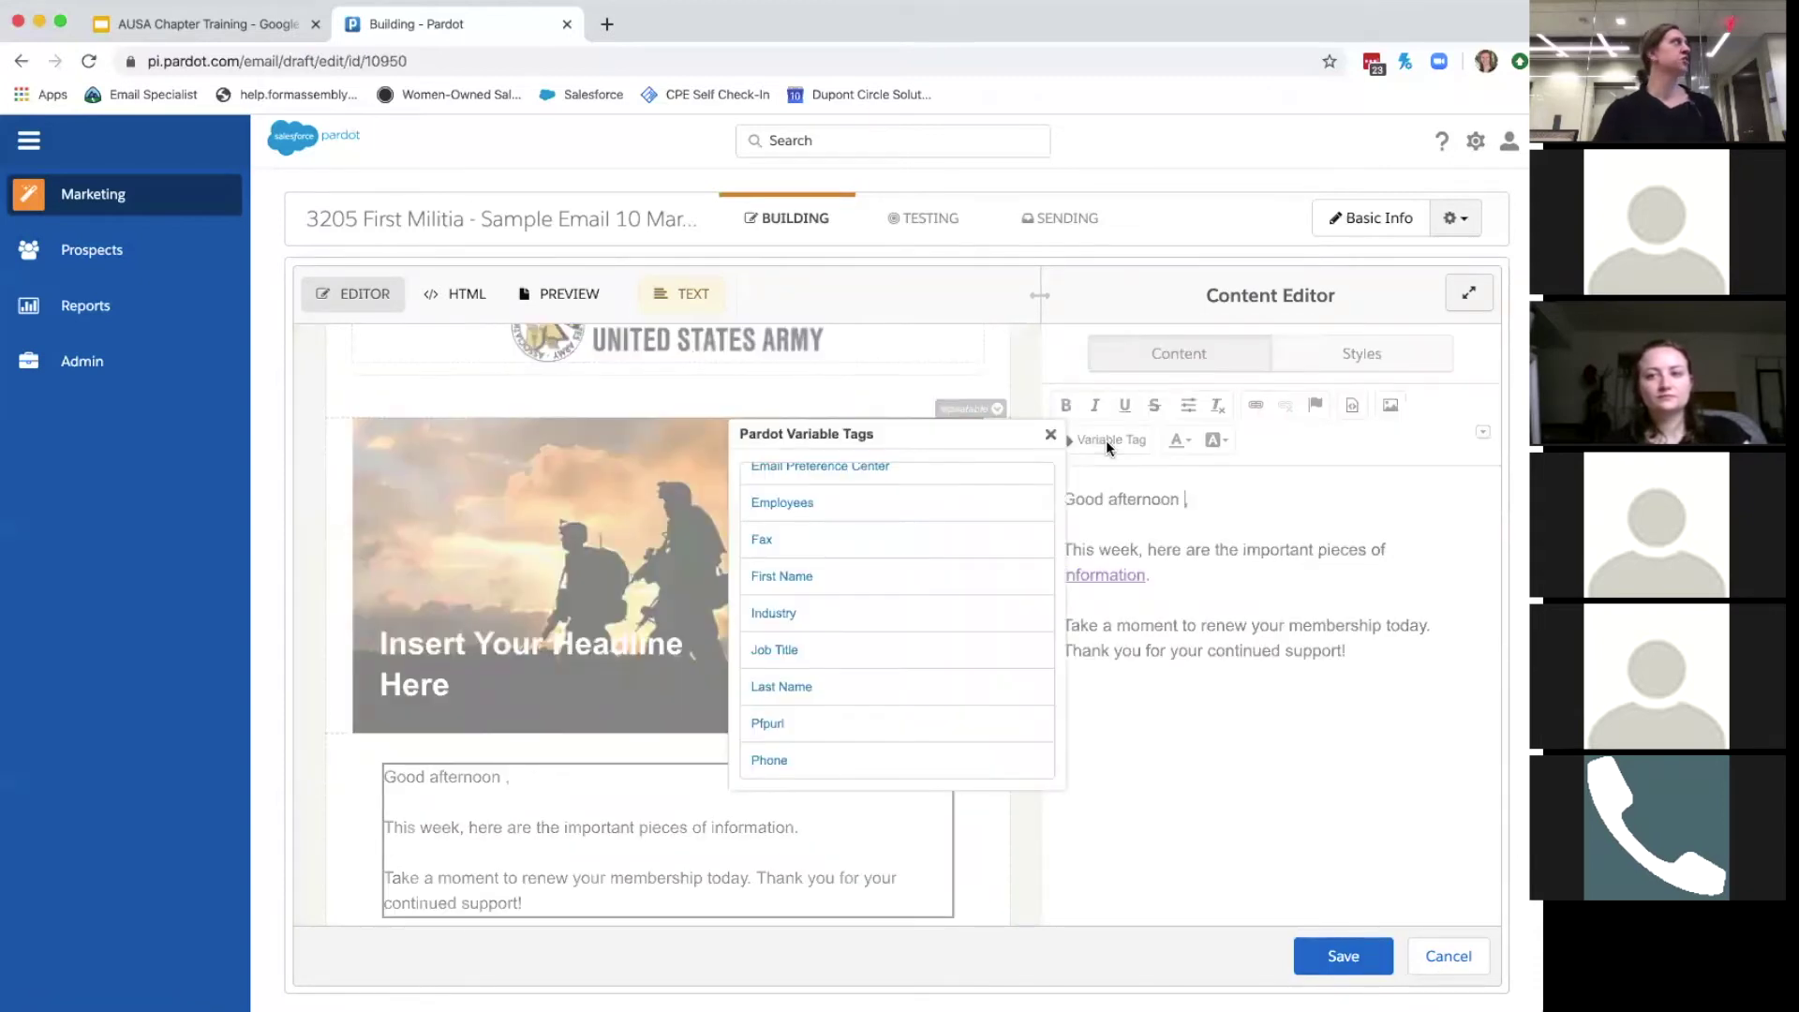
click(792, 576)
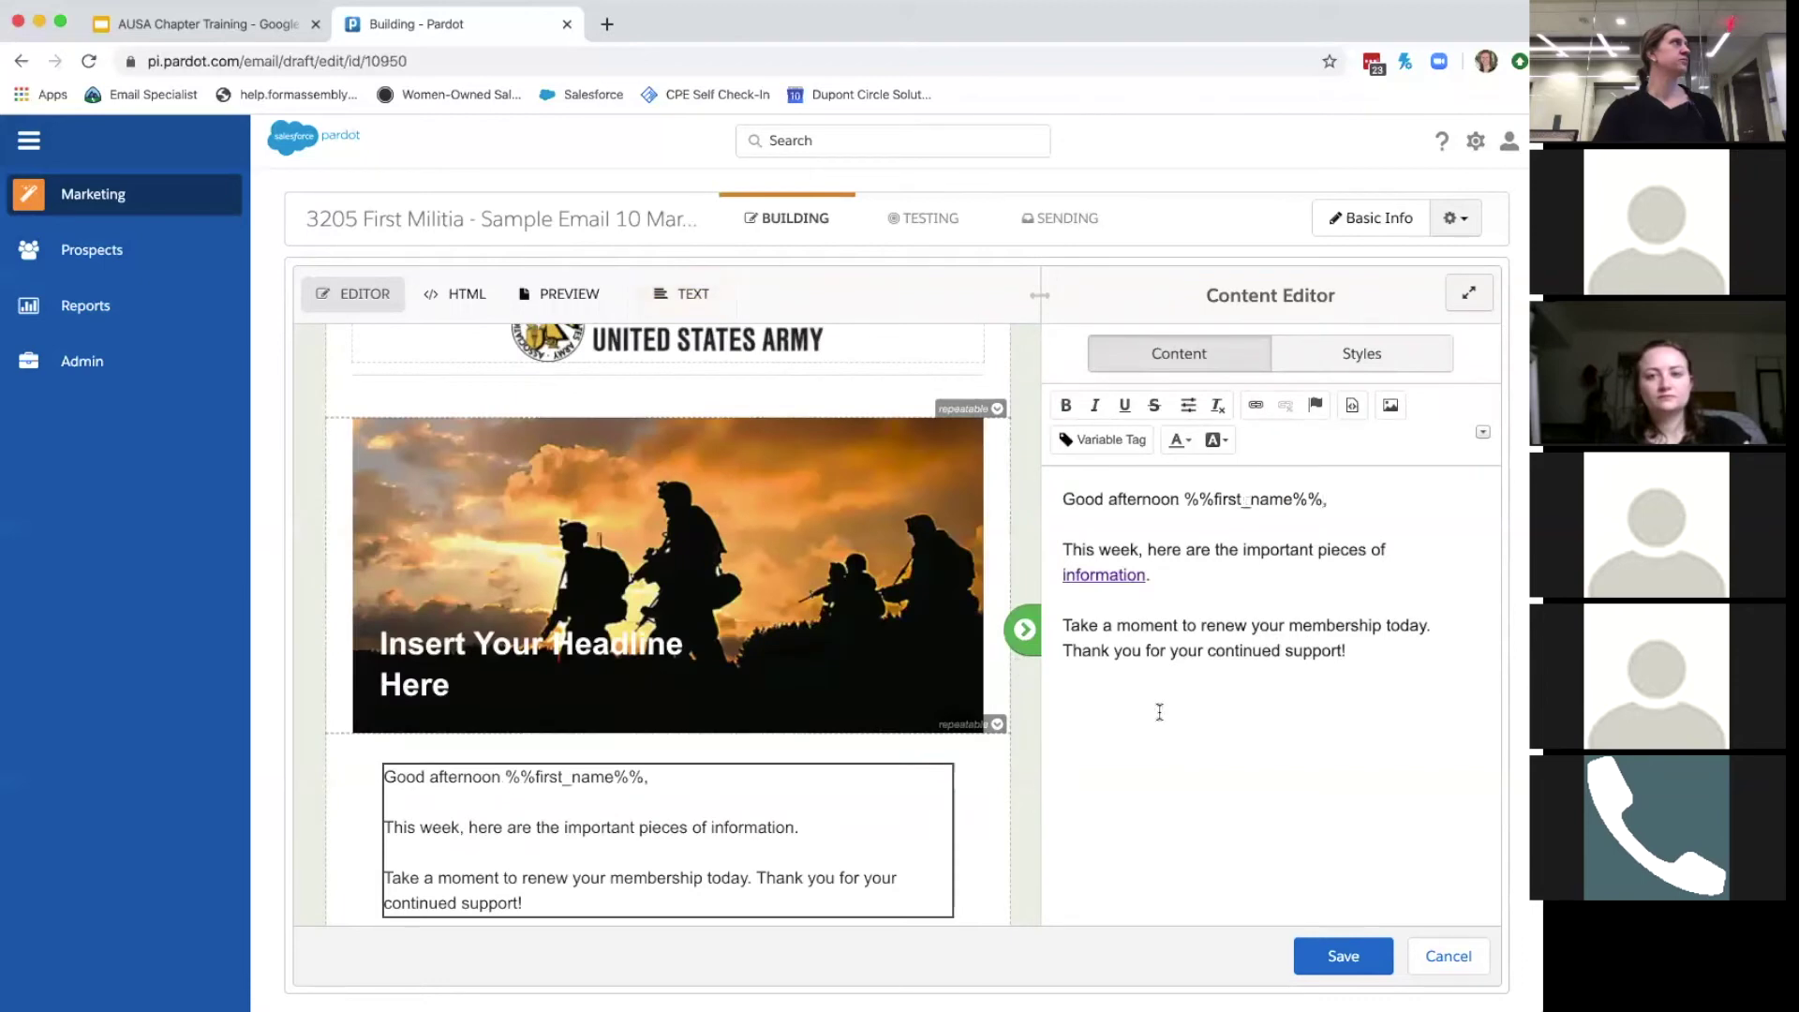
click(1337, 940)
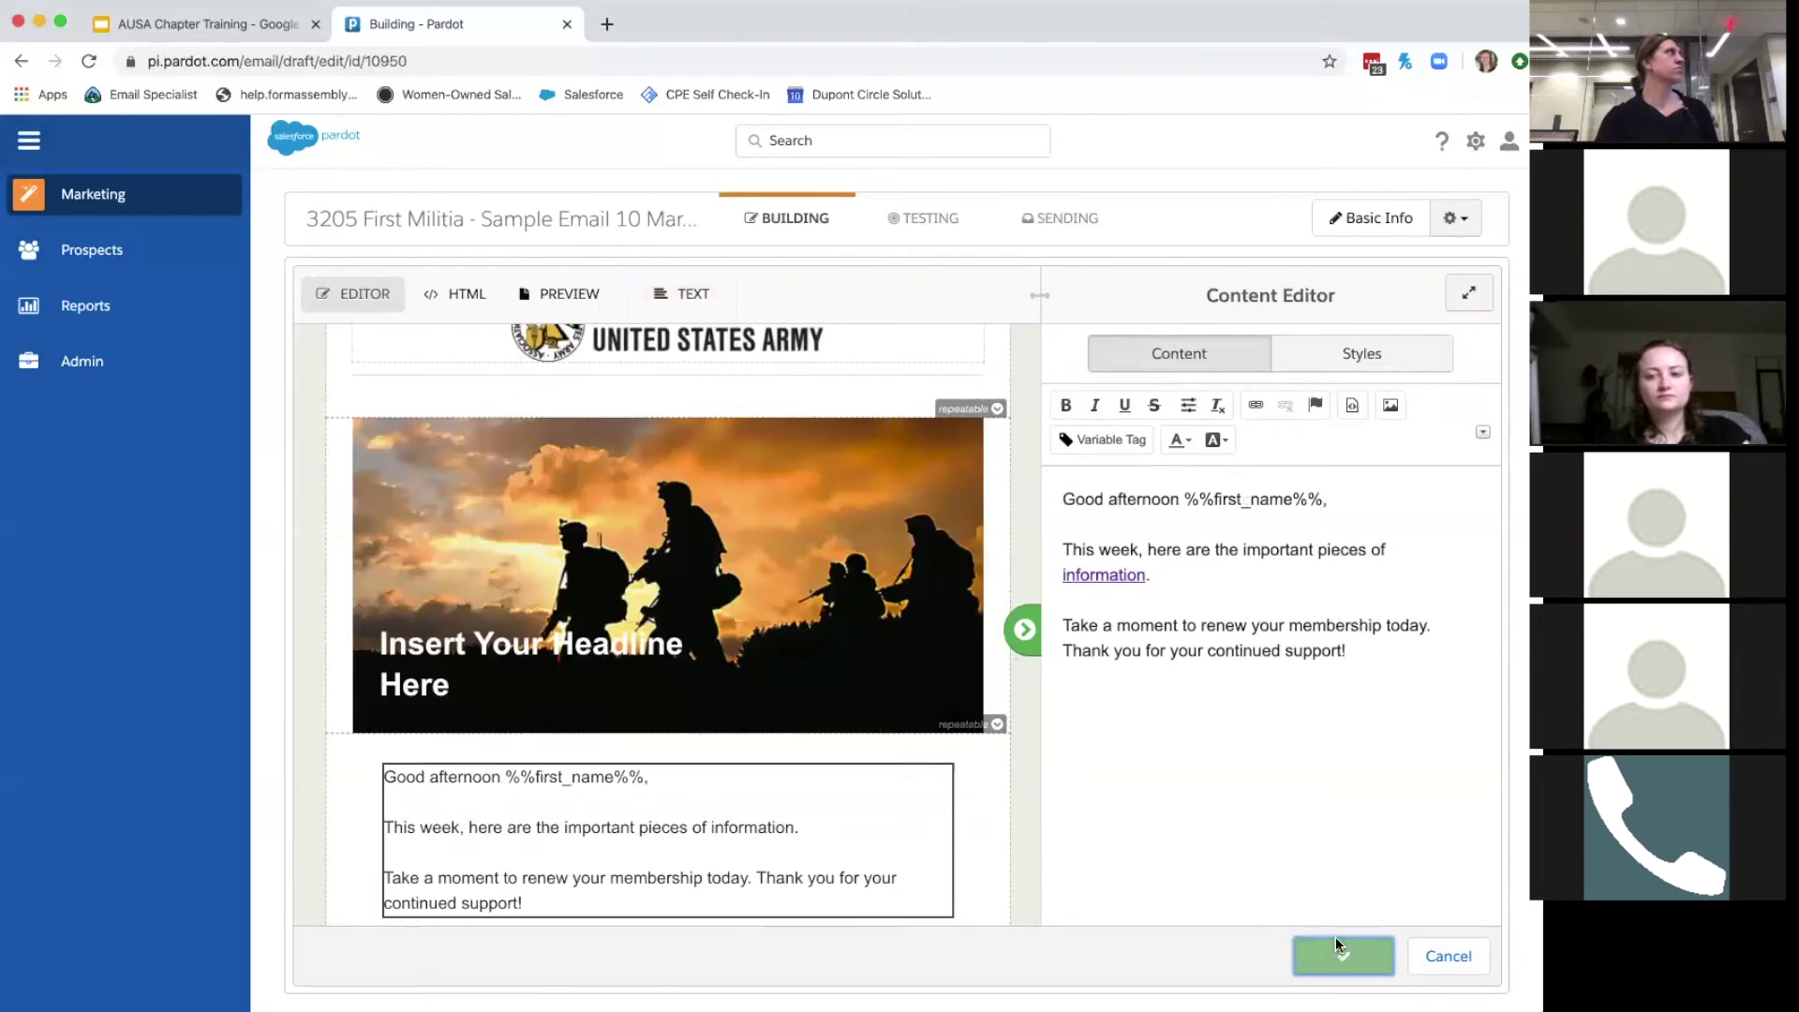
Examine the email's HTML source and its rendered preview.
click(448, 296)
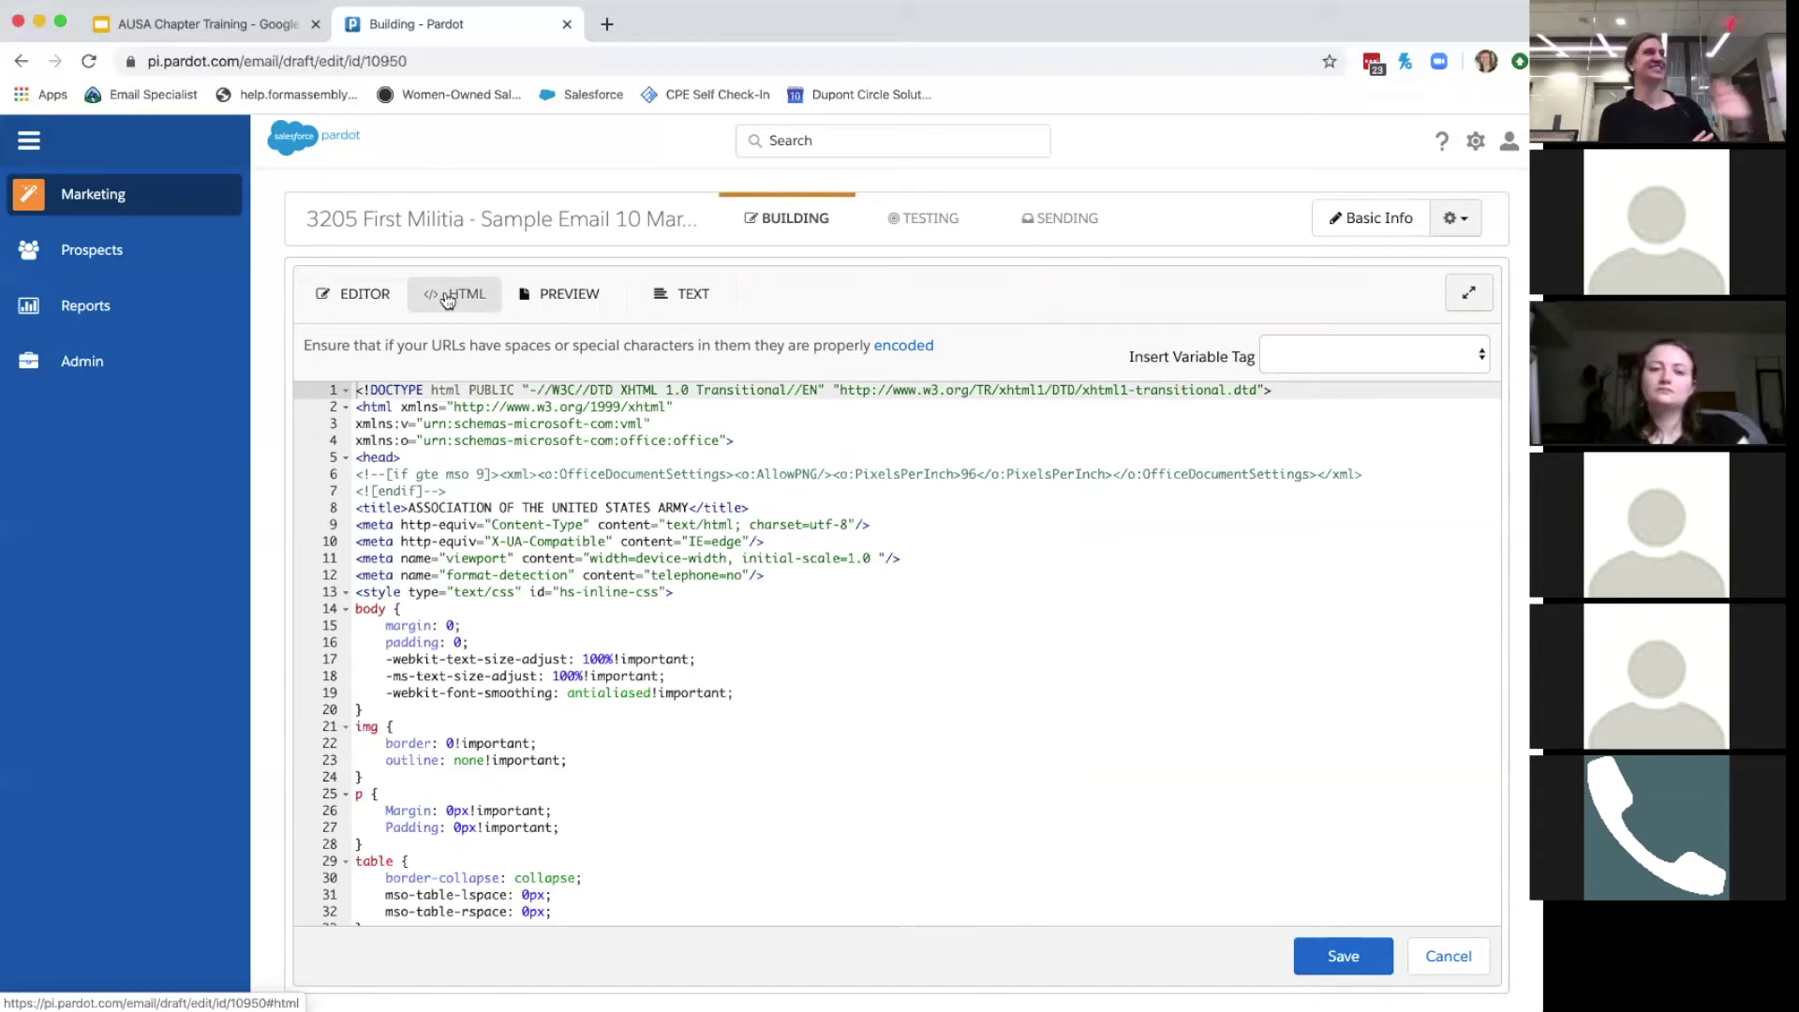
click(548, 296)
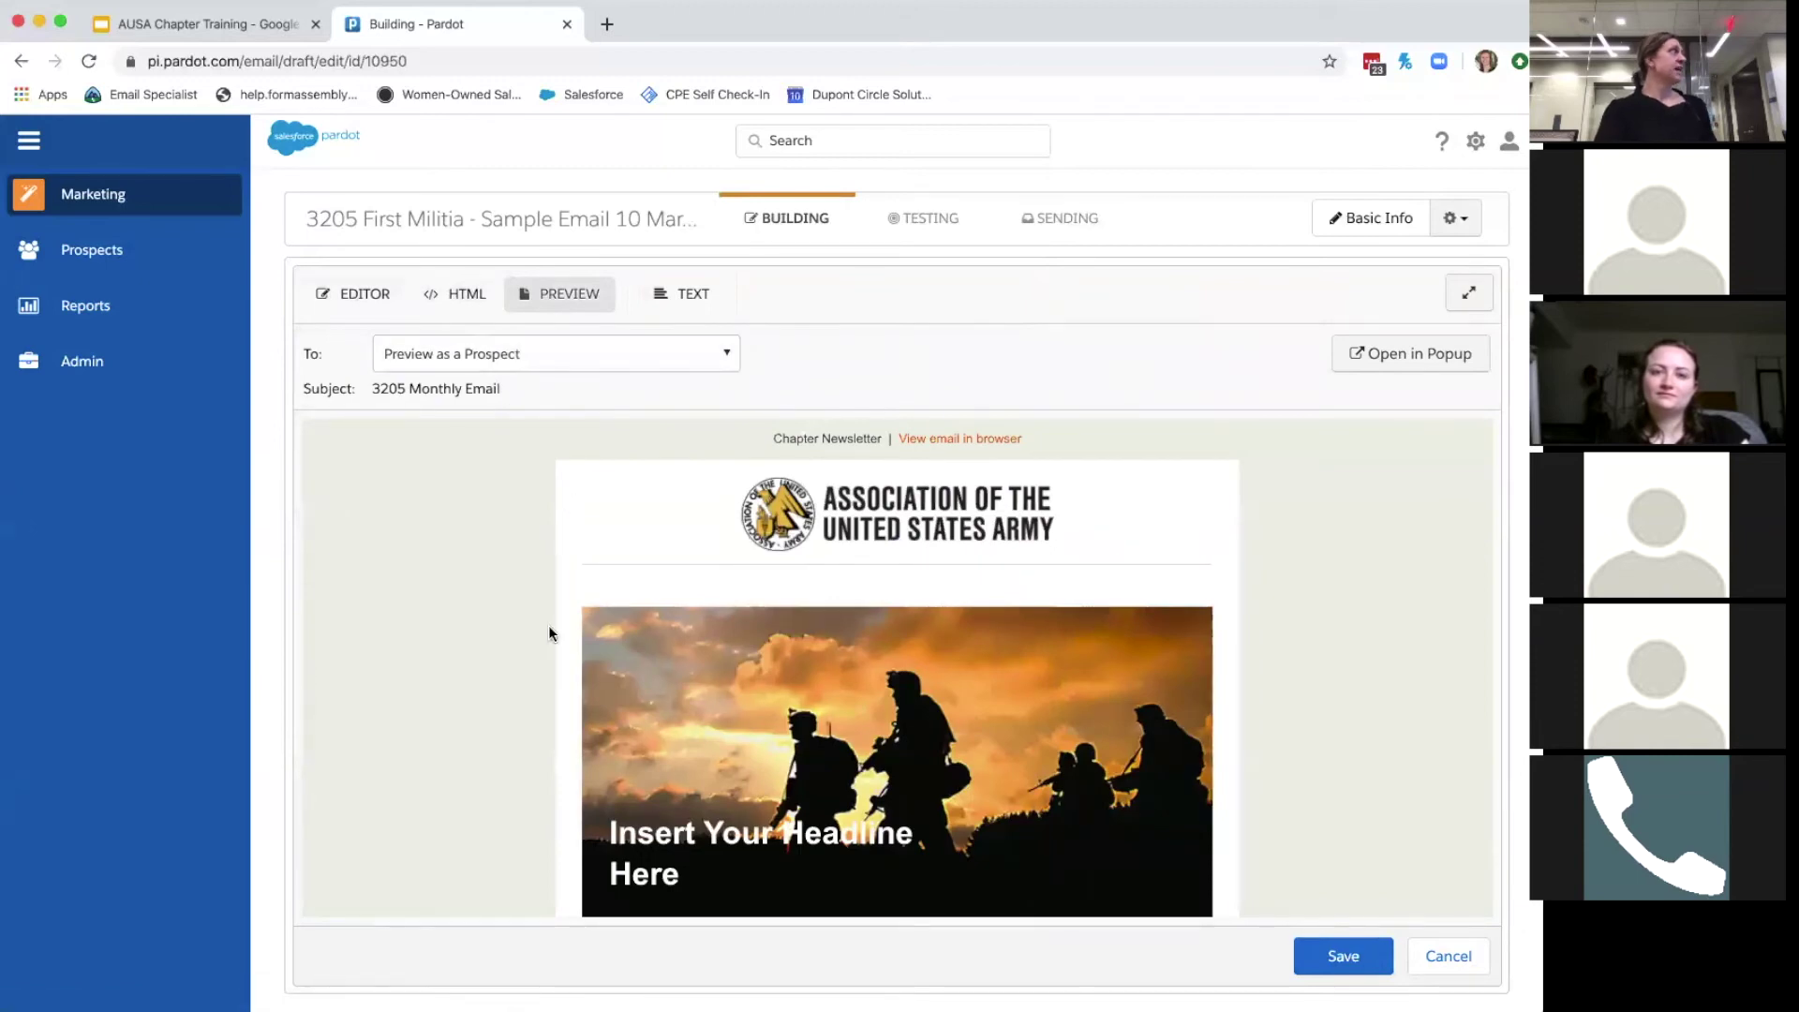
Preview the email as a specific prospect from the prospect list and check how the greeting's first-name tag renders.
scroll(548, 646, down, 5)
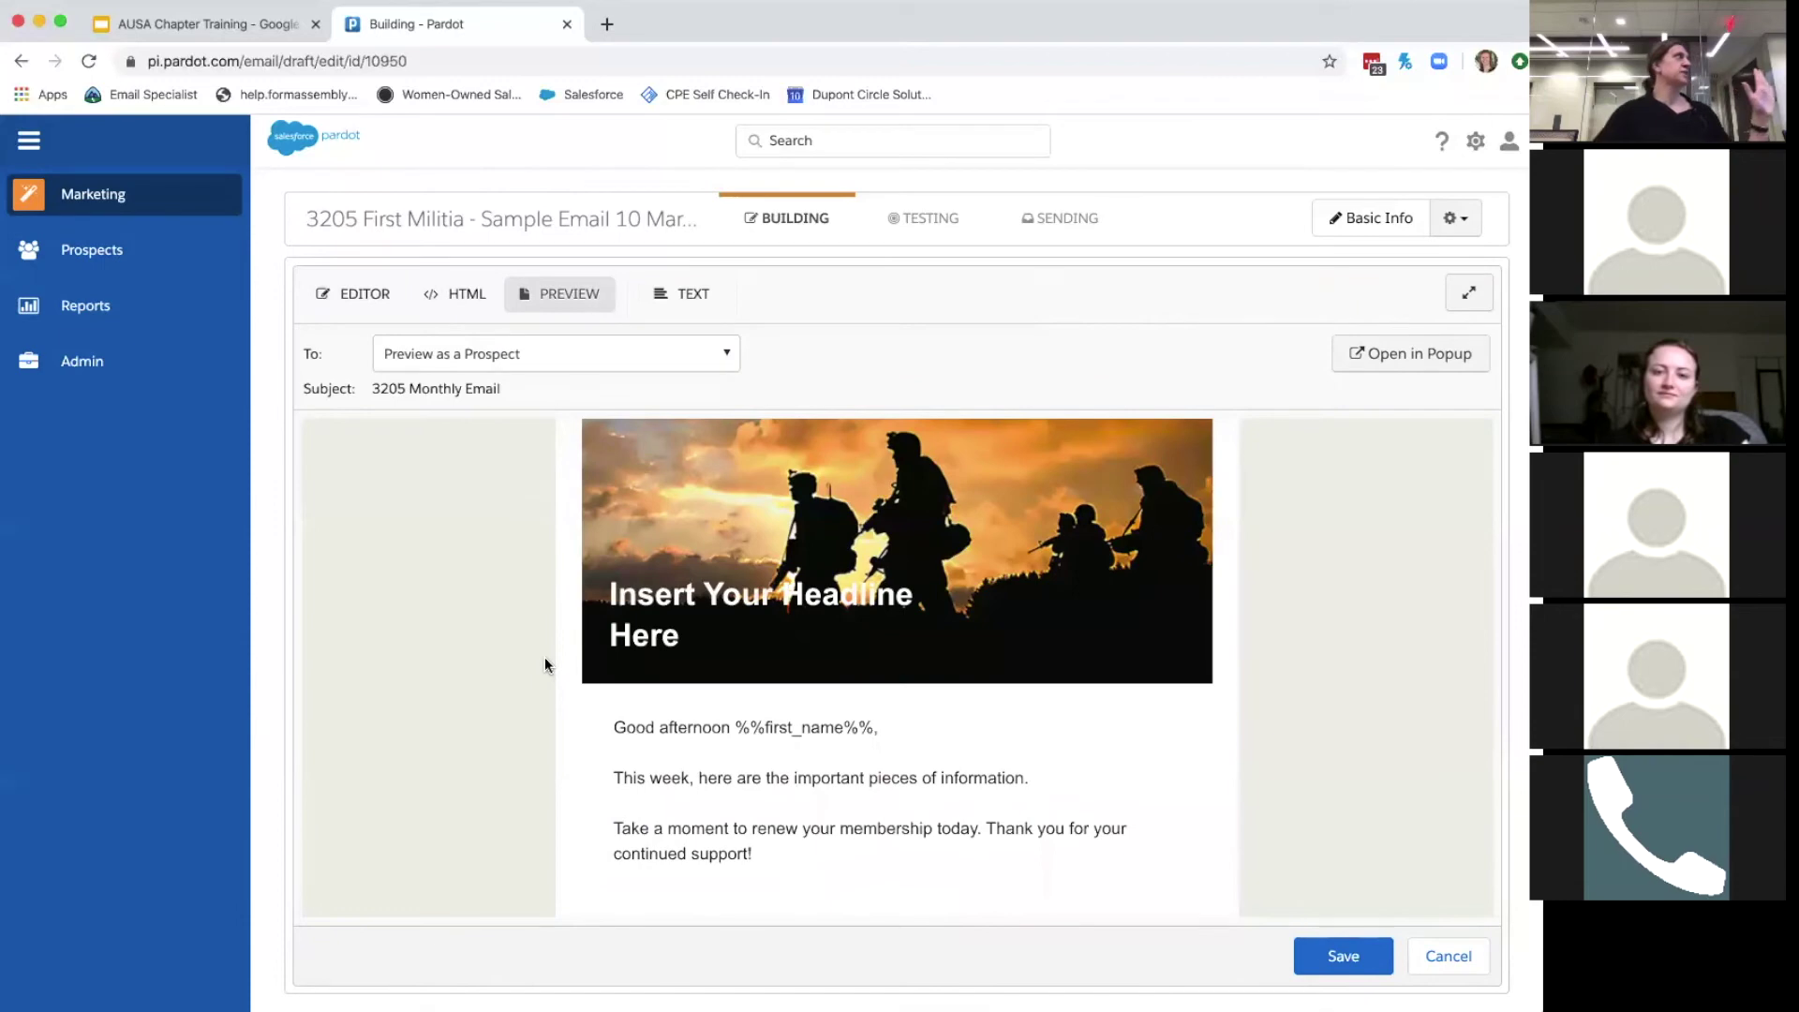
click(571, 364)
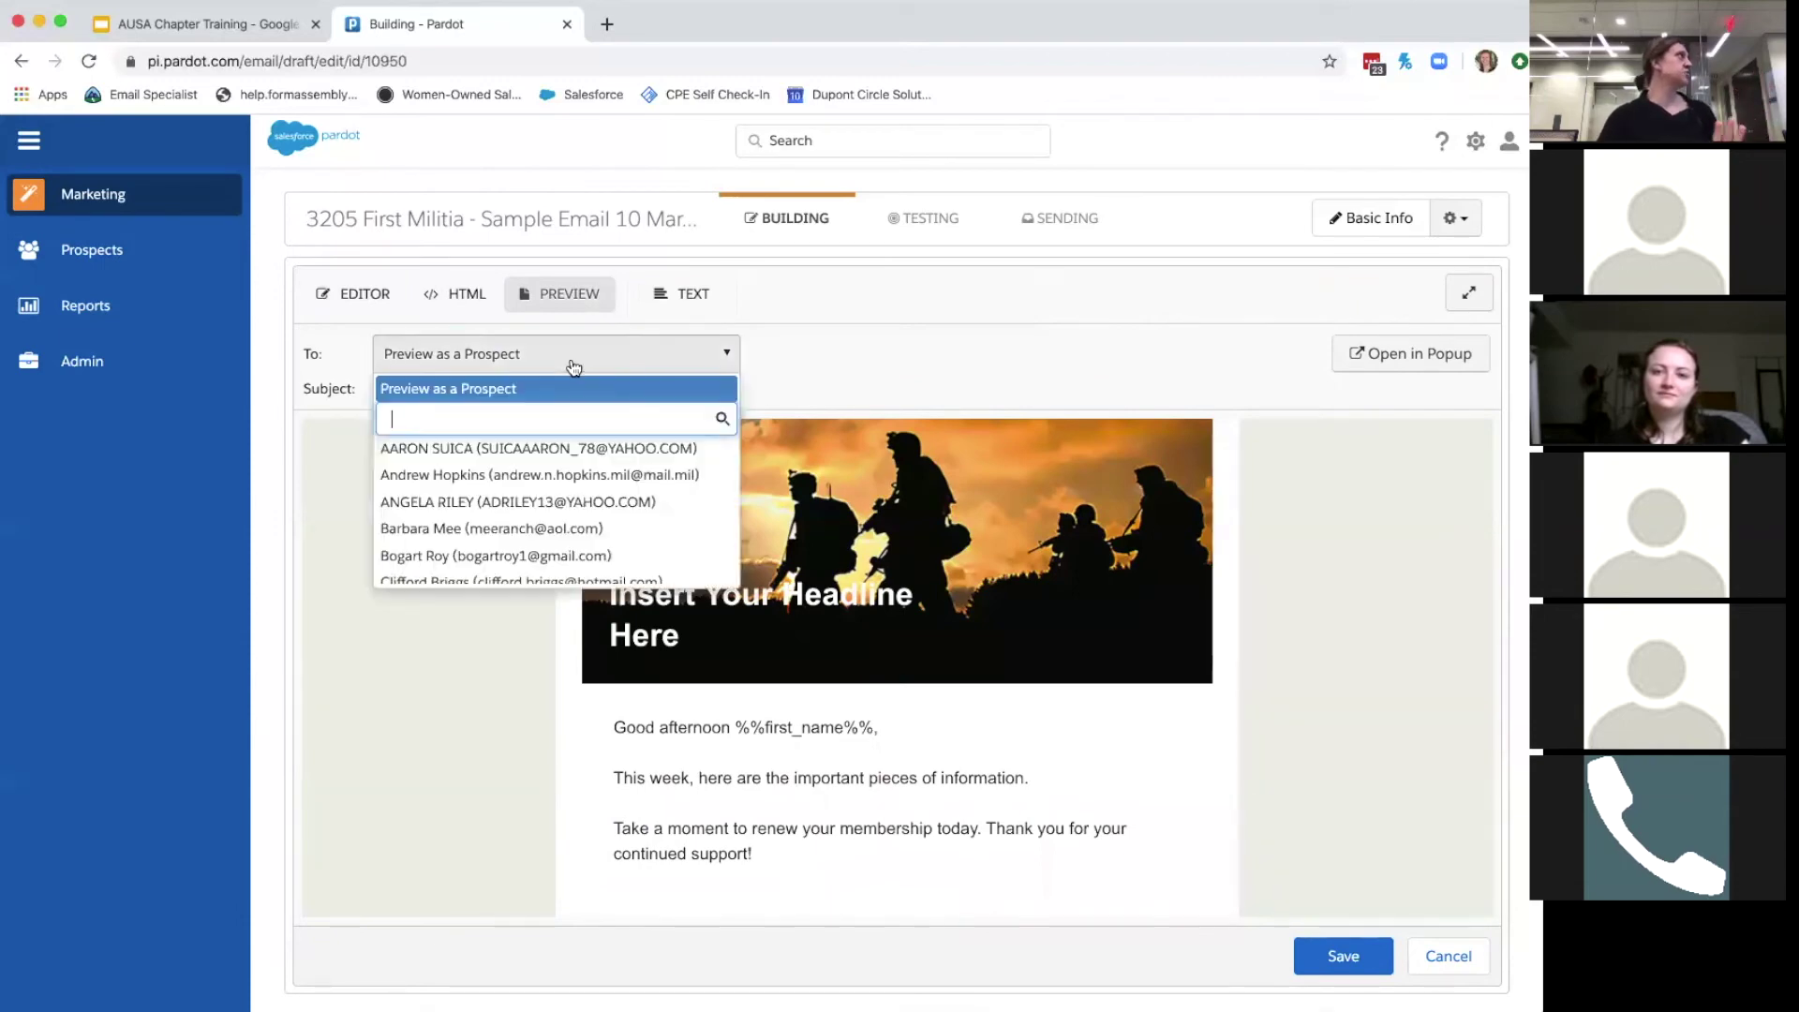
click(504, 475)
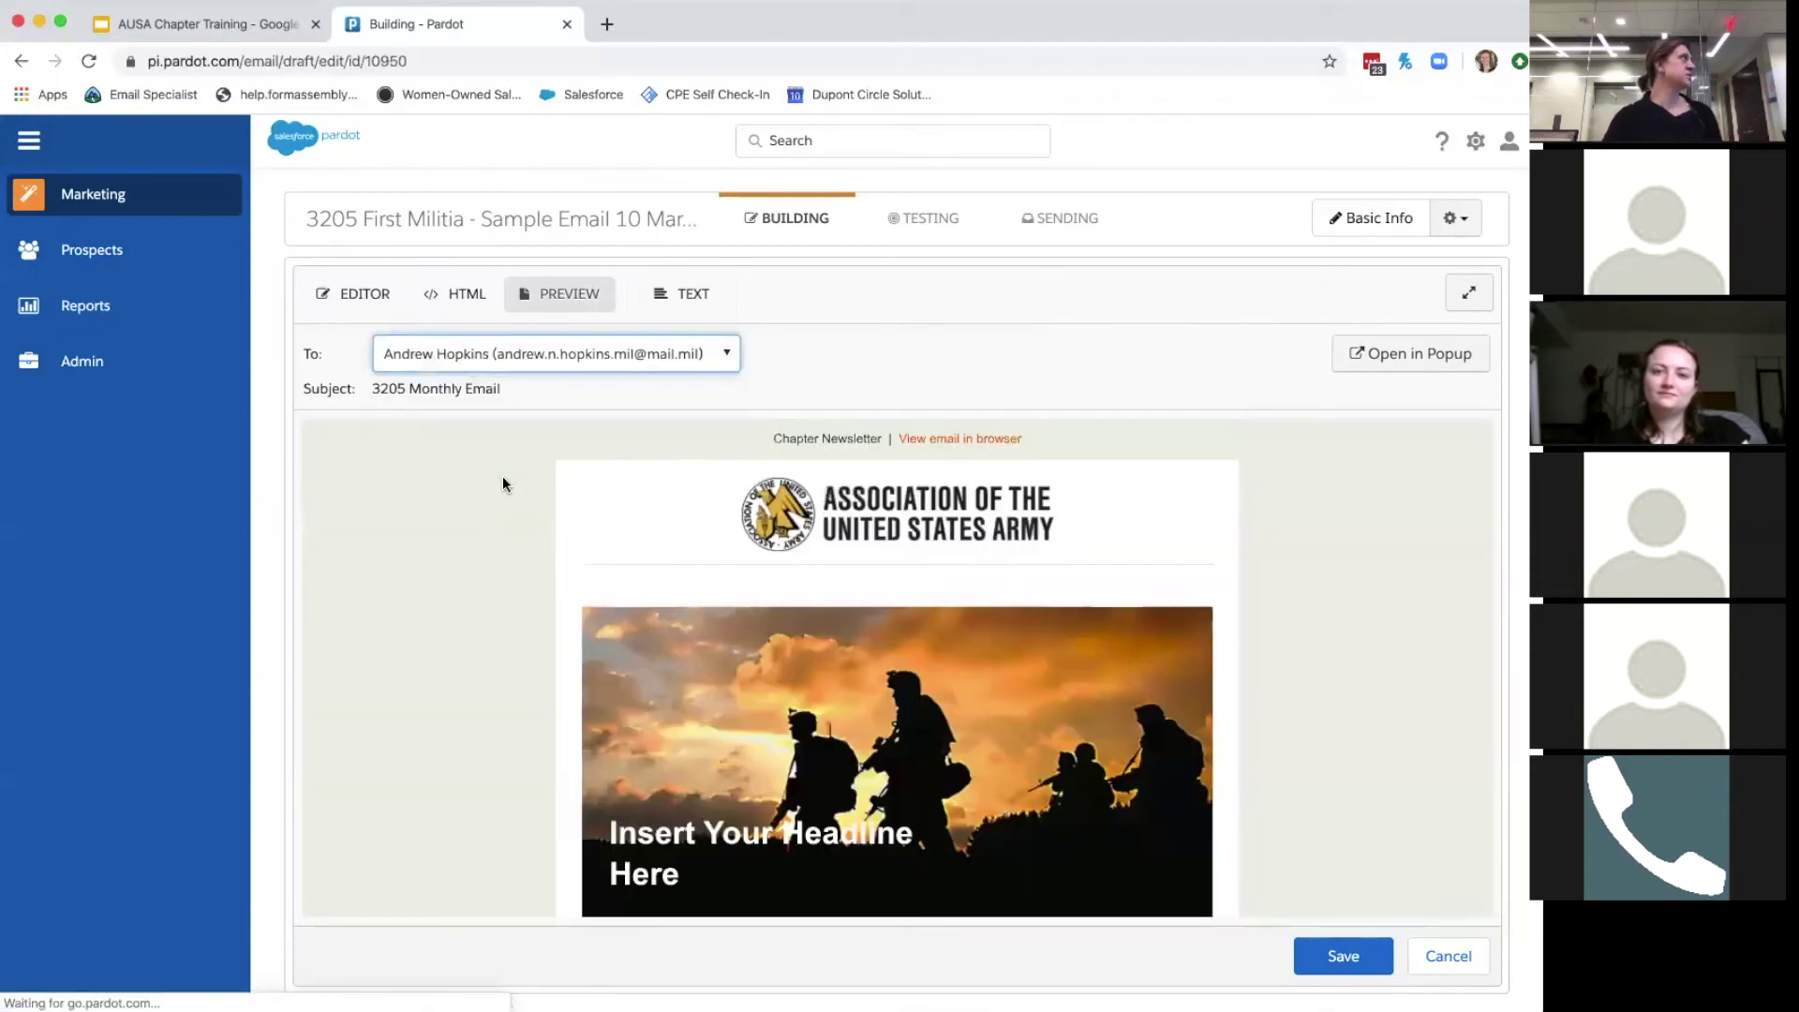
scroll(590, 815, down, 3)
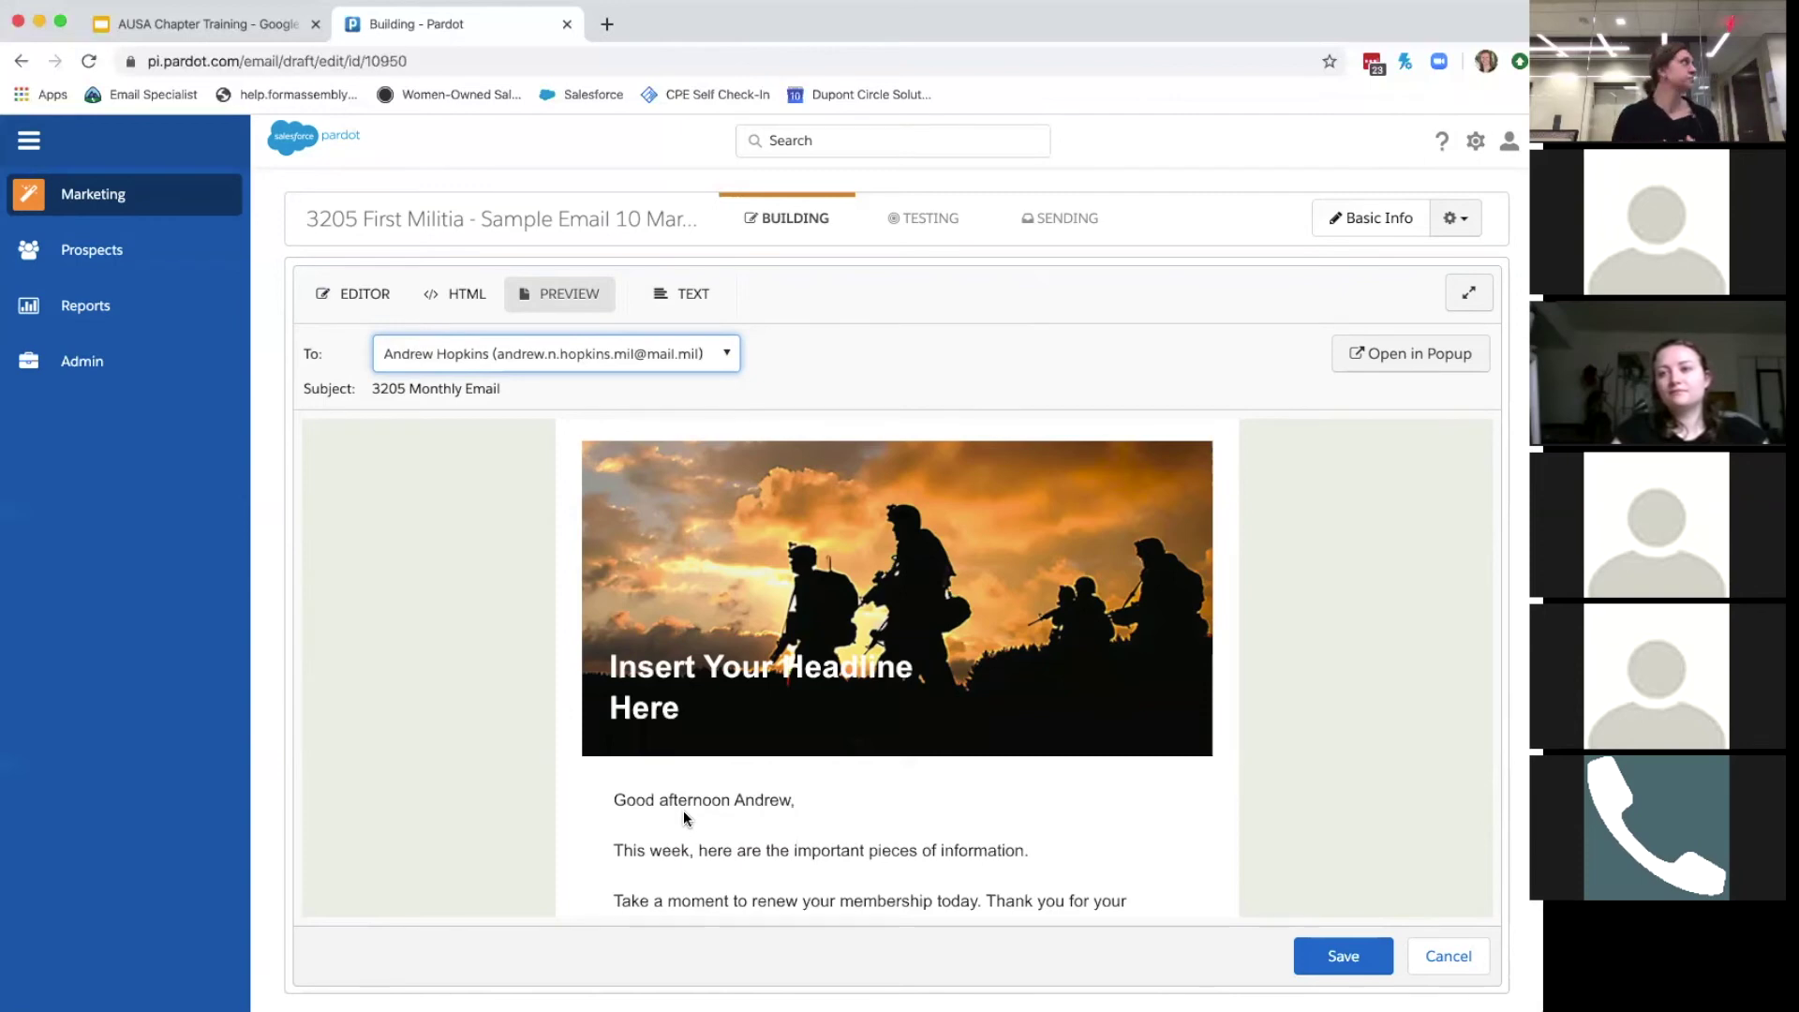
Sync the email's plain-text version from its HTML content and save the email.
click(690, 297)
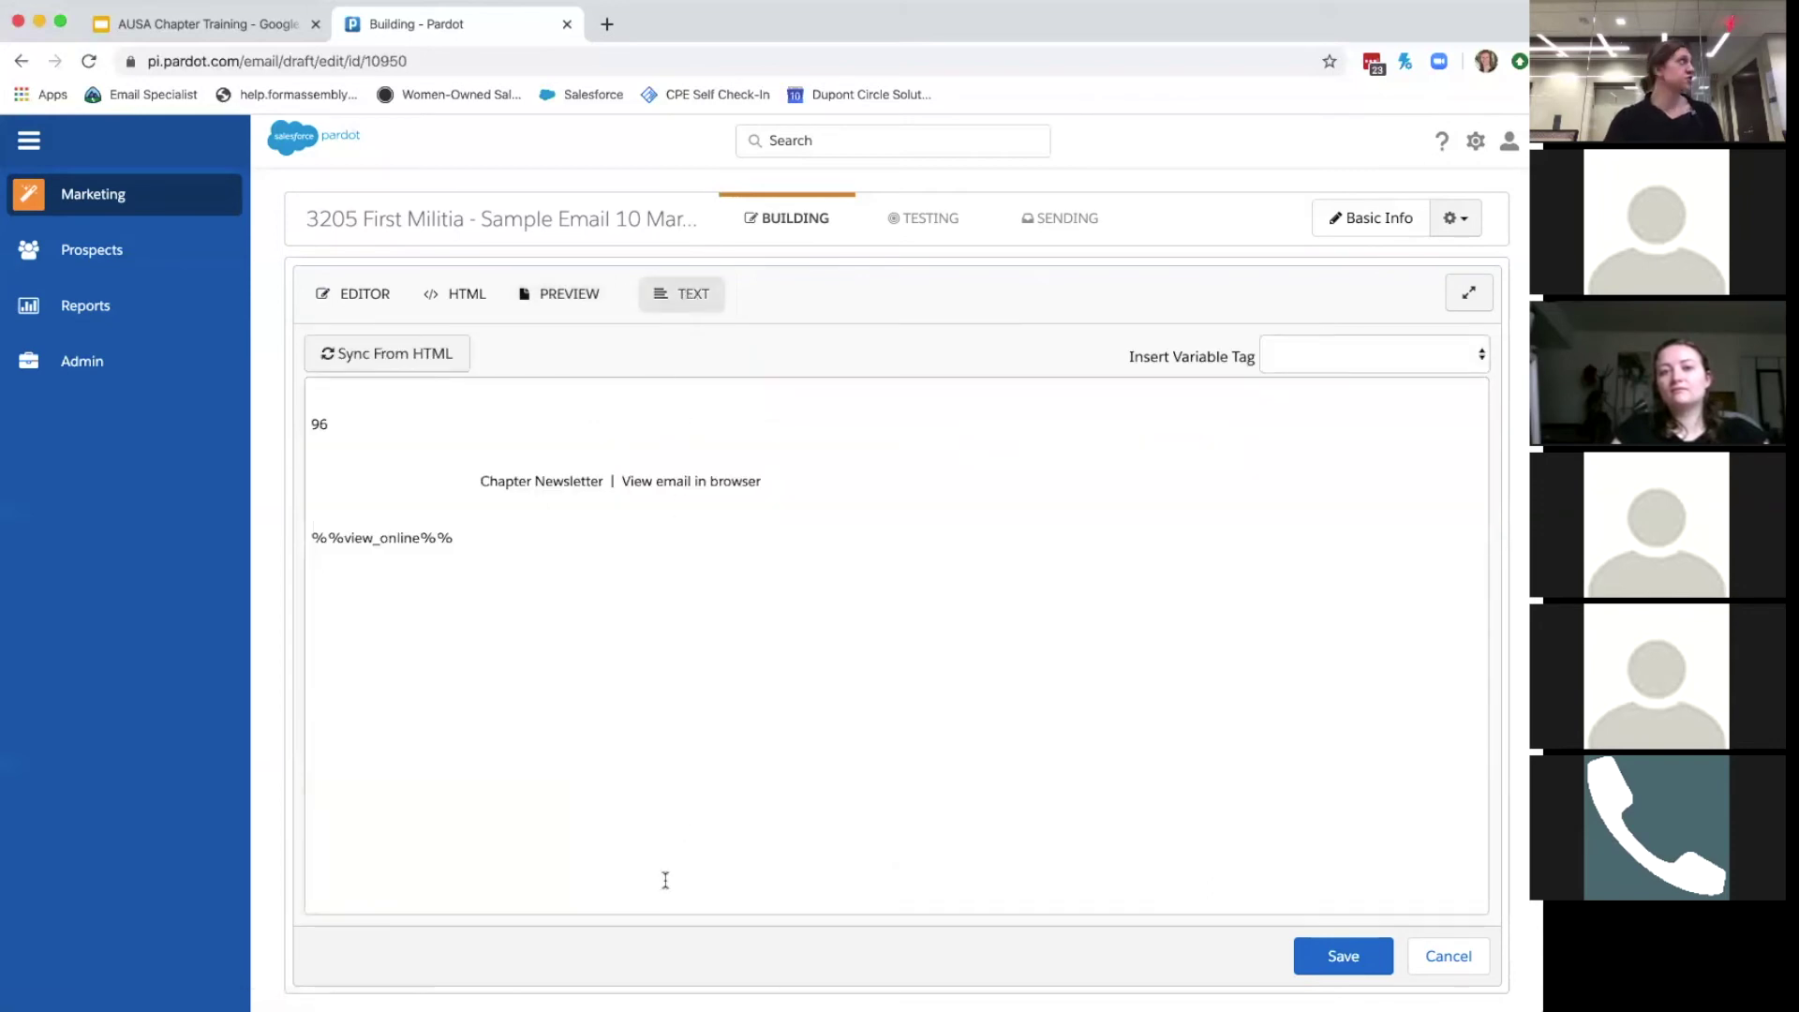
scroll(635, 723, down, 10)
scroll(635, 723, up, 10)
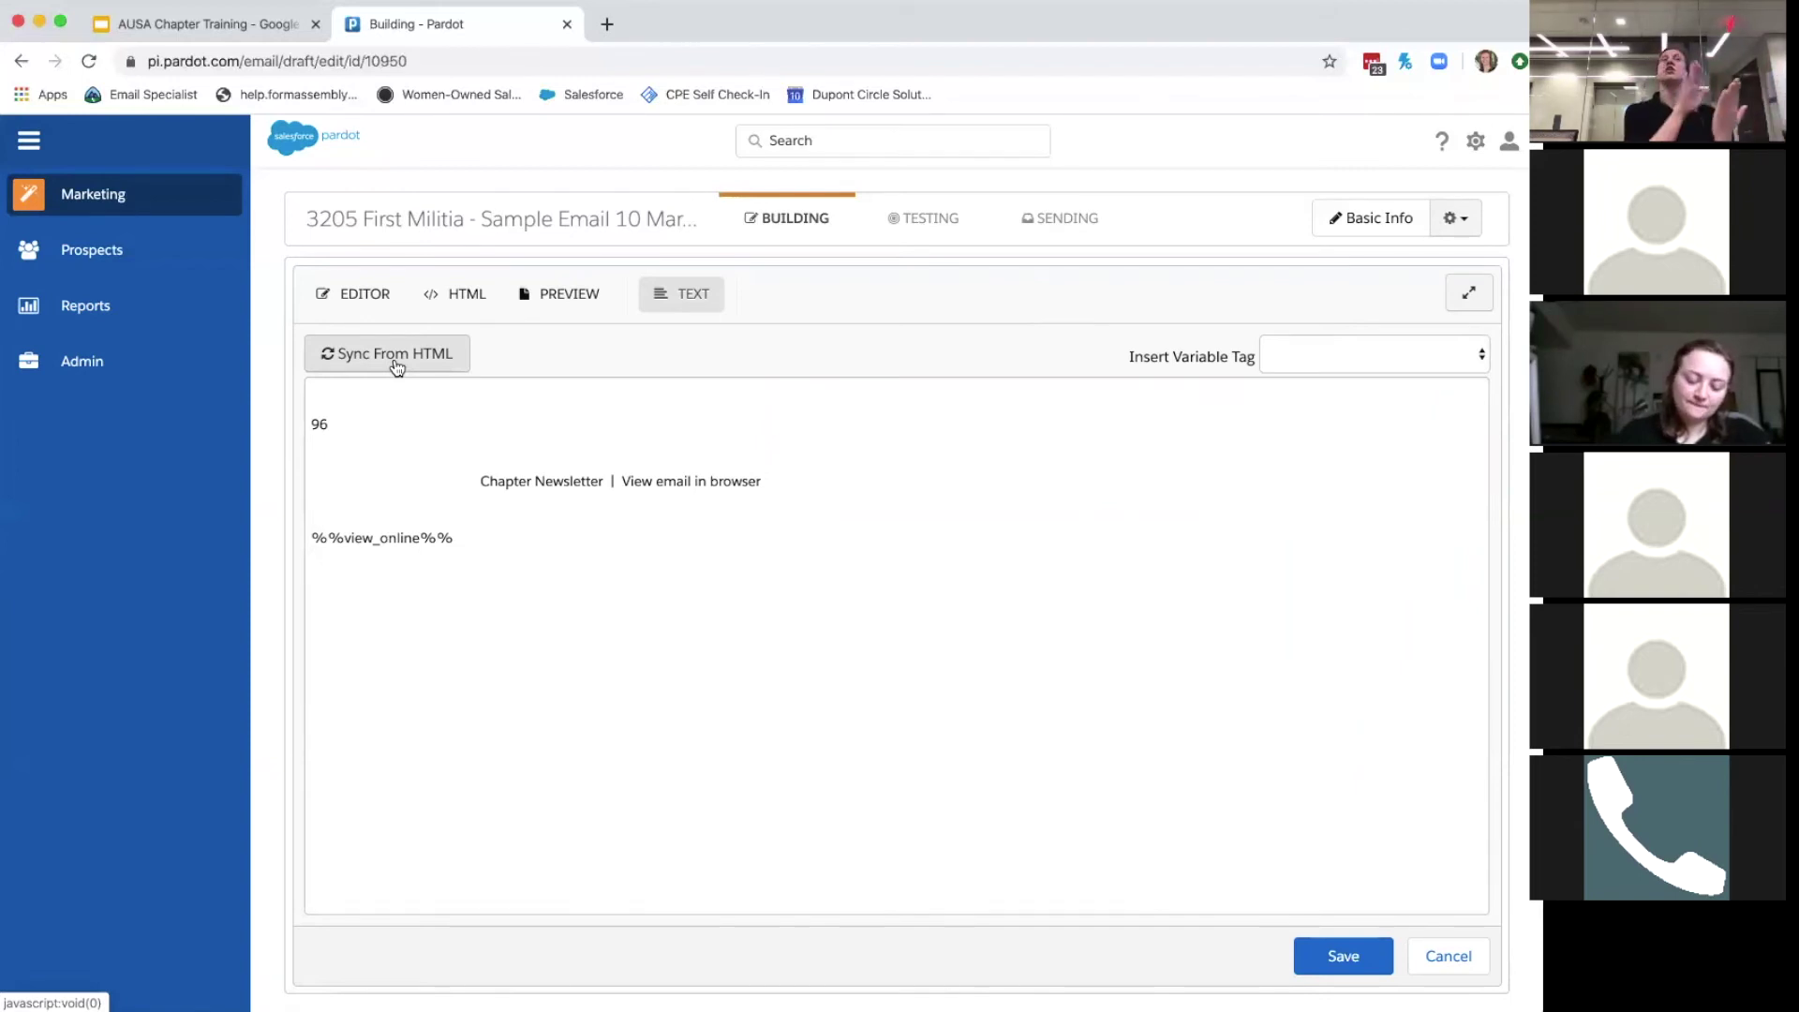
click(396, 360)
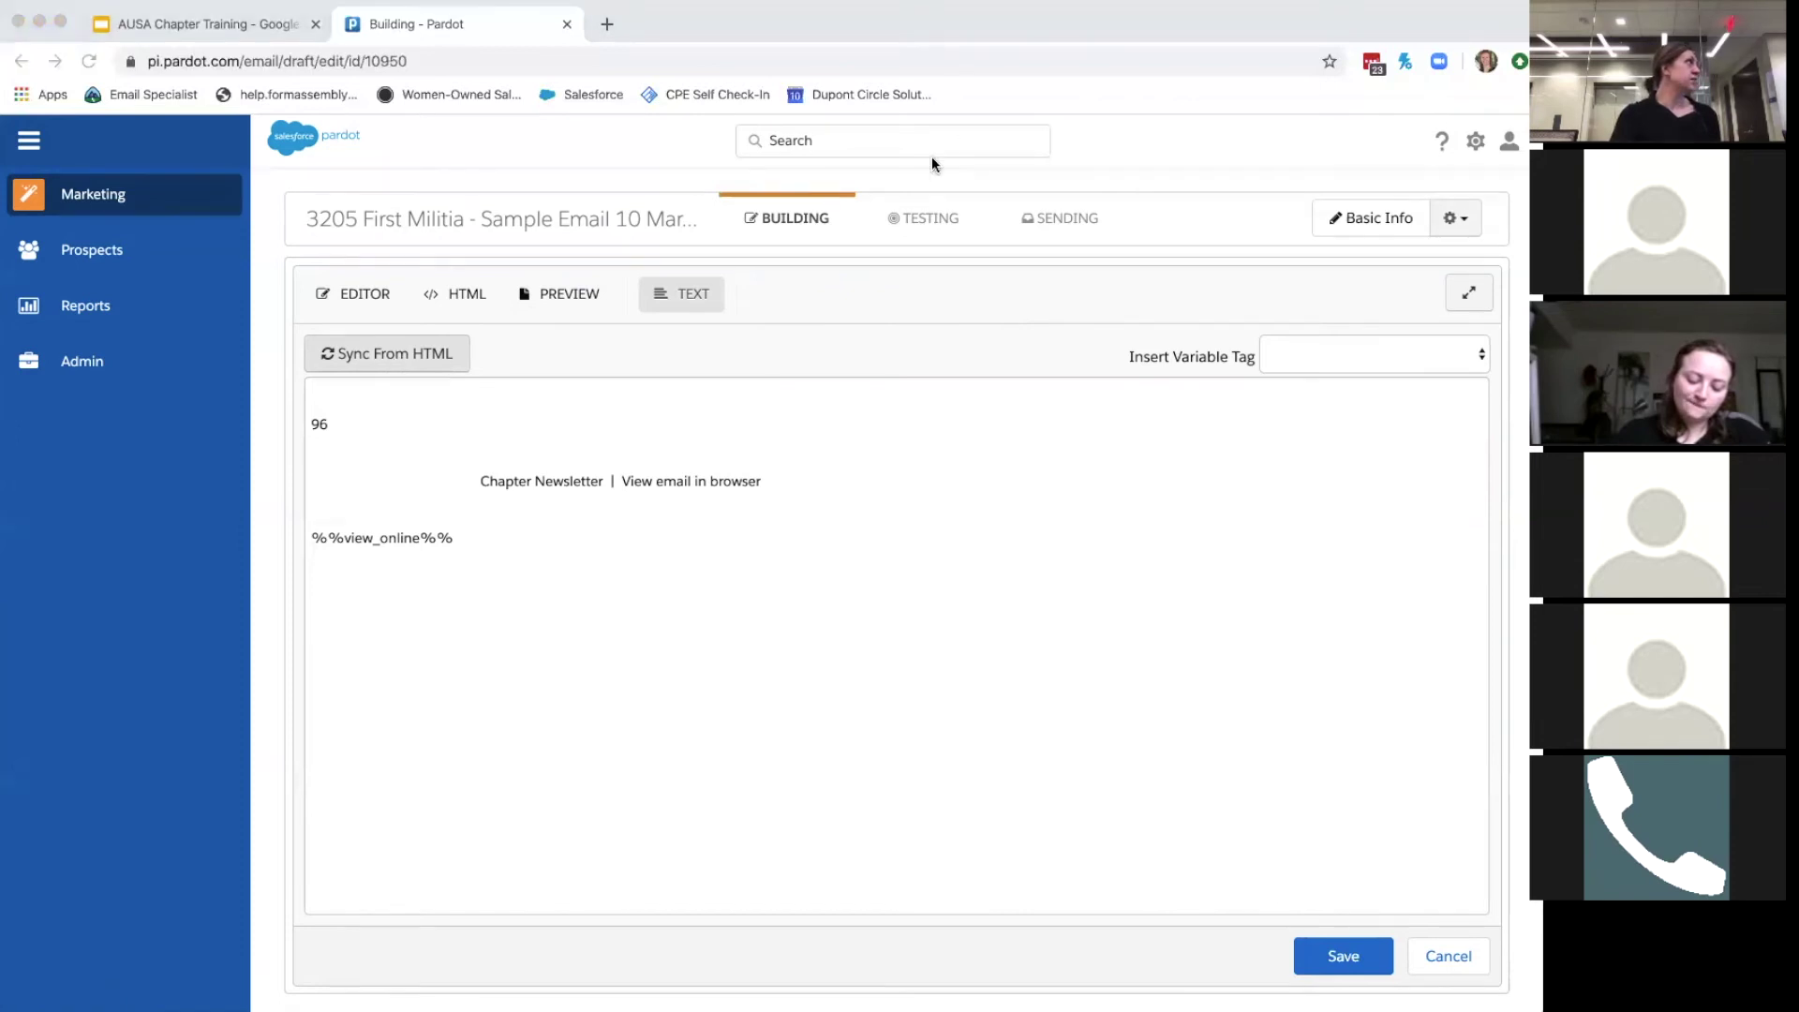
click(952, 177)
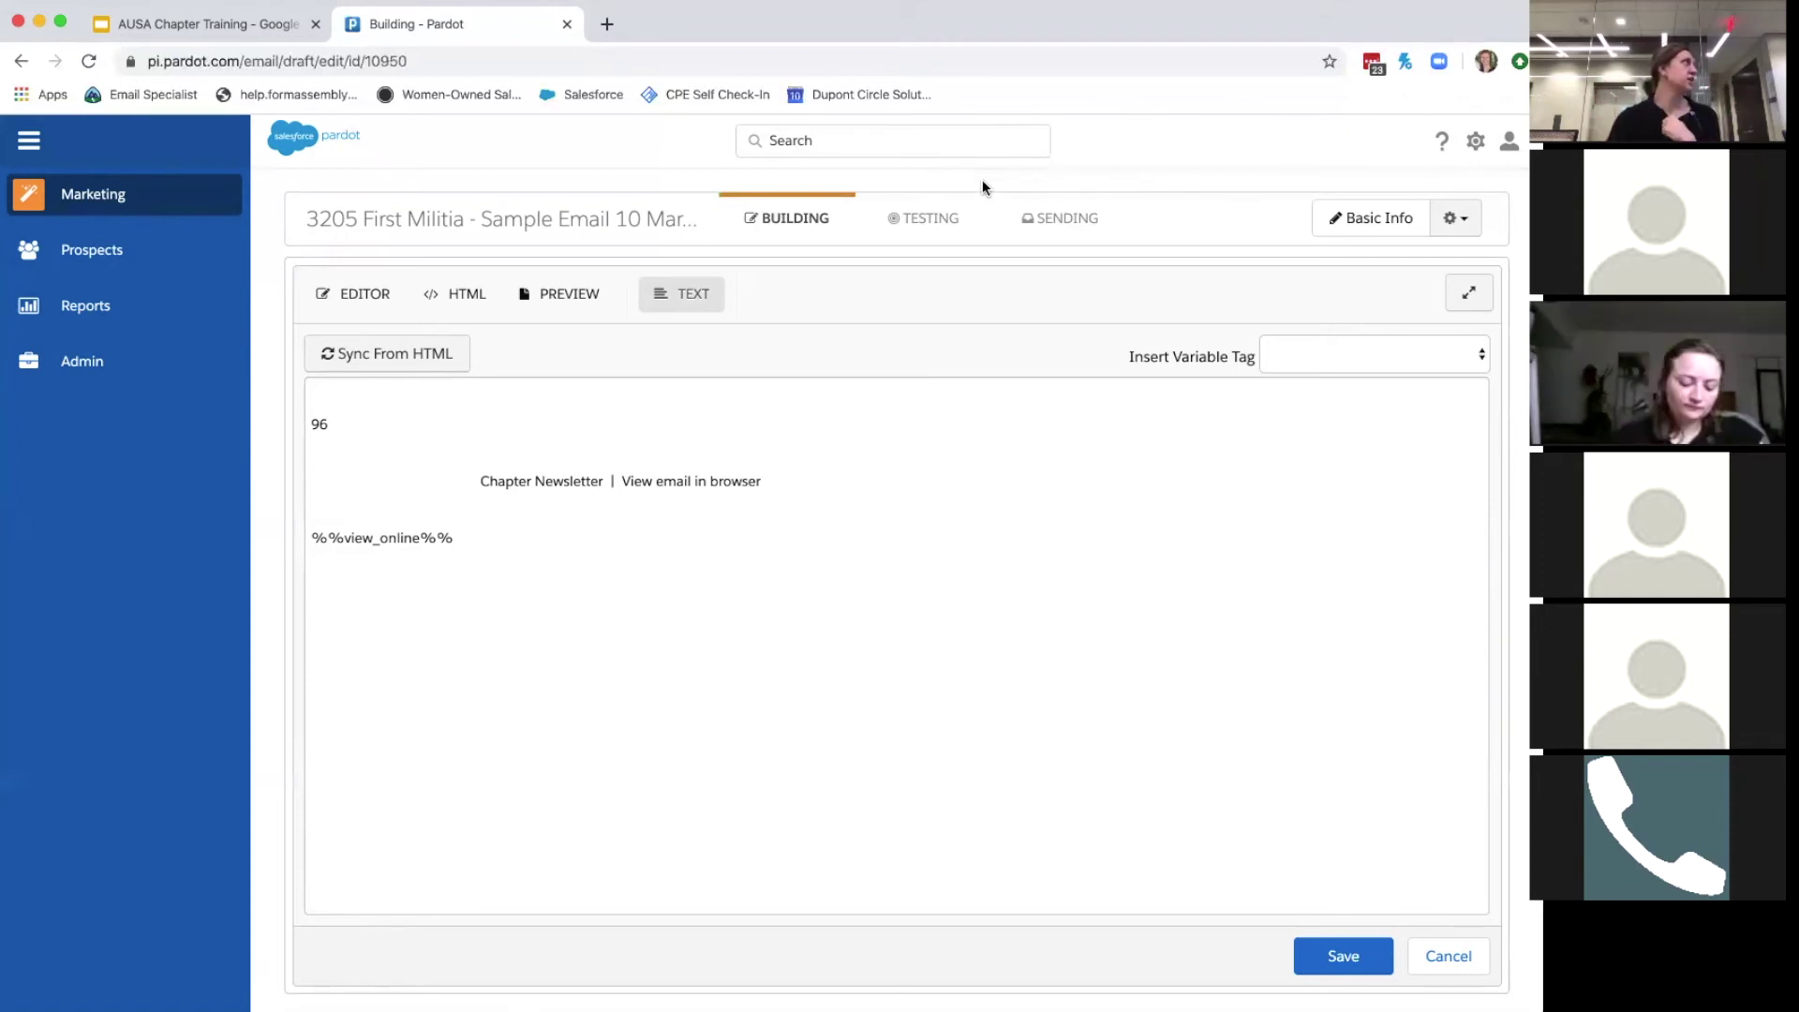
scroll(579, 687, down, 10)
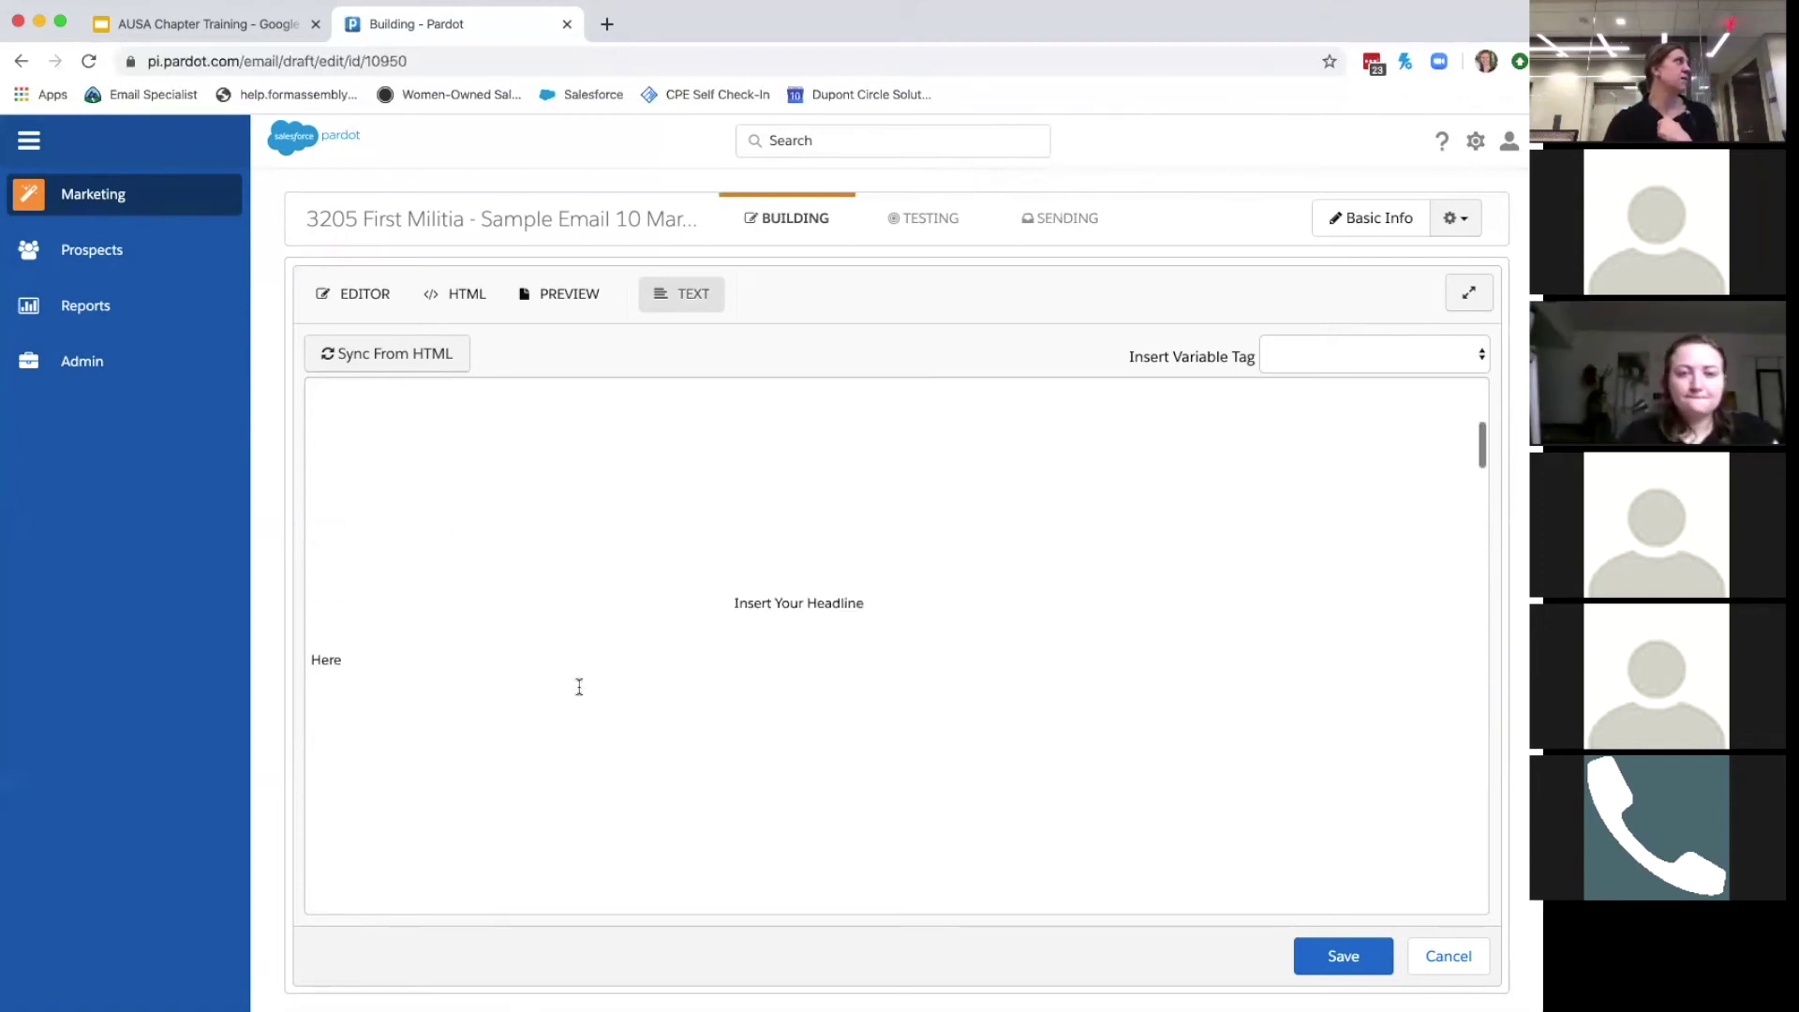
scroll(579, 687, up, 2)
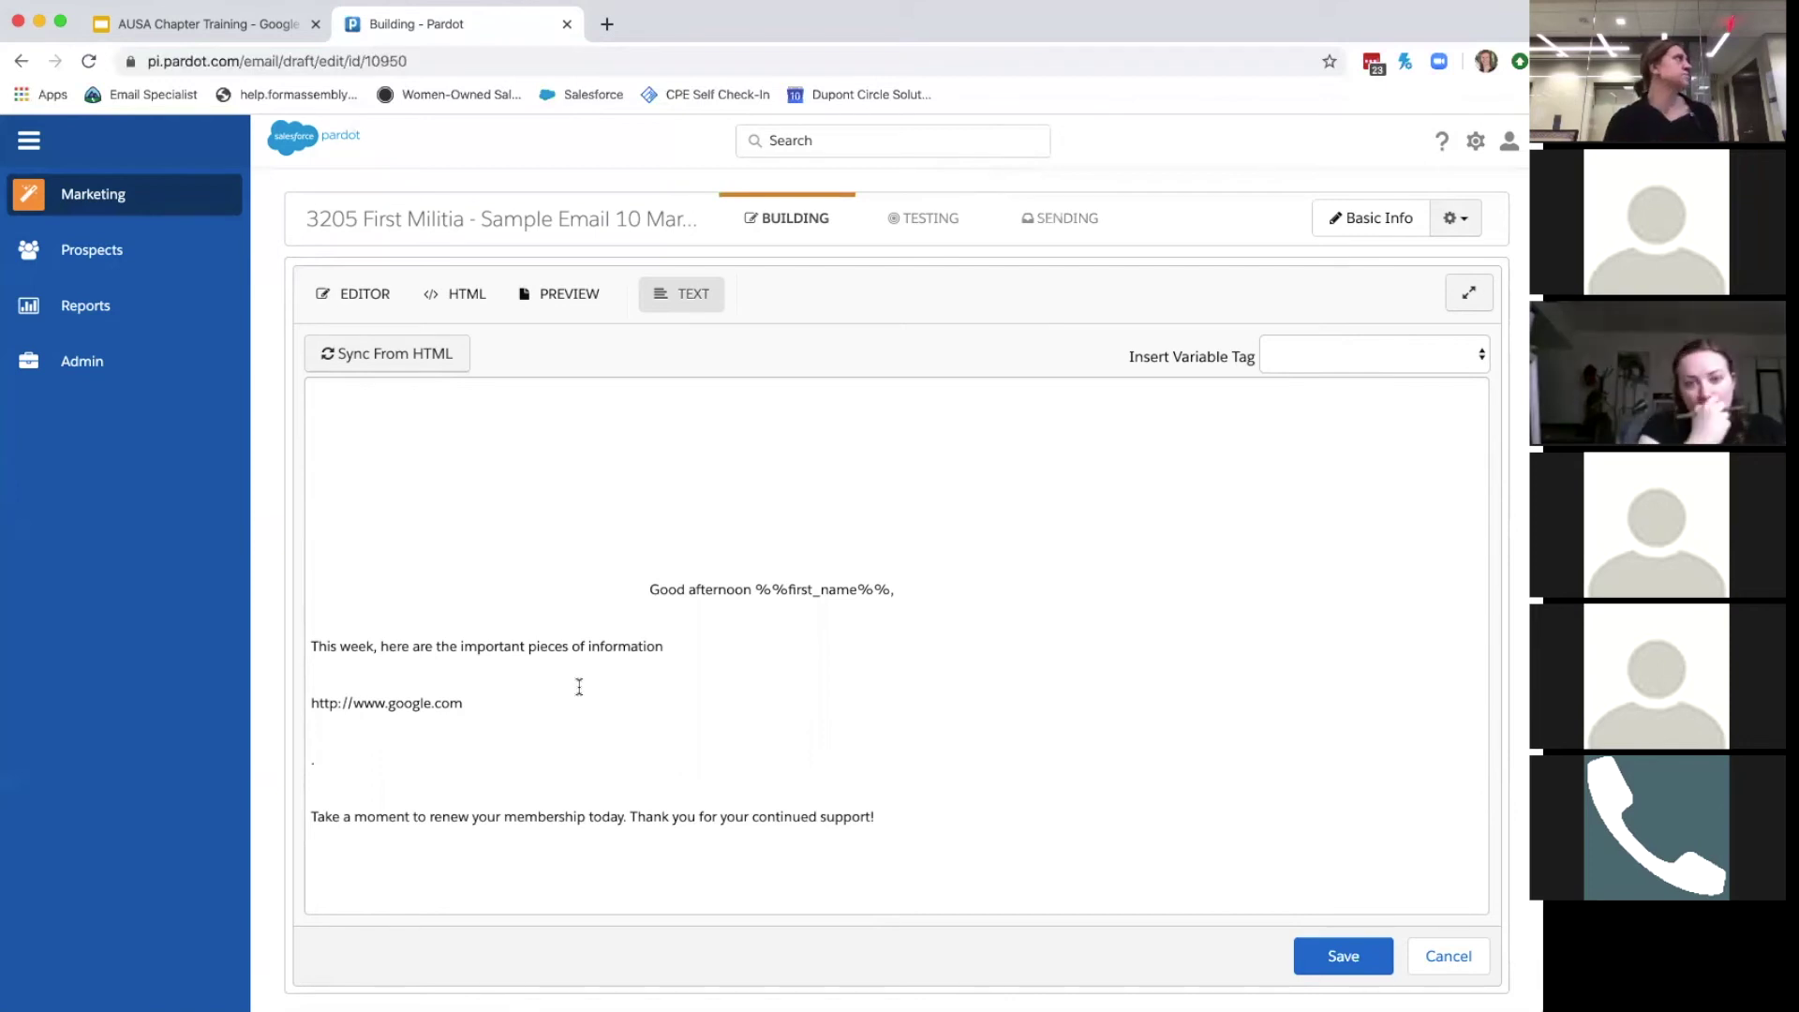
scroll(579, 686, down, 2)
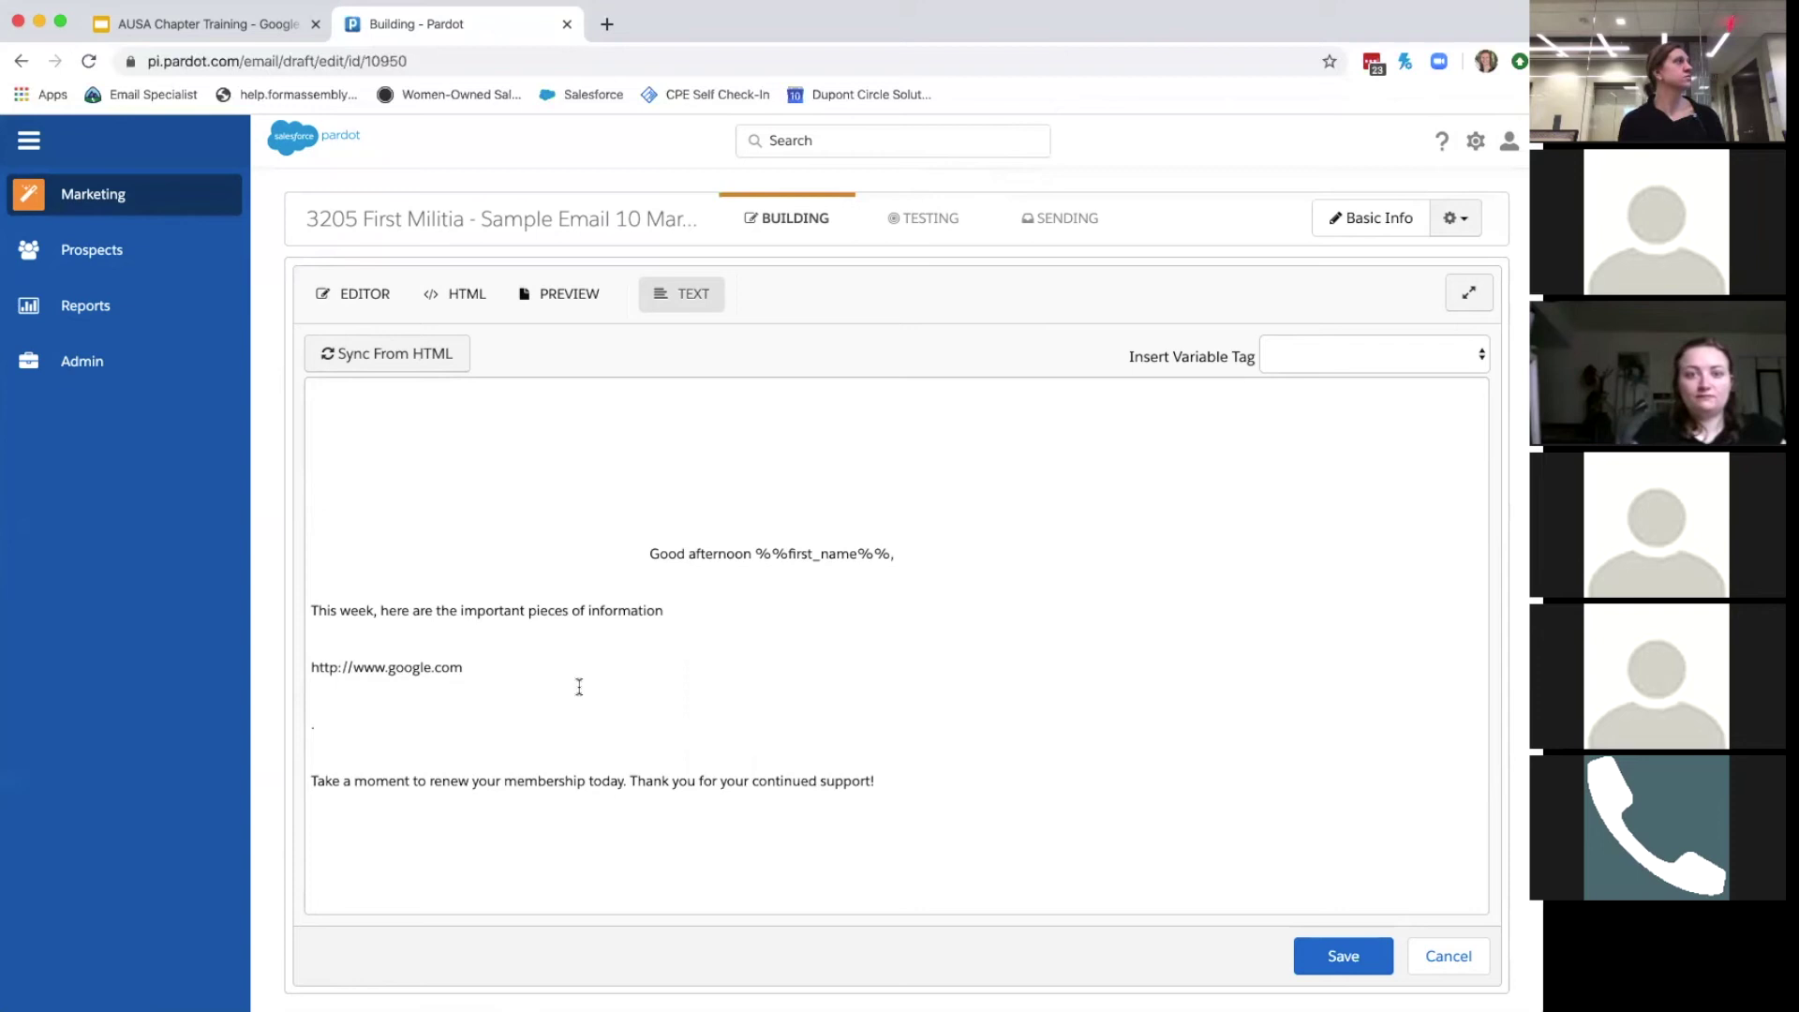
click(1322, 966)
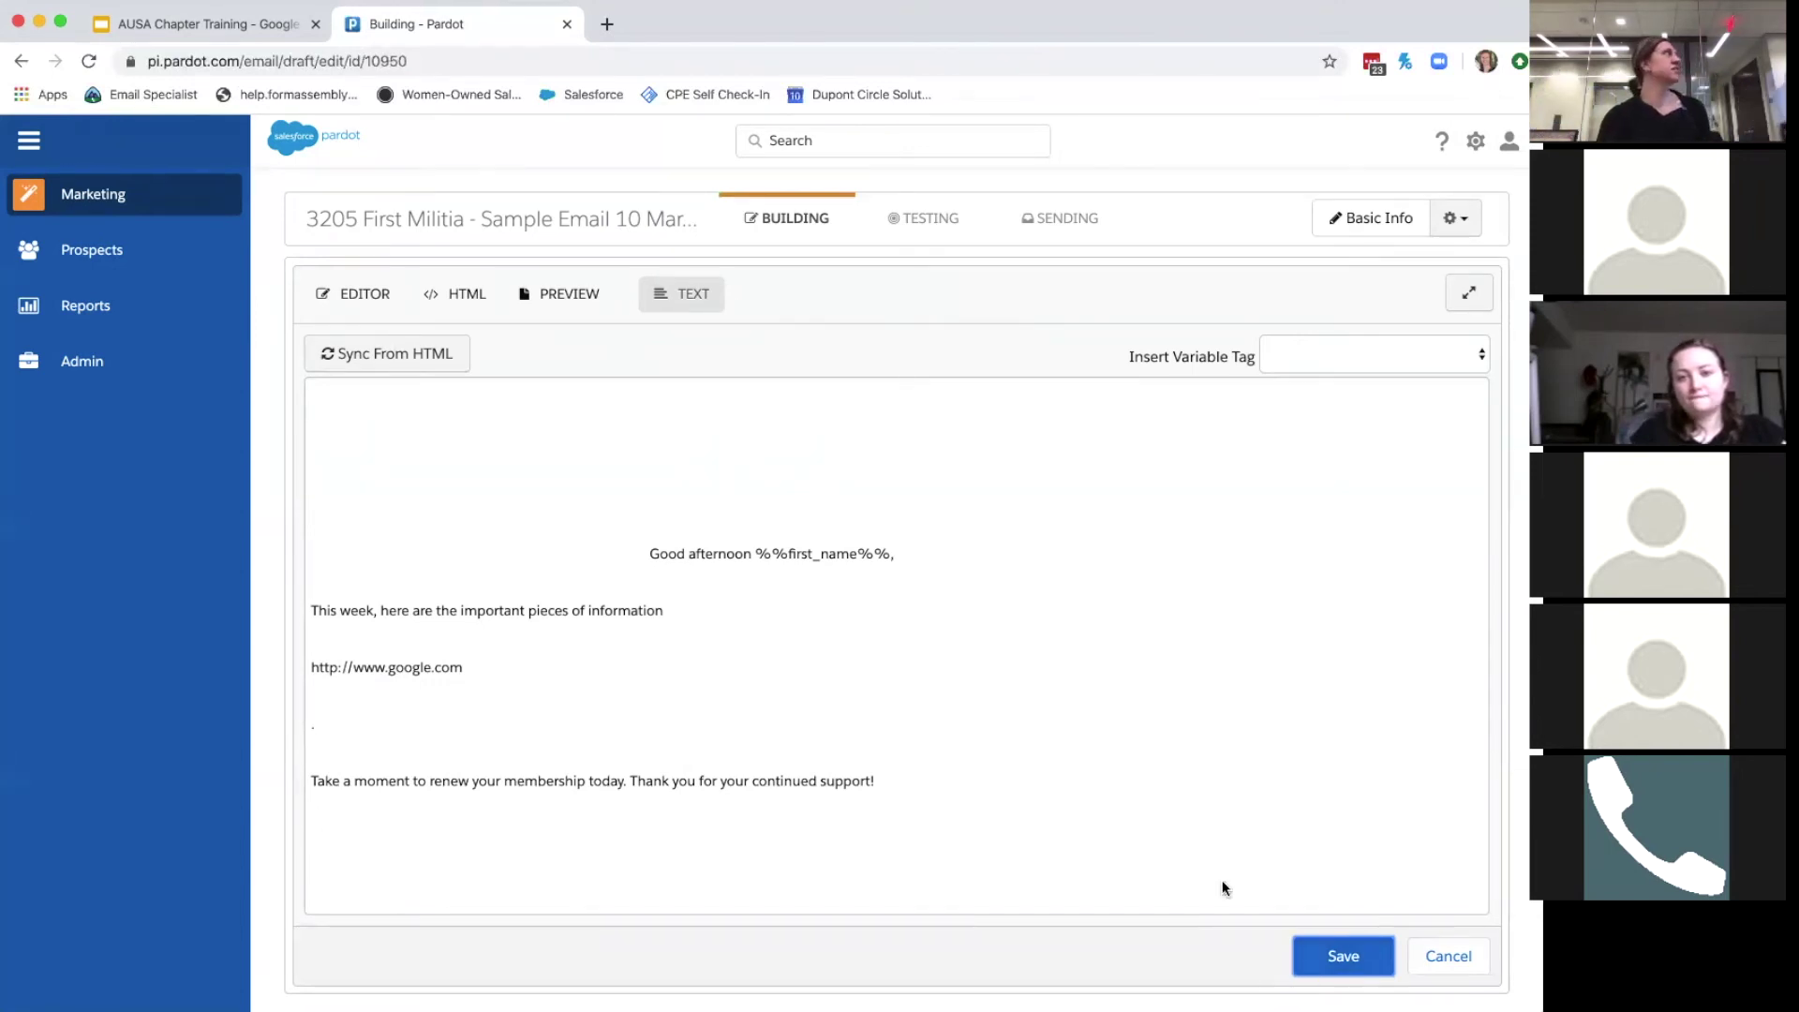
Go to the email's testing stage and add the 2501 - Arsenal of Democracy Internal Test List as a test list.
click(911, 230)
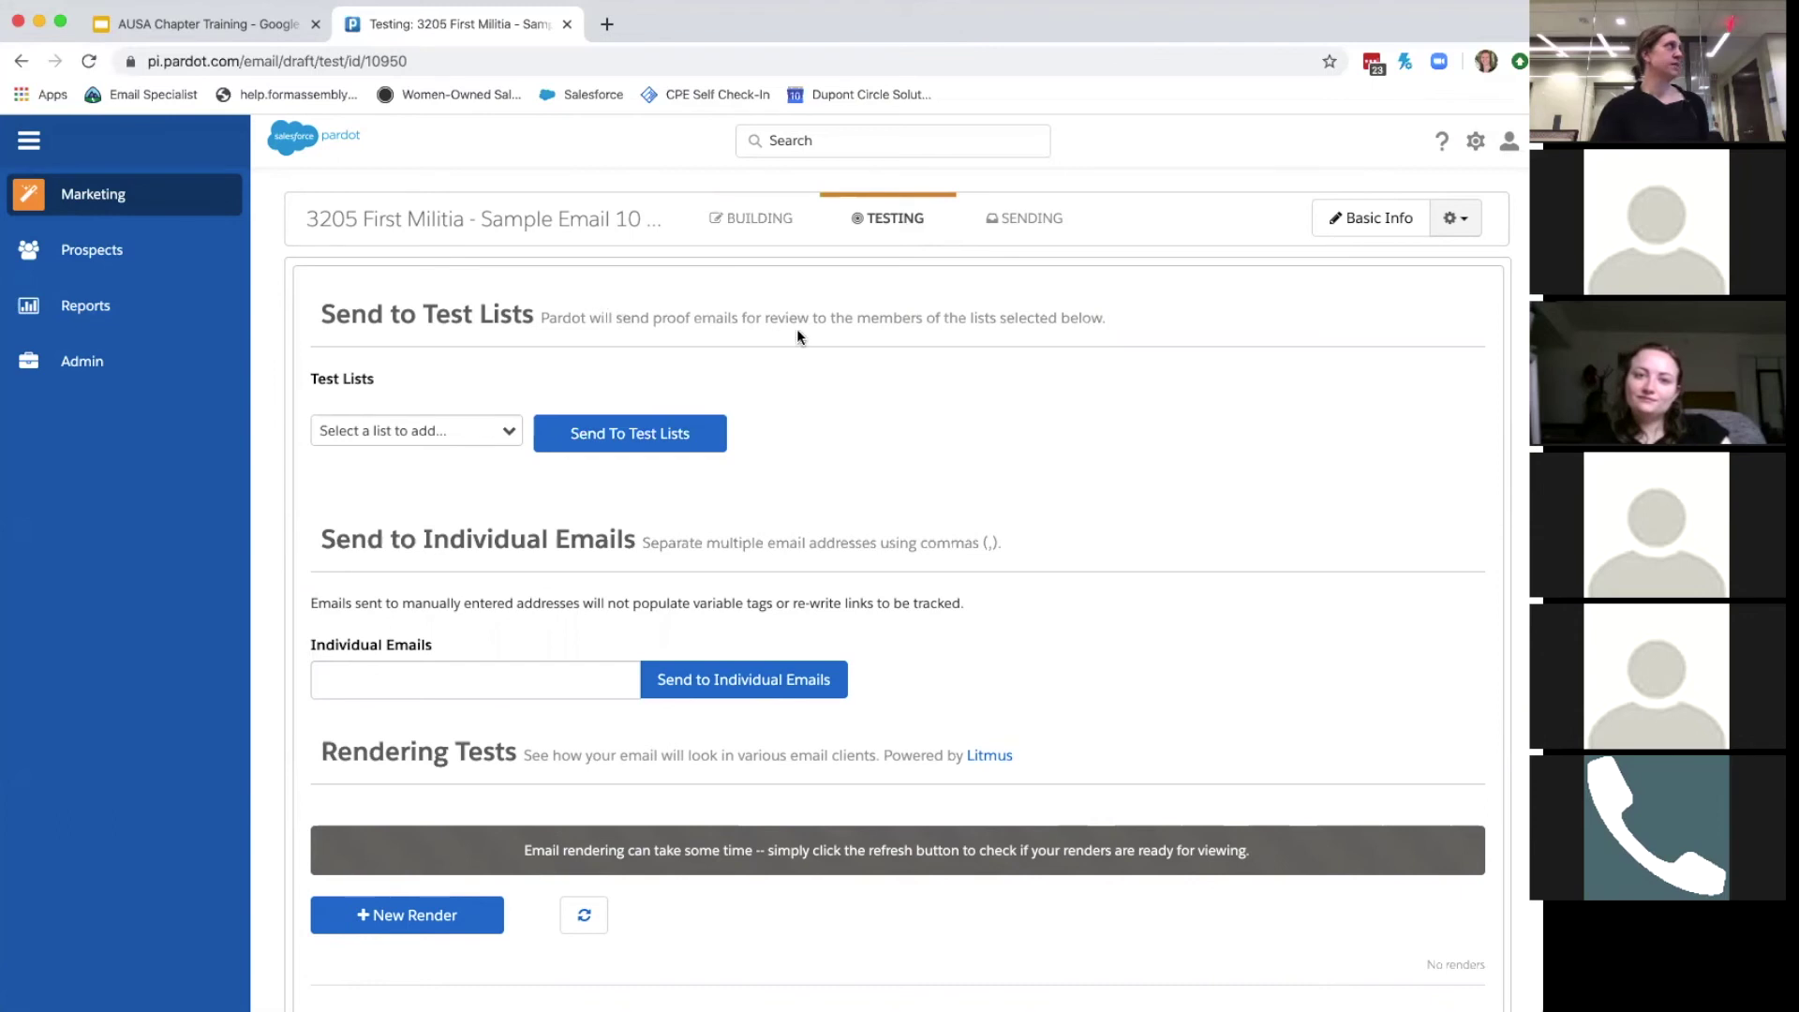
click(397, 433)
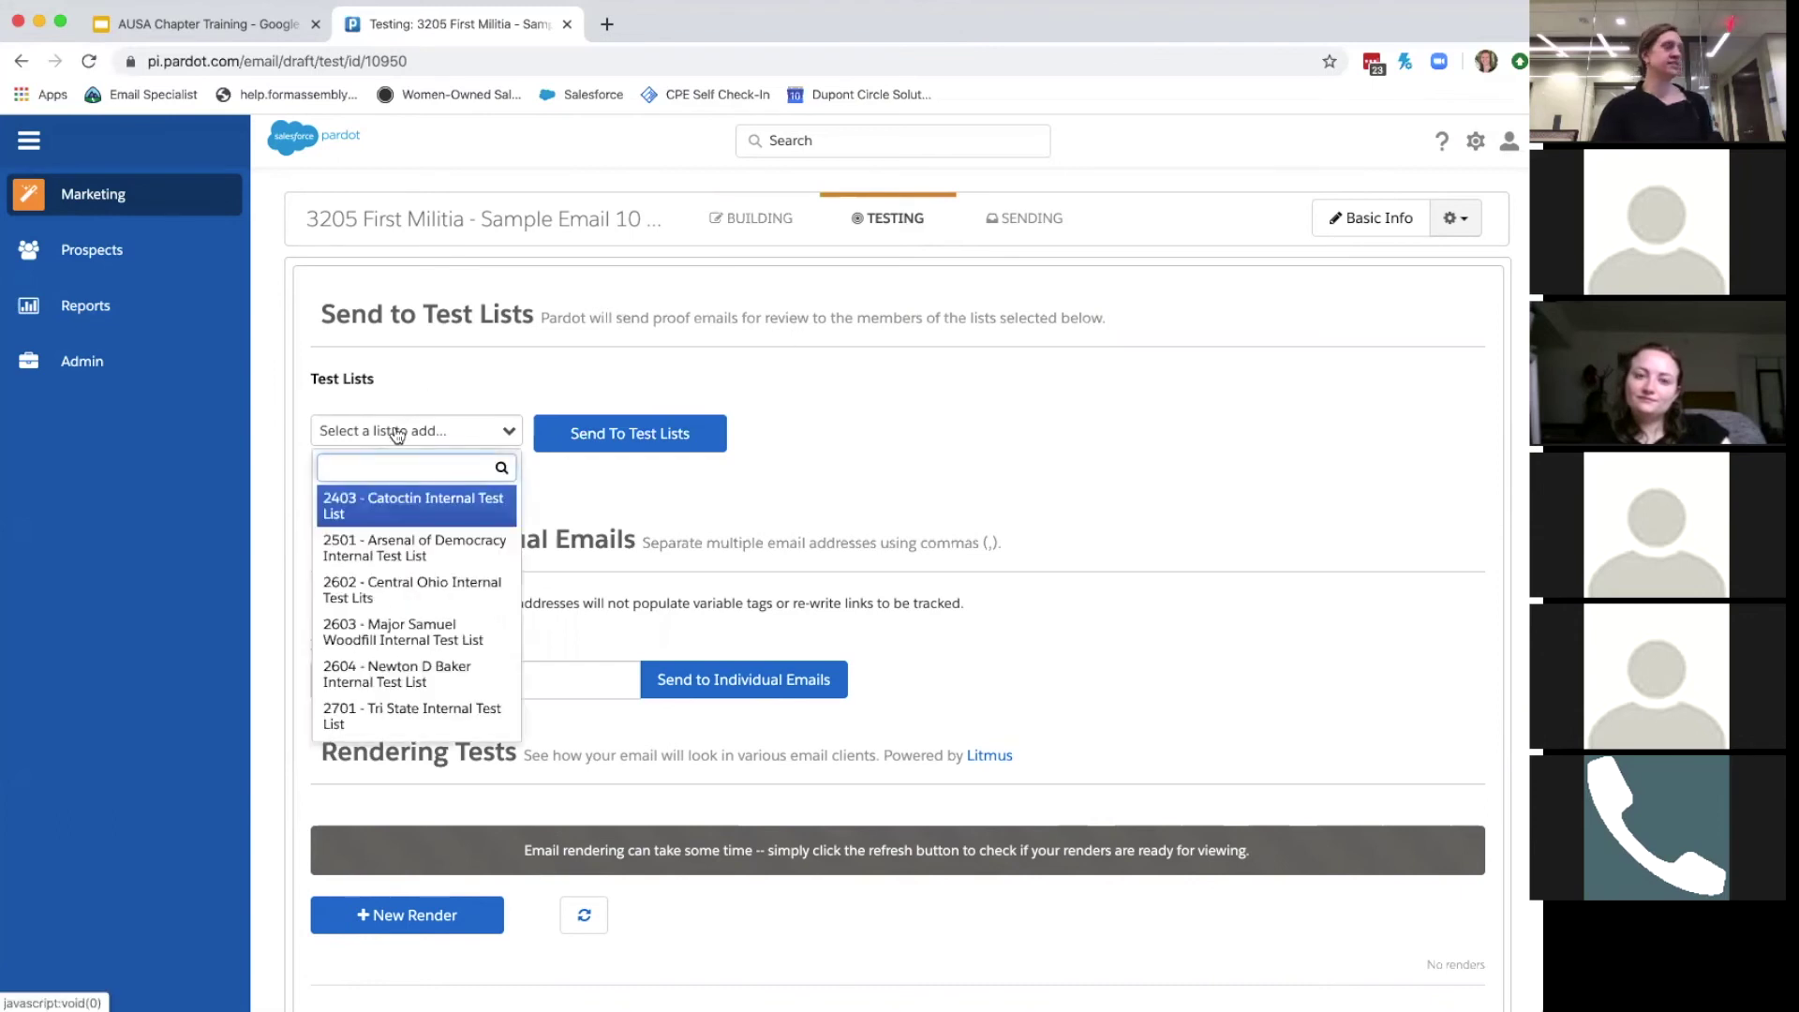
text(arsen)
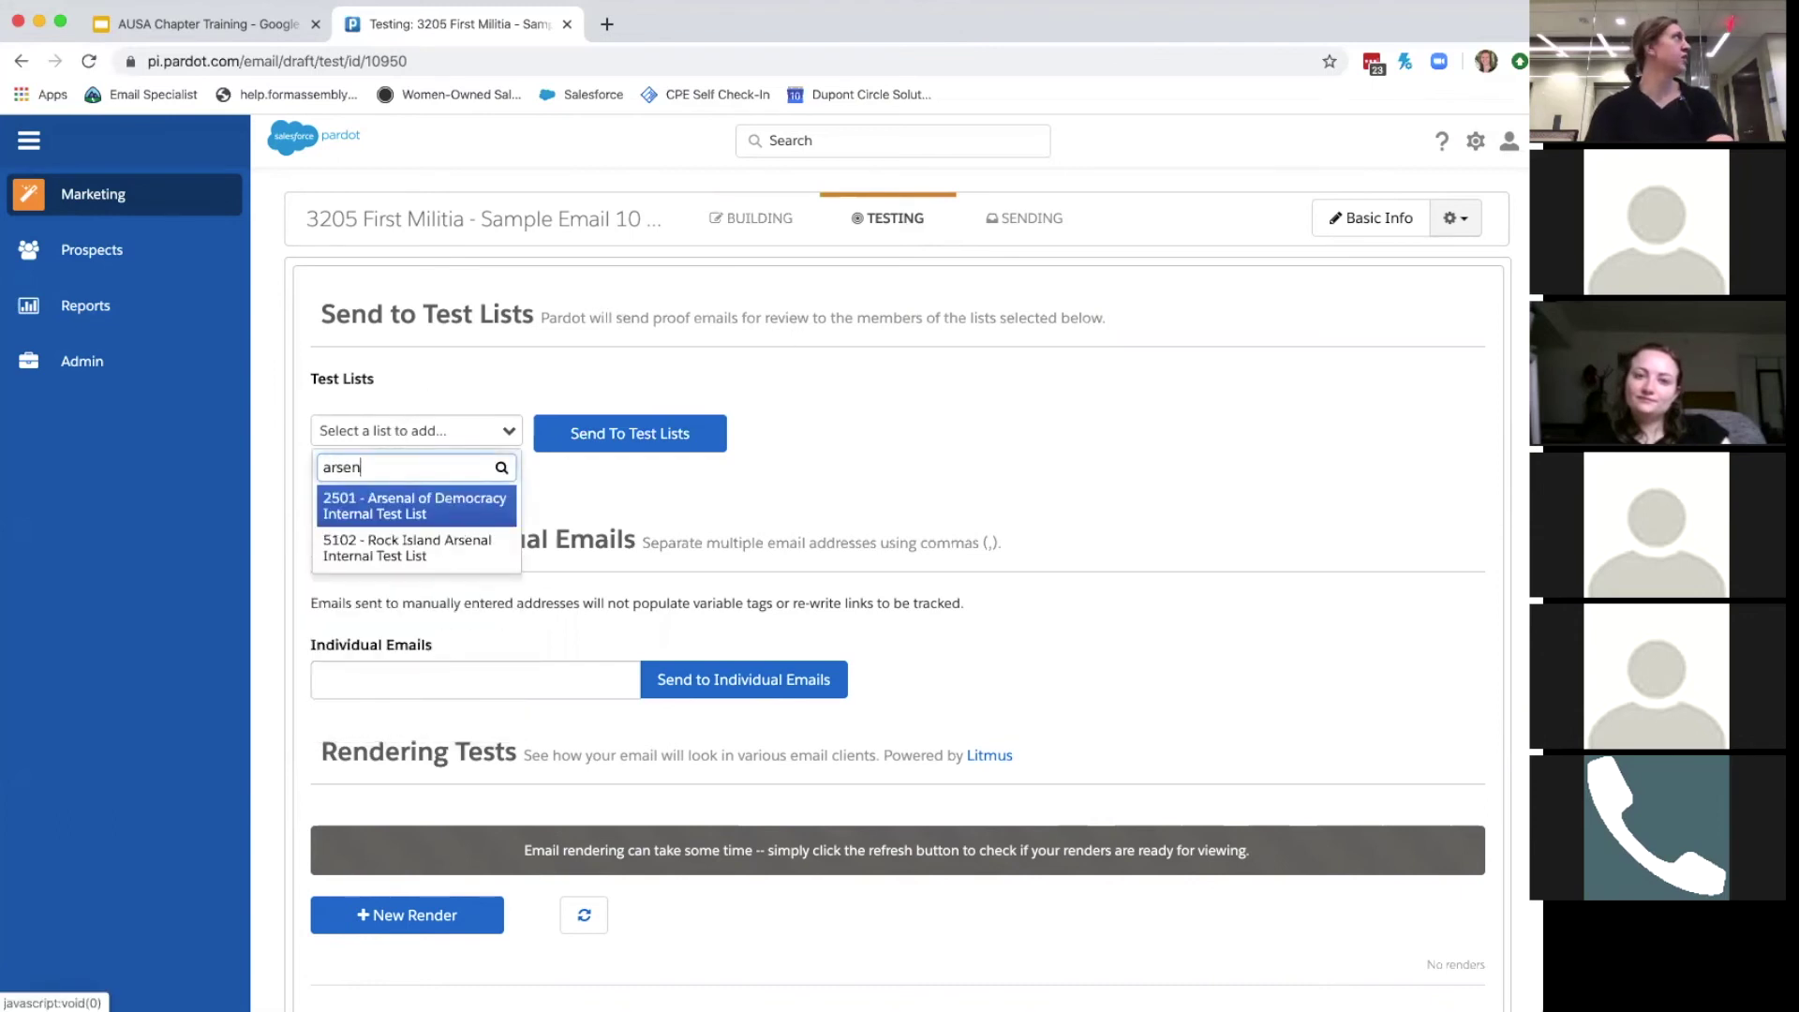
click(415, 511)
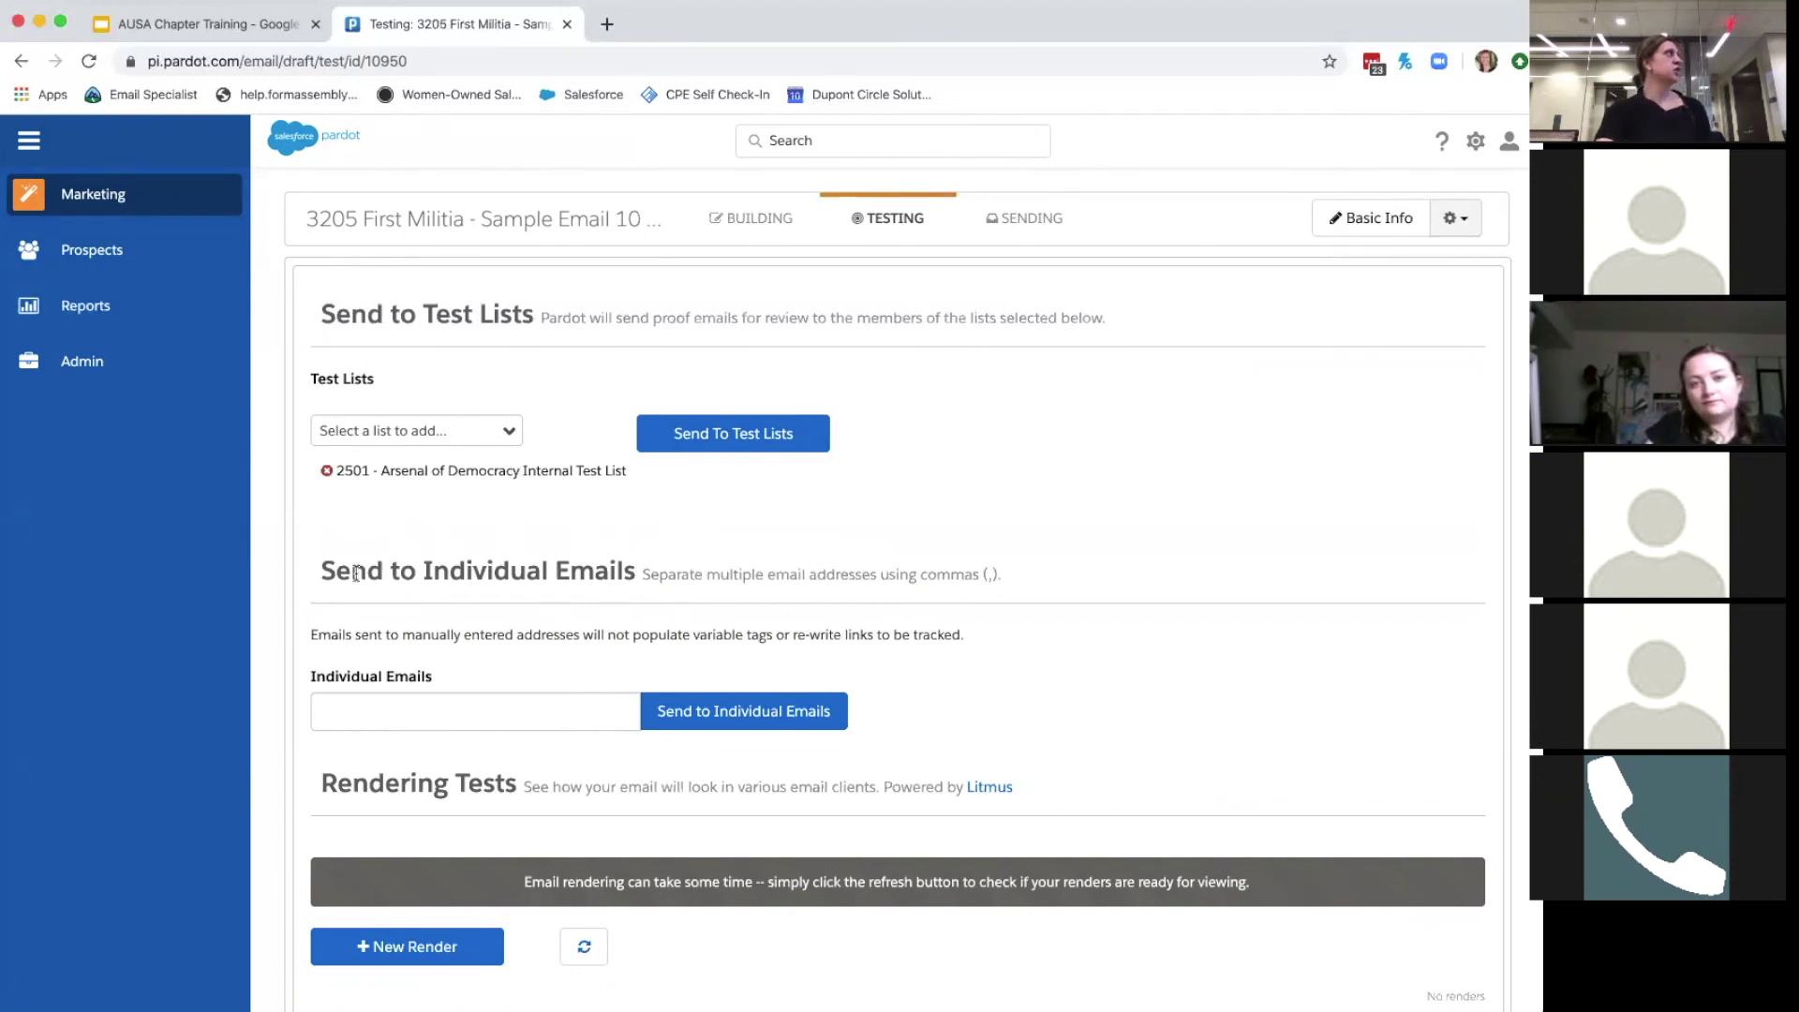
Start a new rendering test of the email and refresh the list of renders.
scroll(534, 679, down, 1)
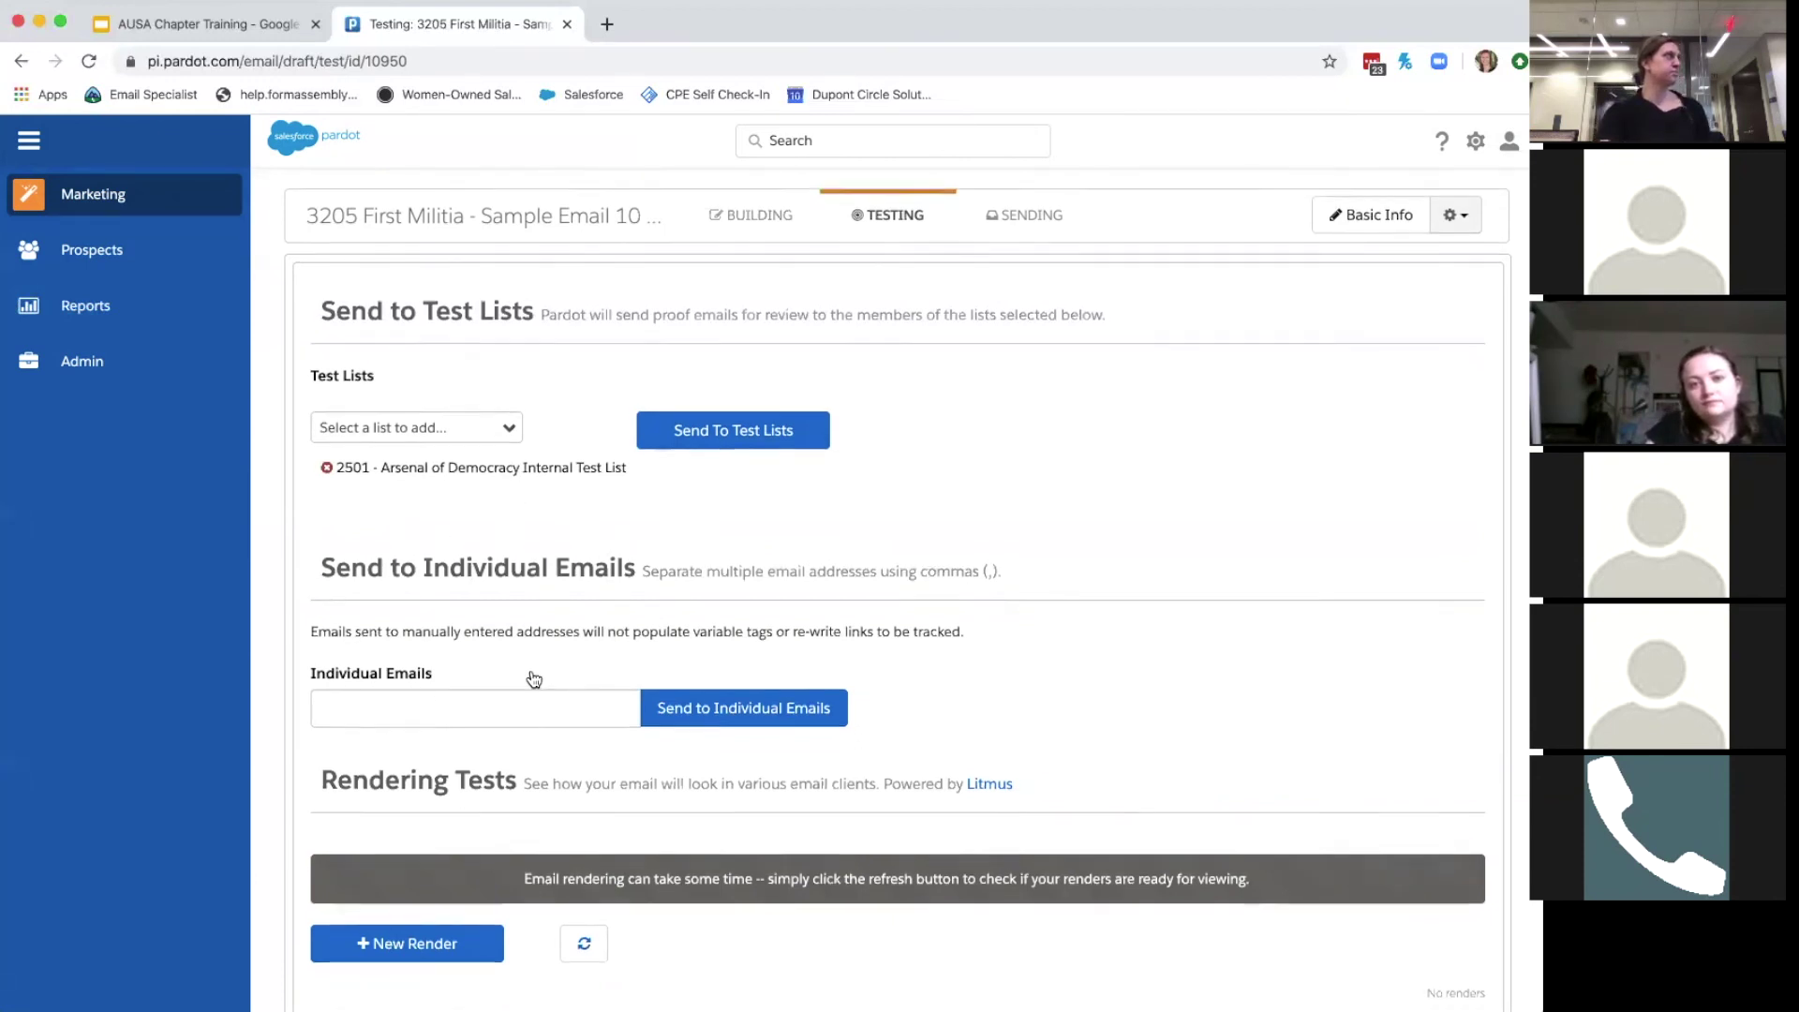
scroll(534, 679, down, 3)
scroll(469, 514, up, 2)
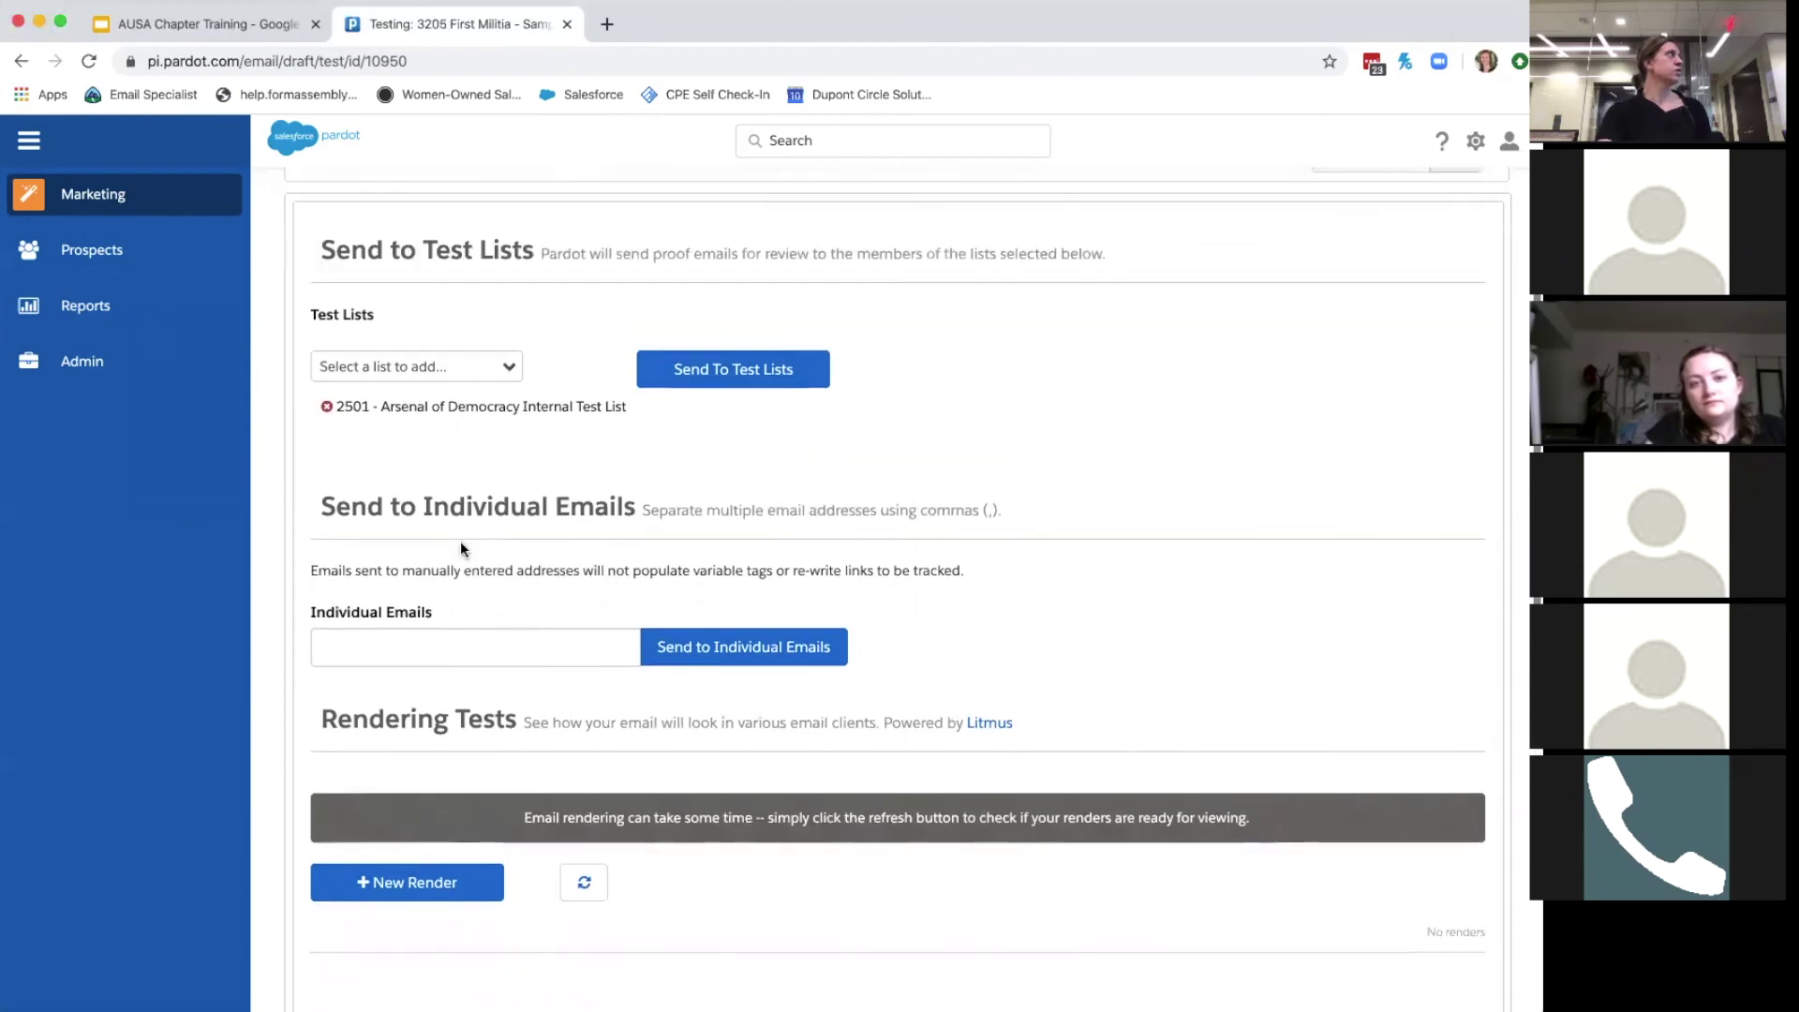
click(384, 887)
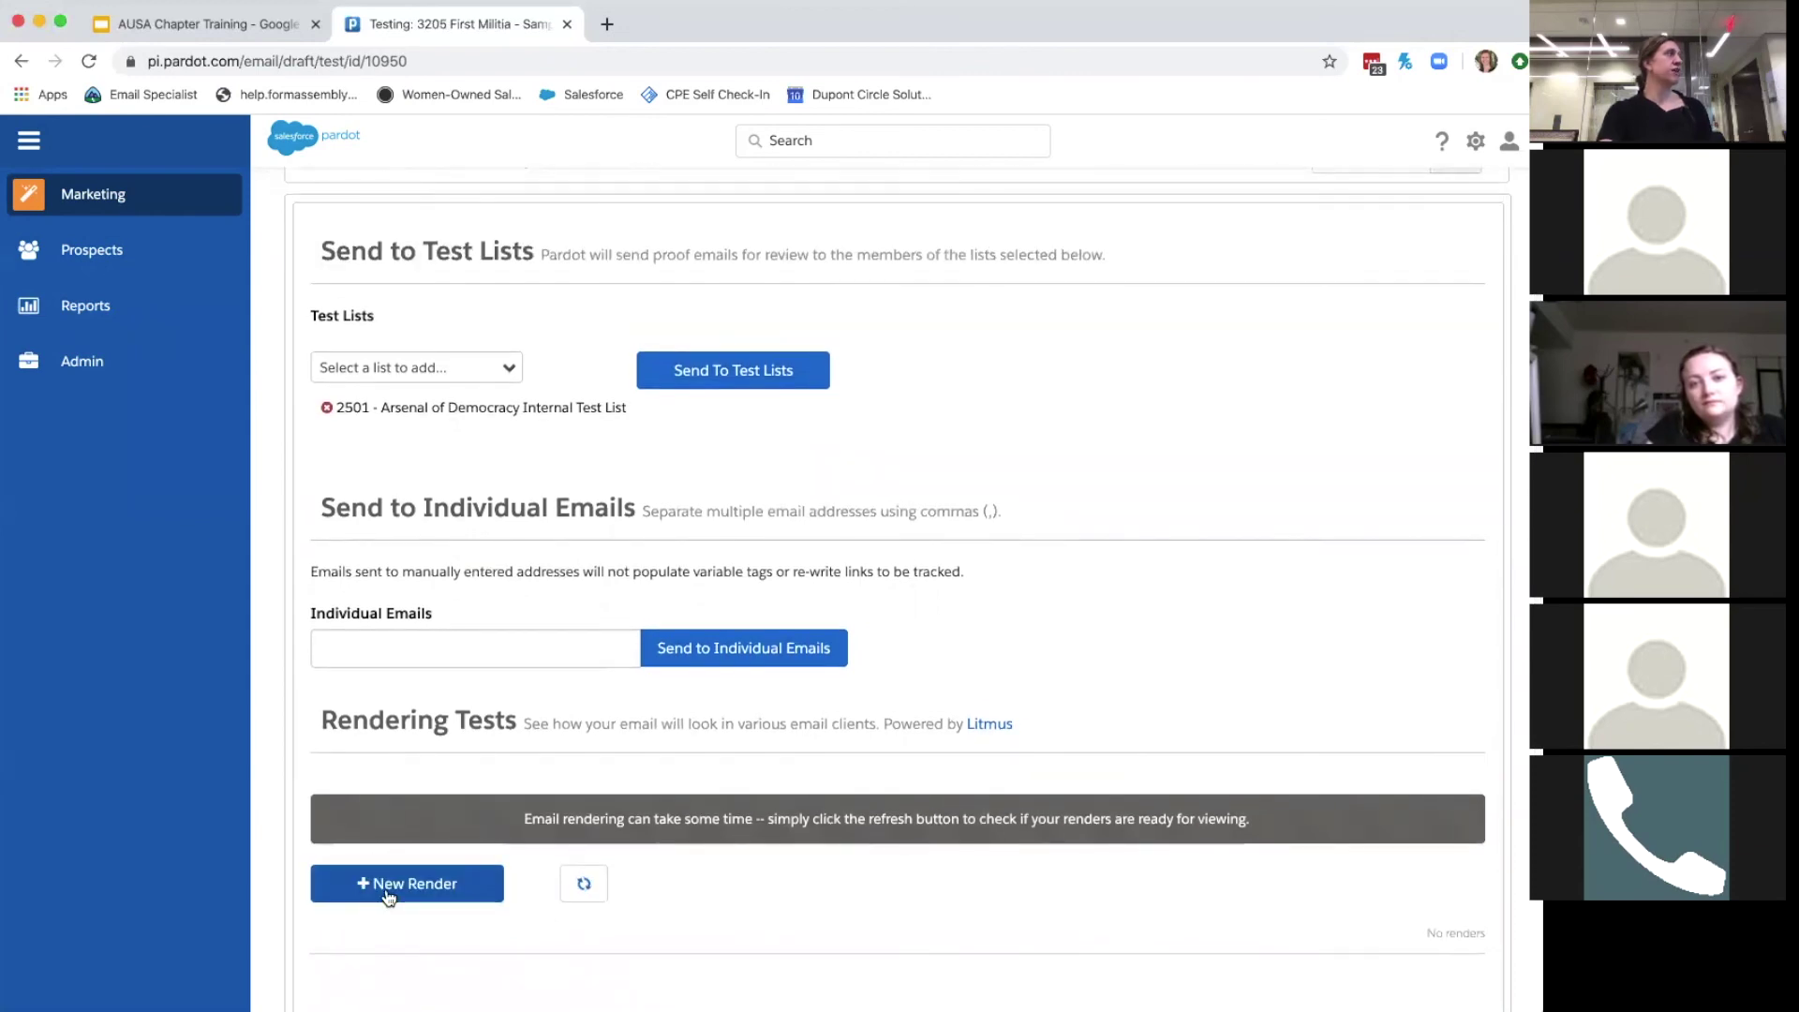
scroll(641, 862, down, 4)
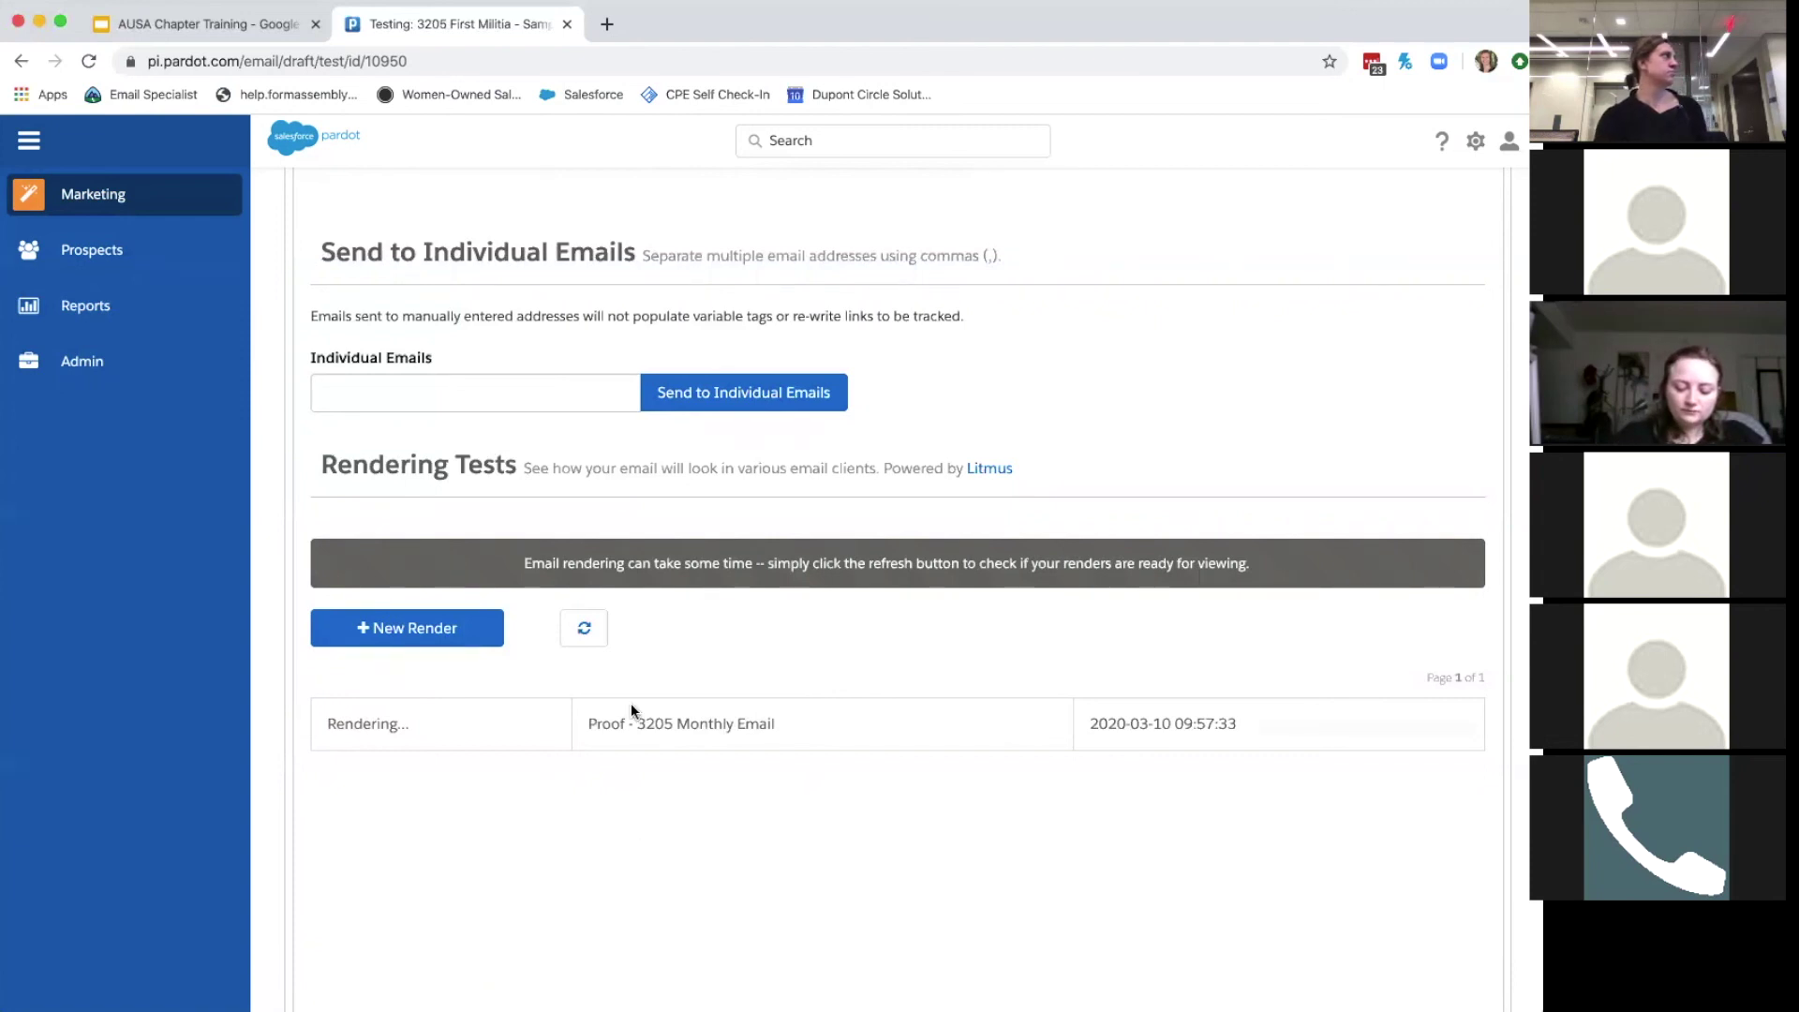
scroll(631, 705, up, 3)
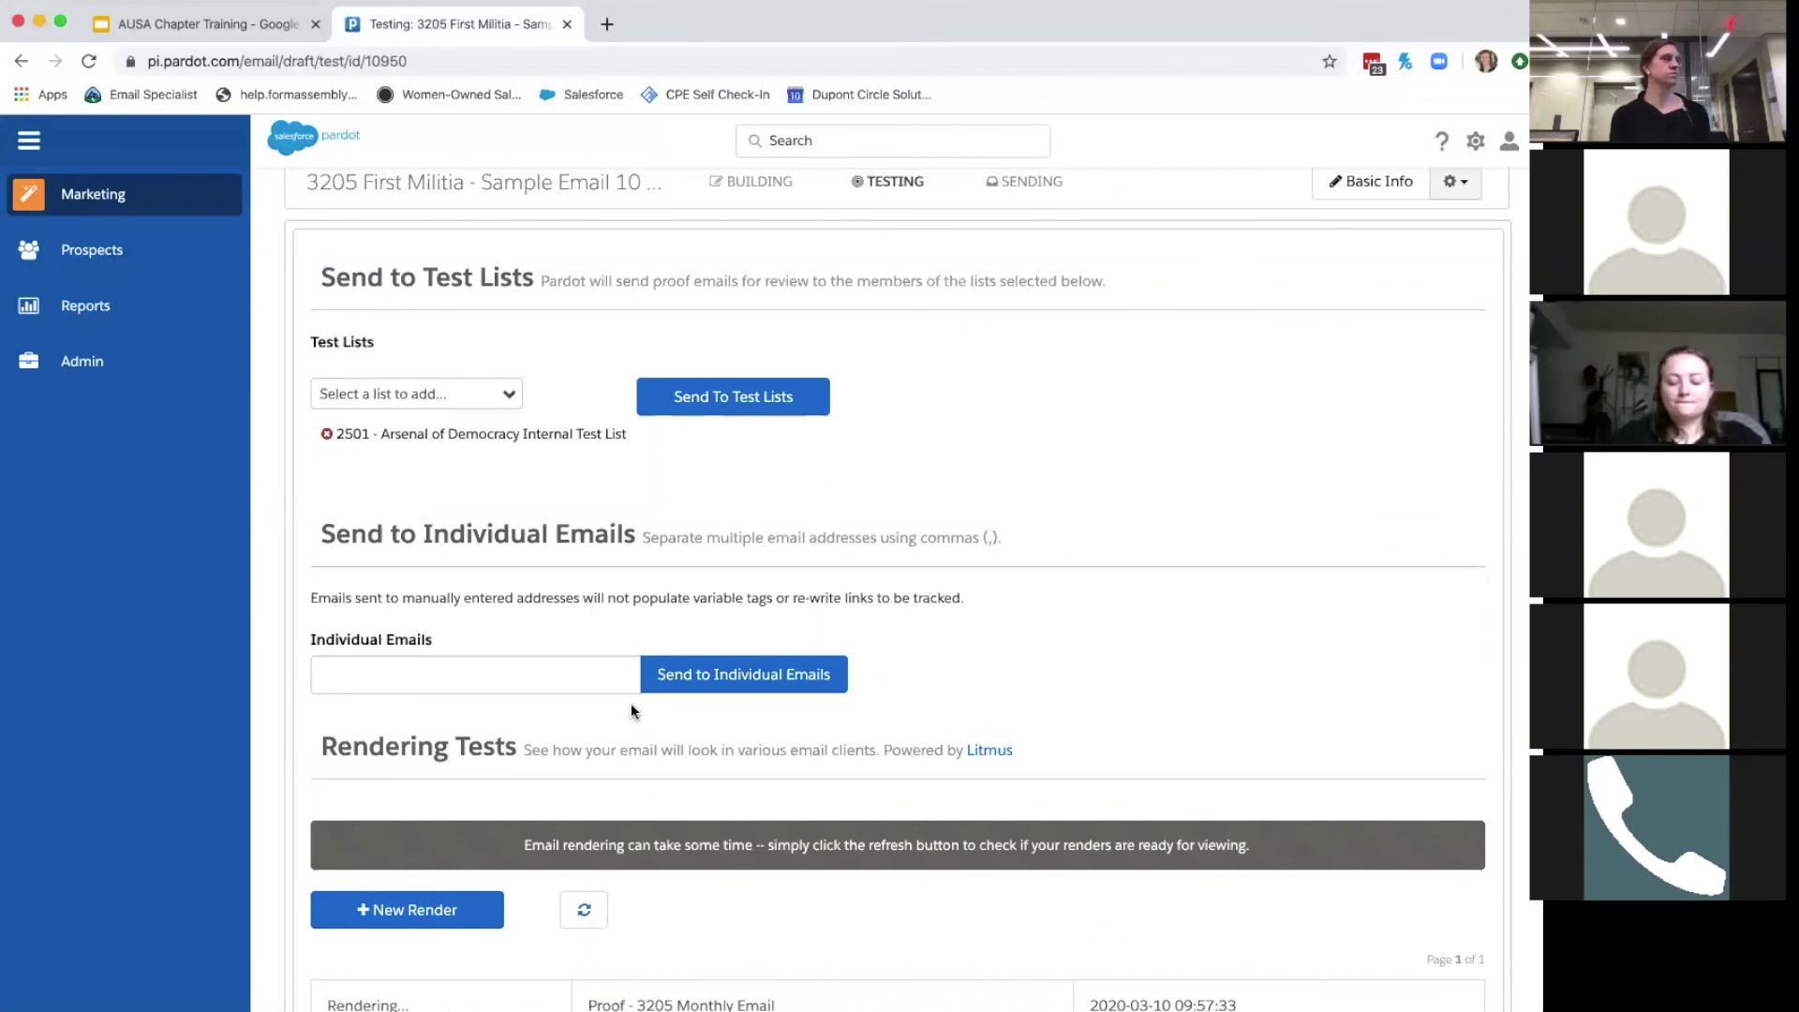
scroll(733, 864, down, 1)
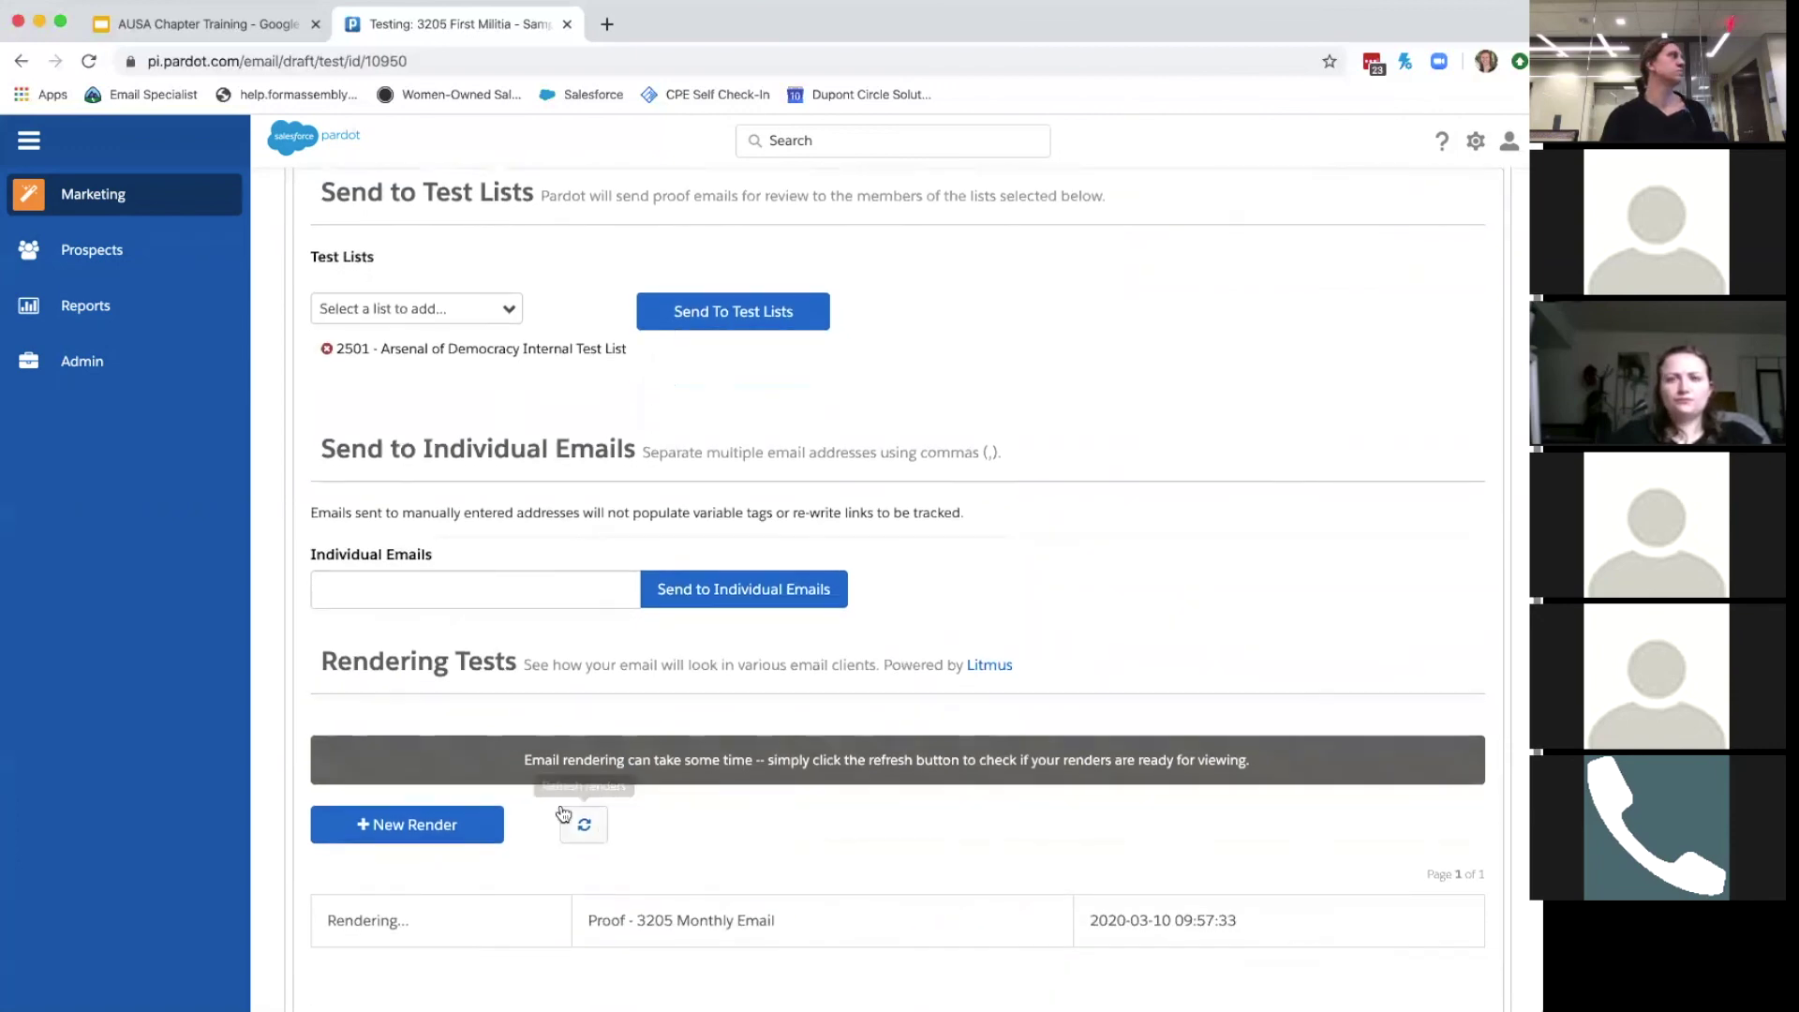
click(564, 815)
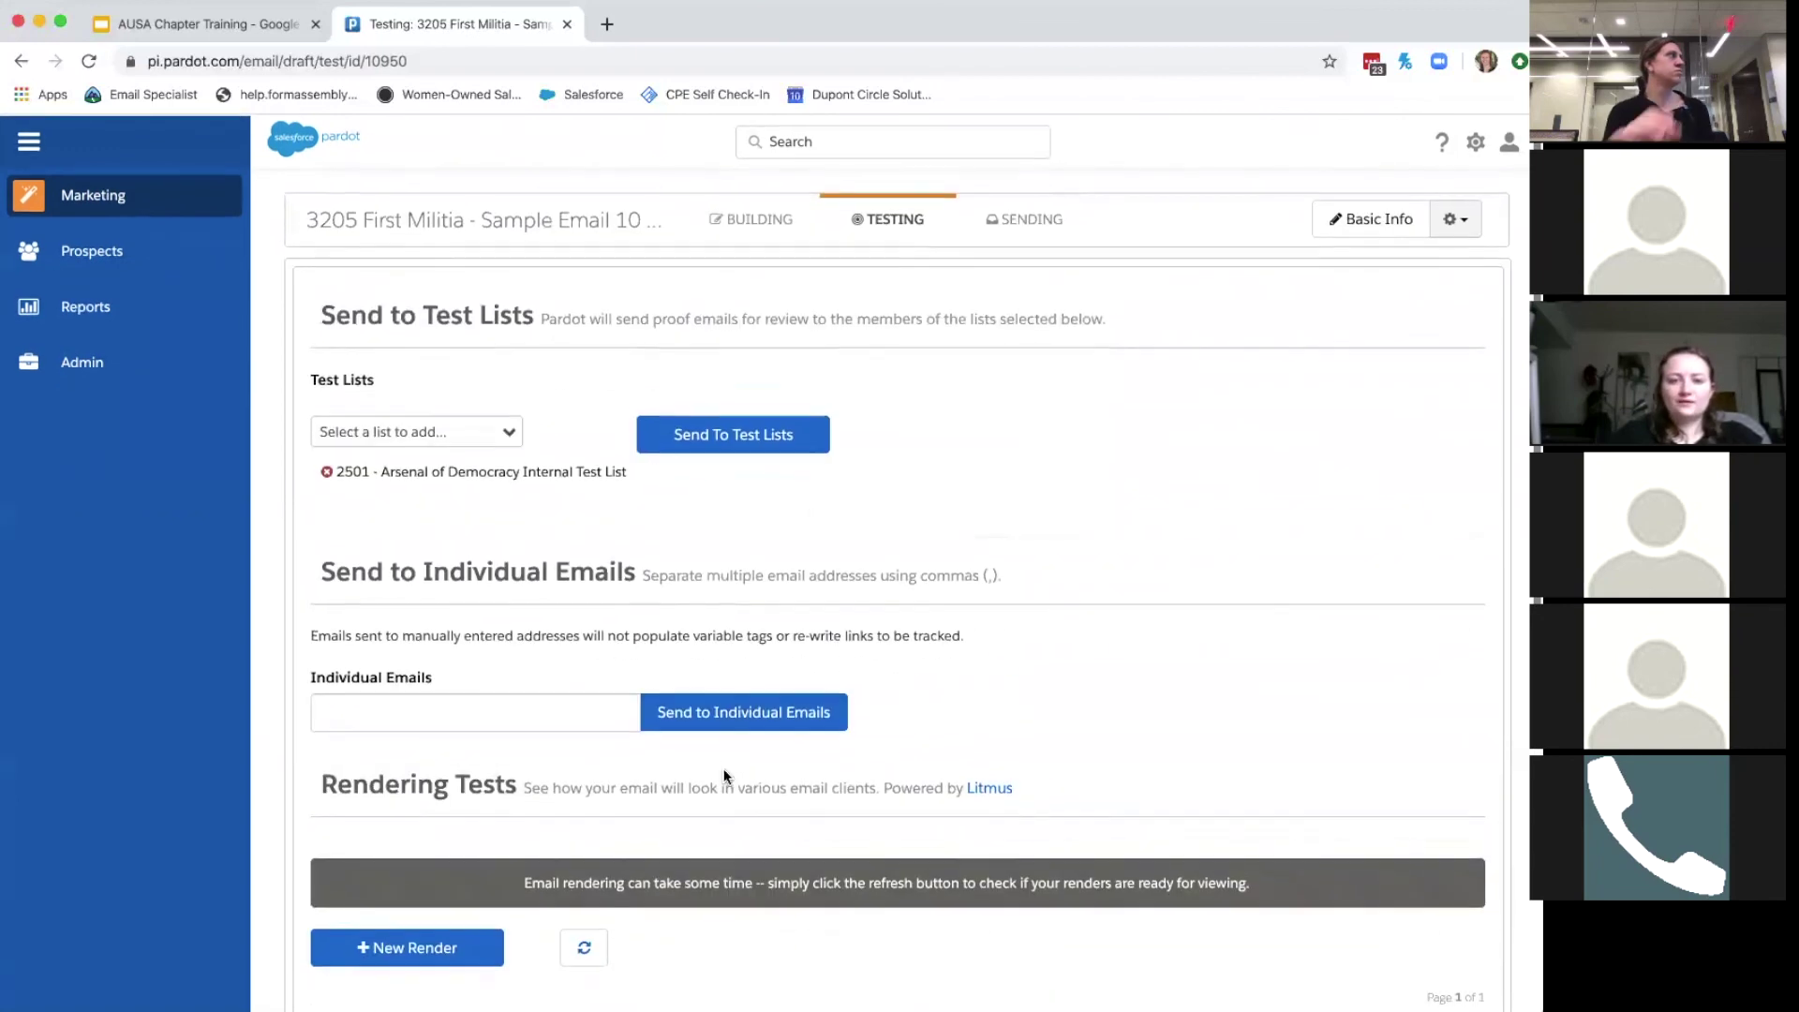